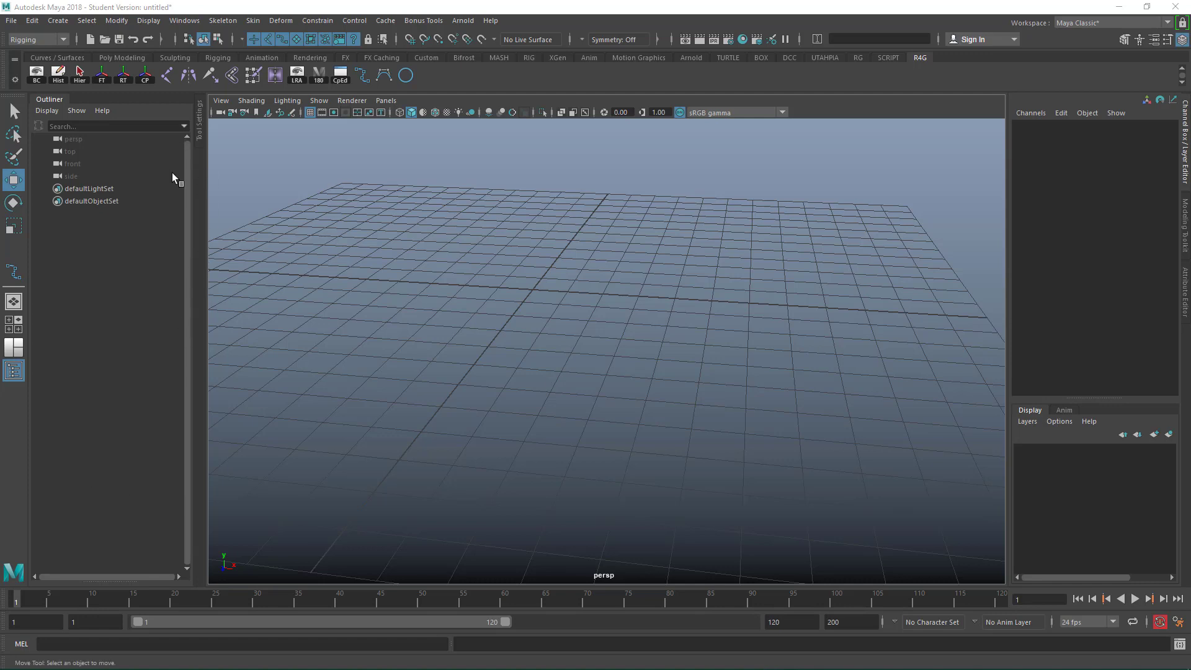
Step: Create a polygon sphere at the origin with the default settings
{"action": "left_click", "coordinate": [58, 21]}
{"action": "mouse_move", "coordinate": [87, 65]}
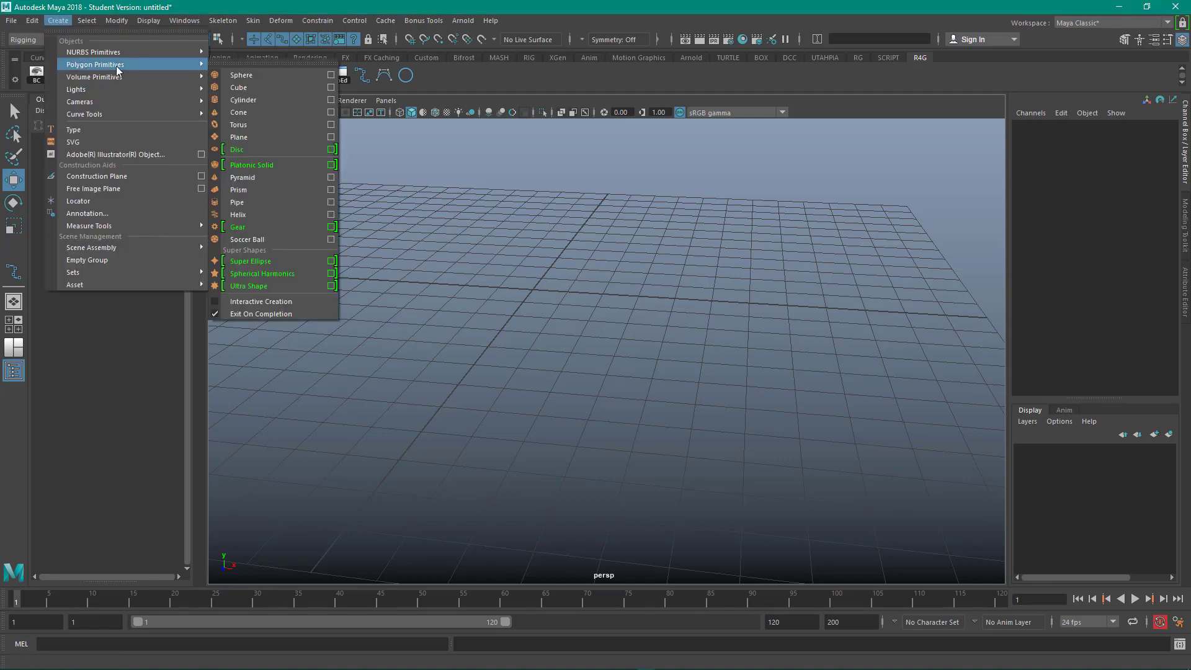
{"action": "left_click", "coordinate": [262, 77]}
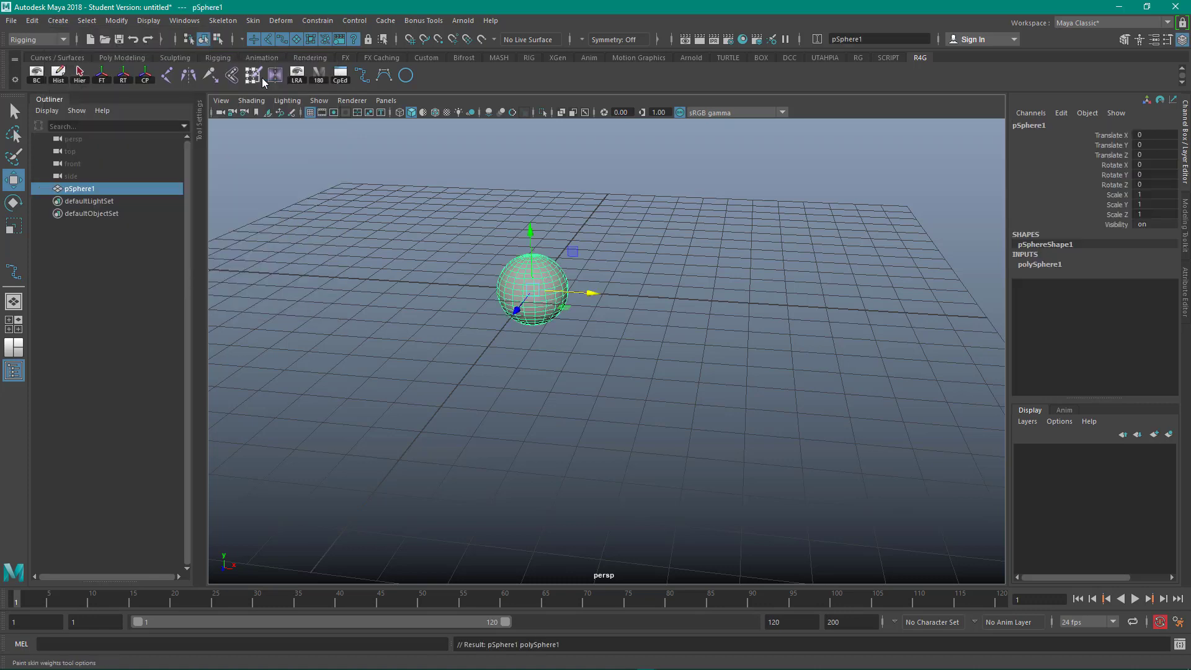
Step: Create a default polygon cube and move it along the X axis to about -2.85
{"action": "left_click", "coordinate": [58, 21]}
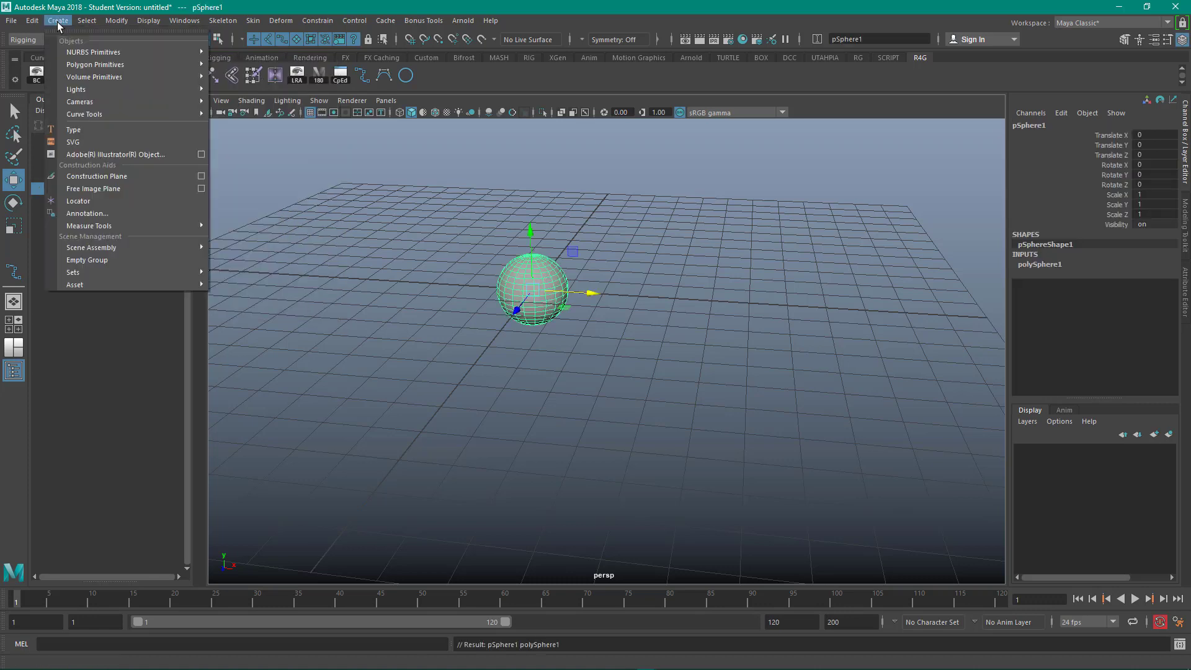
{"action": "mouse_move", "coordinate": [80, 64]}
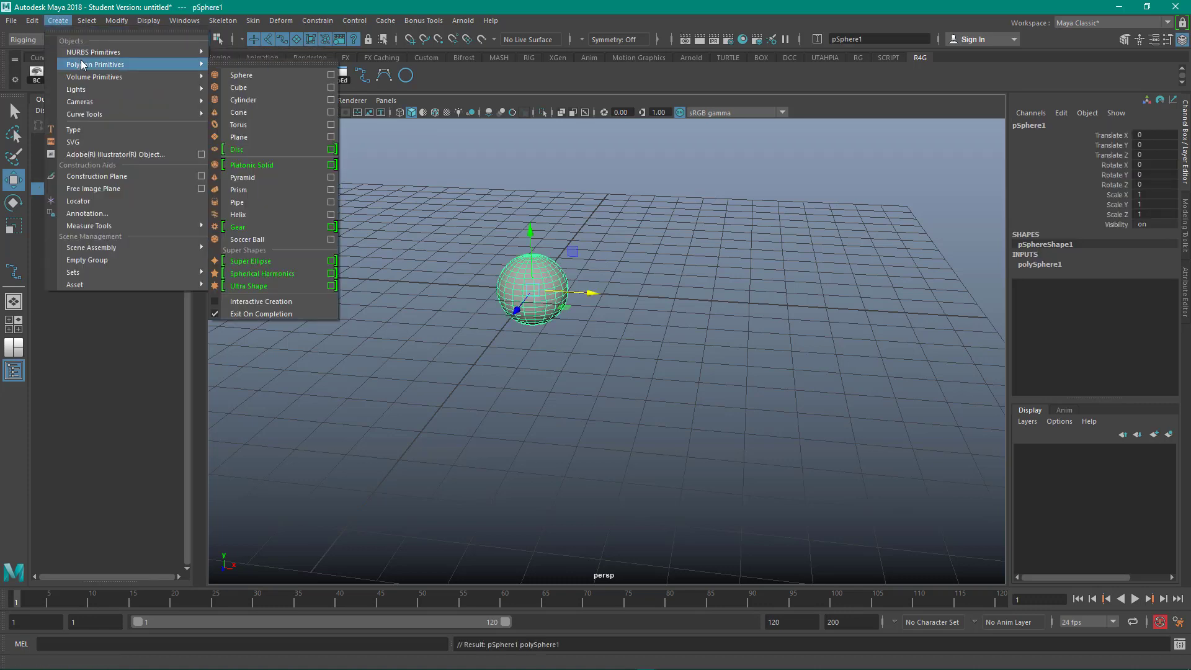
{"action": "left_click", "coordinate": [263, 90]}
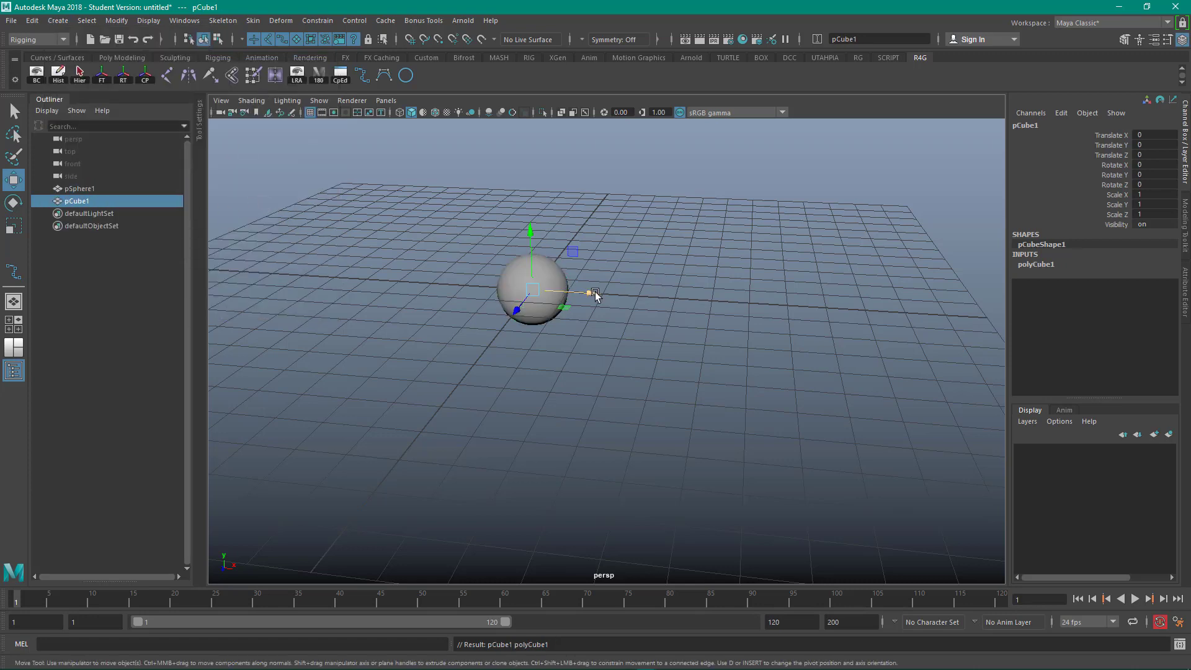
{"action": "left_click_drag", "start_coordinate": [592, 293], "coordinate": [497, 286]}
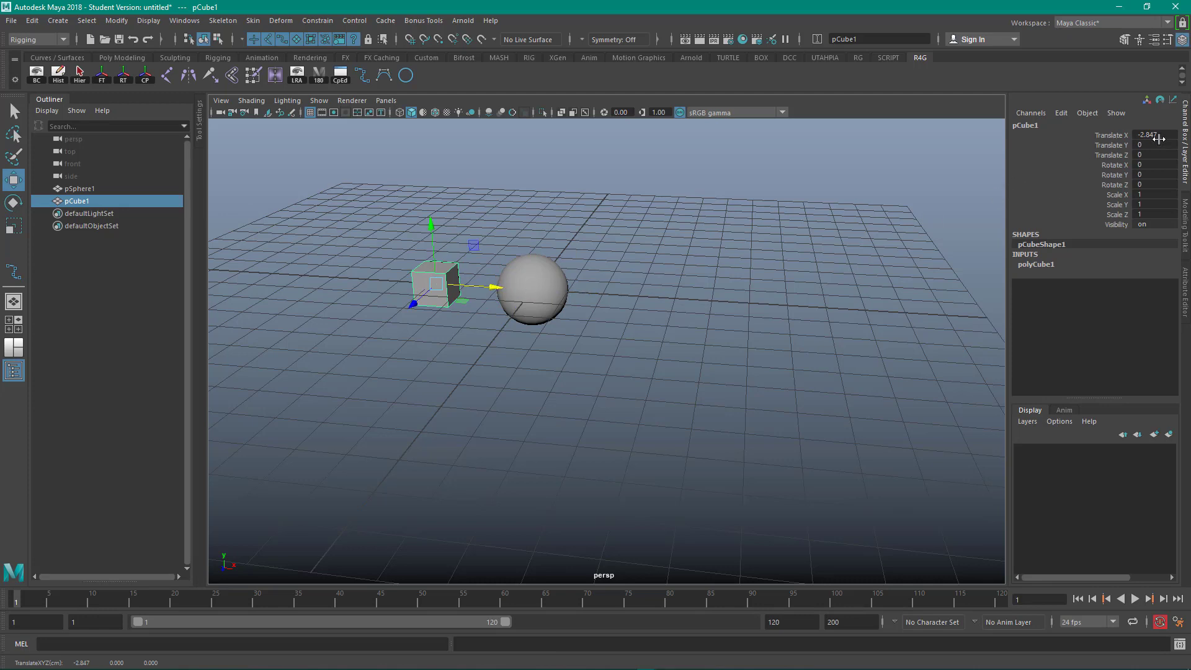
Step: Freeze the cube's transformations and turn on wireframe display over the shaded objects in the perspective view
{"action": "left_click", "coordinate": [103, 76]}
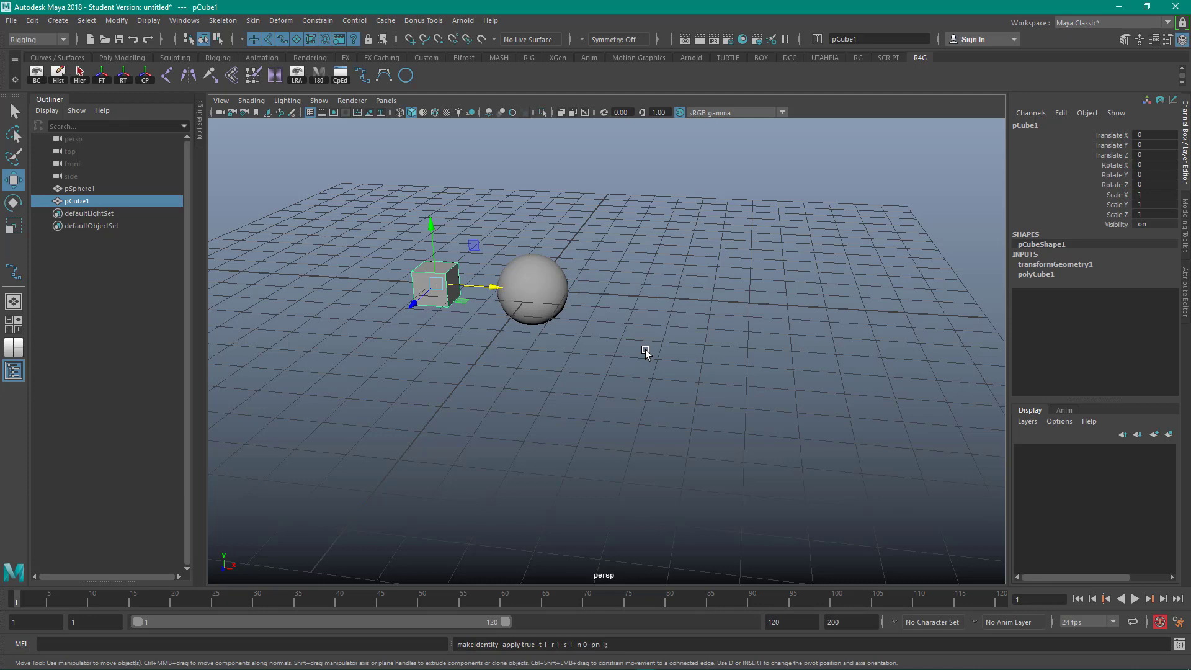
{"action": "left_click", "coordinate": [596, 186]}
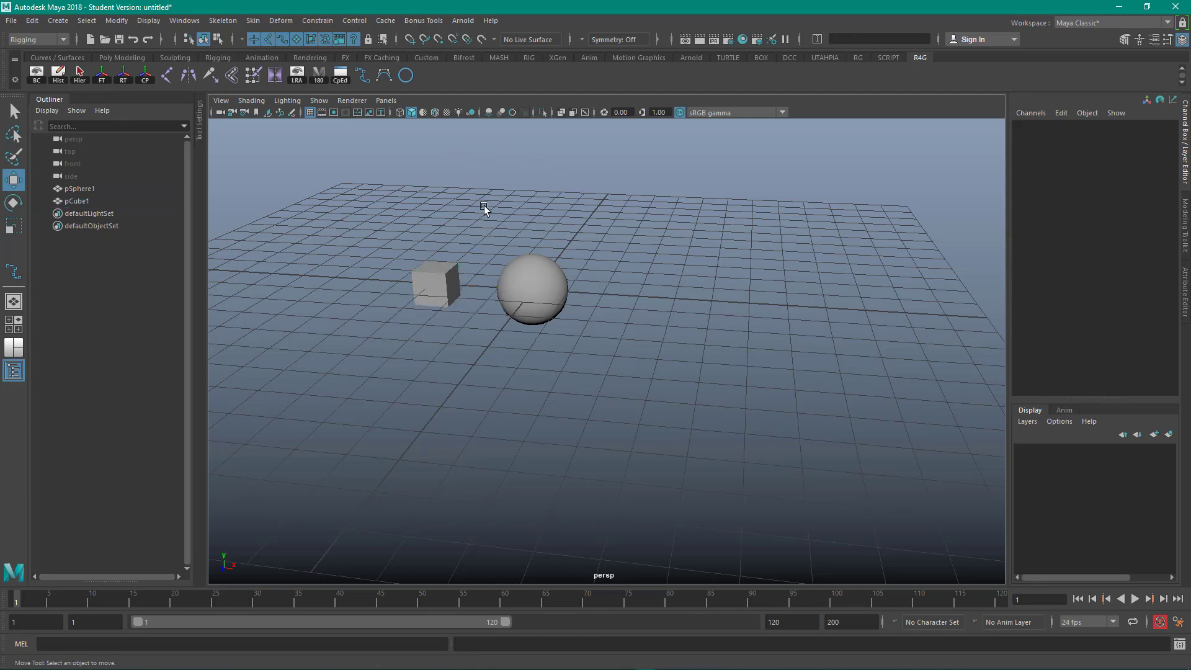
{"action": "left_click", "coordinate": [435, 113]}
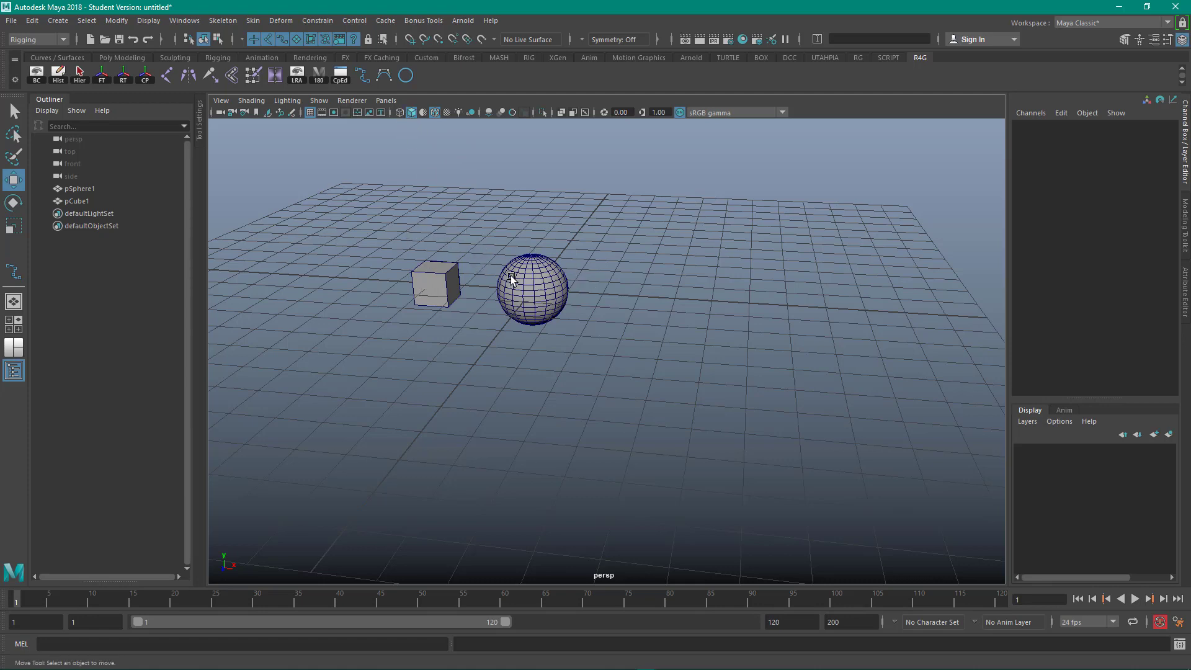
{"action": "left_click_drag", "start_coordinate": [515, 274], "coordinate": [569, 254], "text": "alt"}
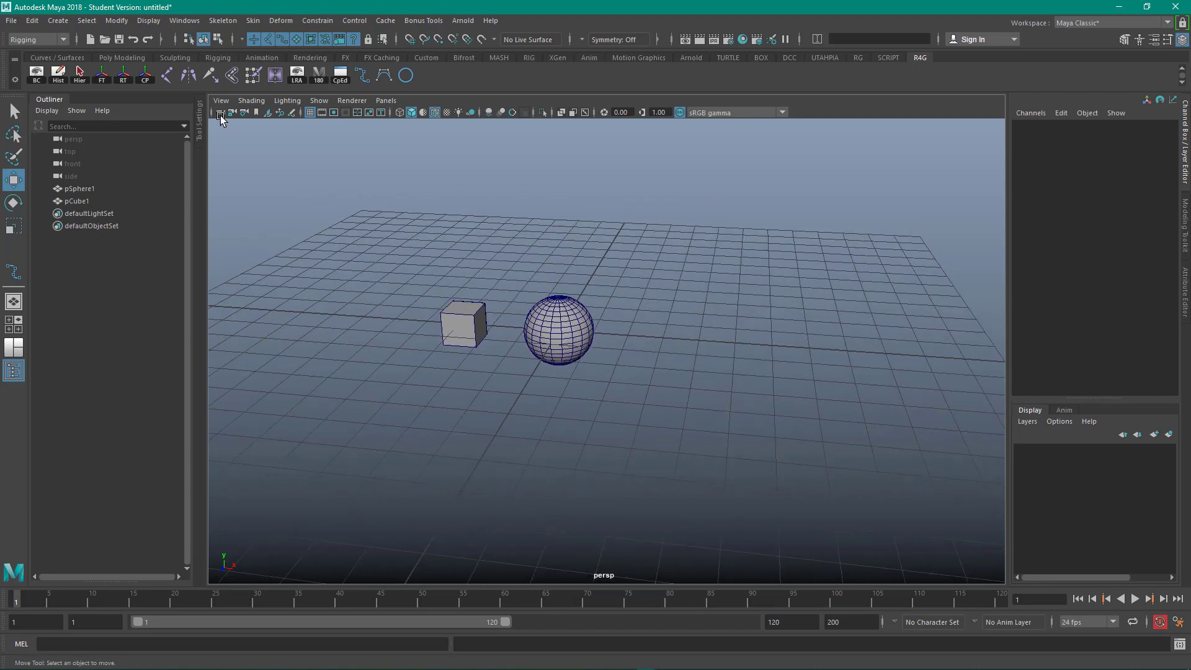
Step: Detach the Rigging set's Constrain commands as a floating window and place it beside the cube
{"action": "left_click", "coordinate": [46, 41]}
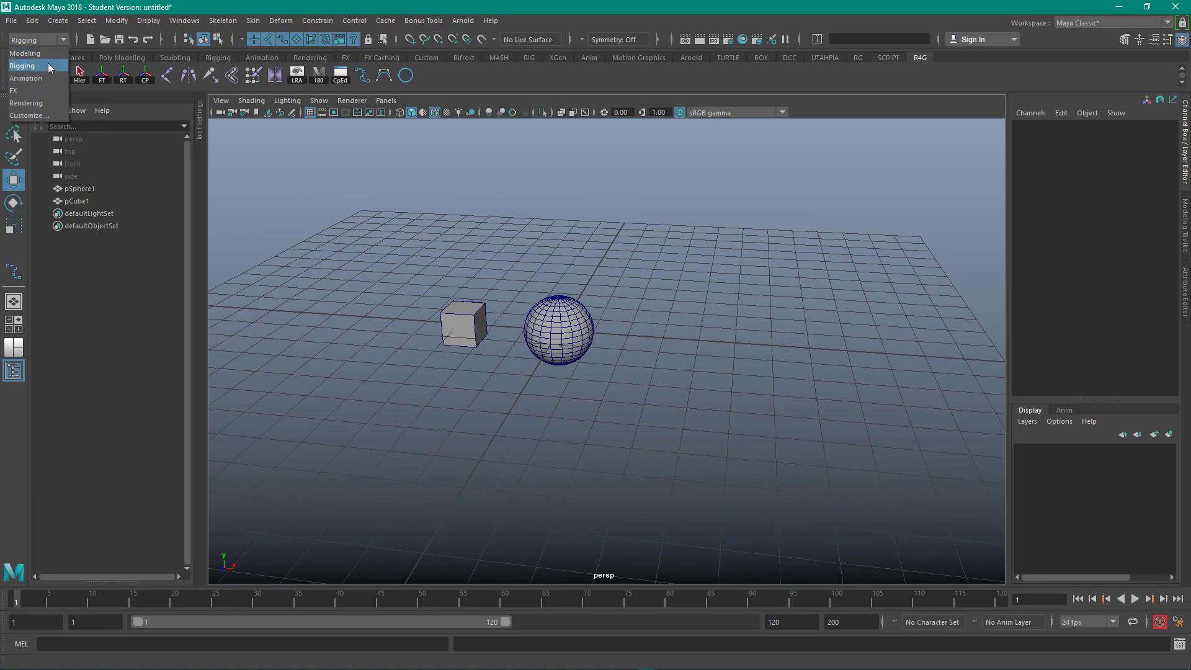
{"action": "left_click", "coordinate": [47, 63]}
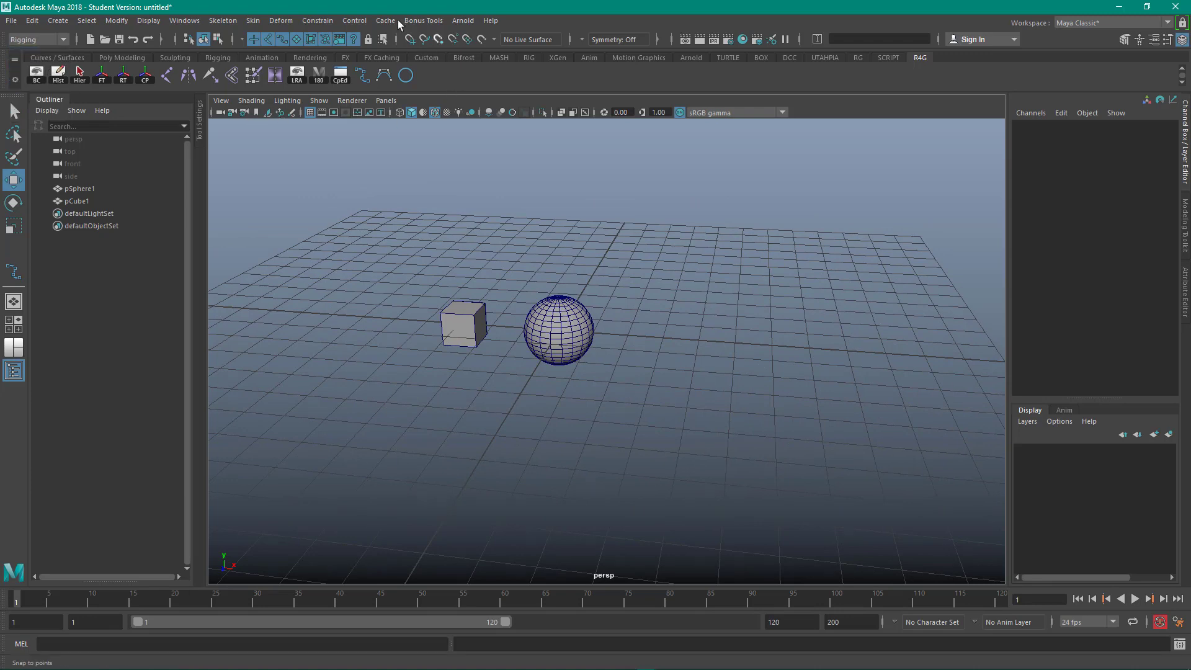
{"action": "left_click", "coordinate": [315, 22]}
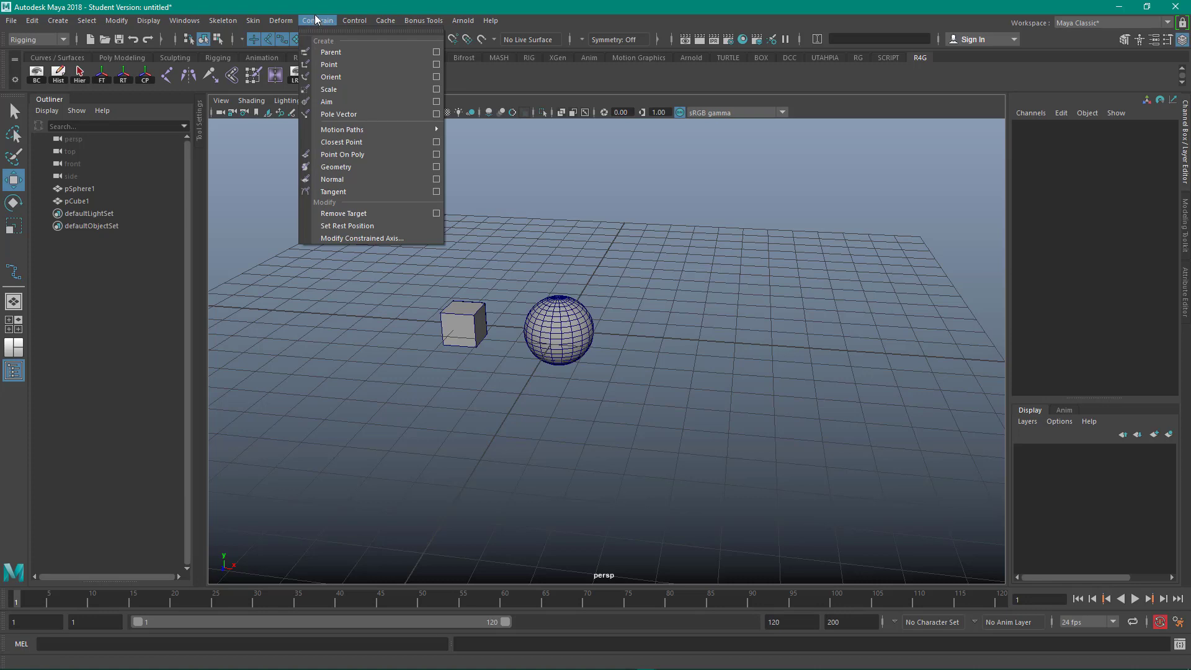
{"action": "left_click", "coordinate": [322, 31]}
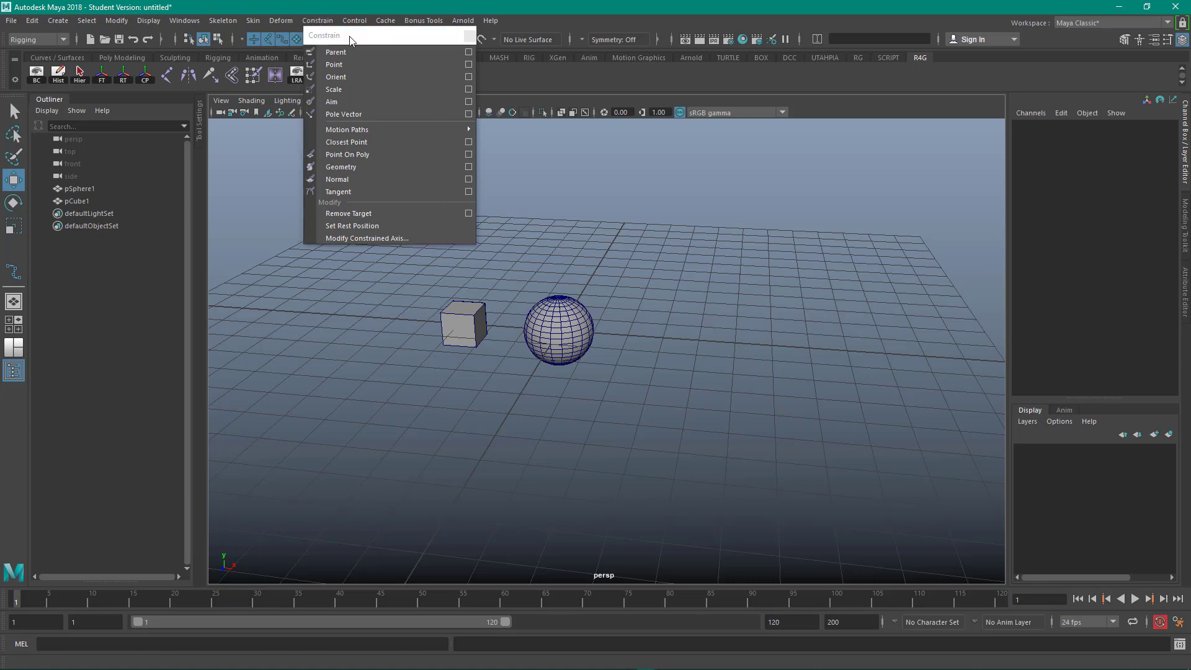
{"action": "left_click", "coordinate": [349, 37]}
{"action": "left_click_drag", "start_coordinate": [321, 107], "coordinate": [274, 188]}
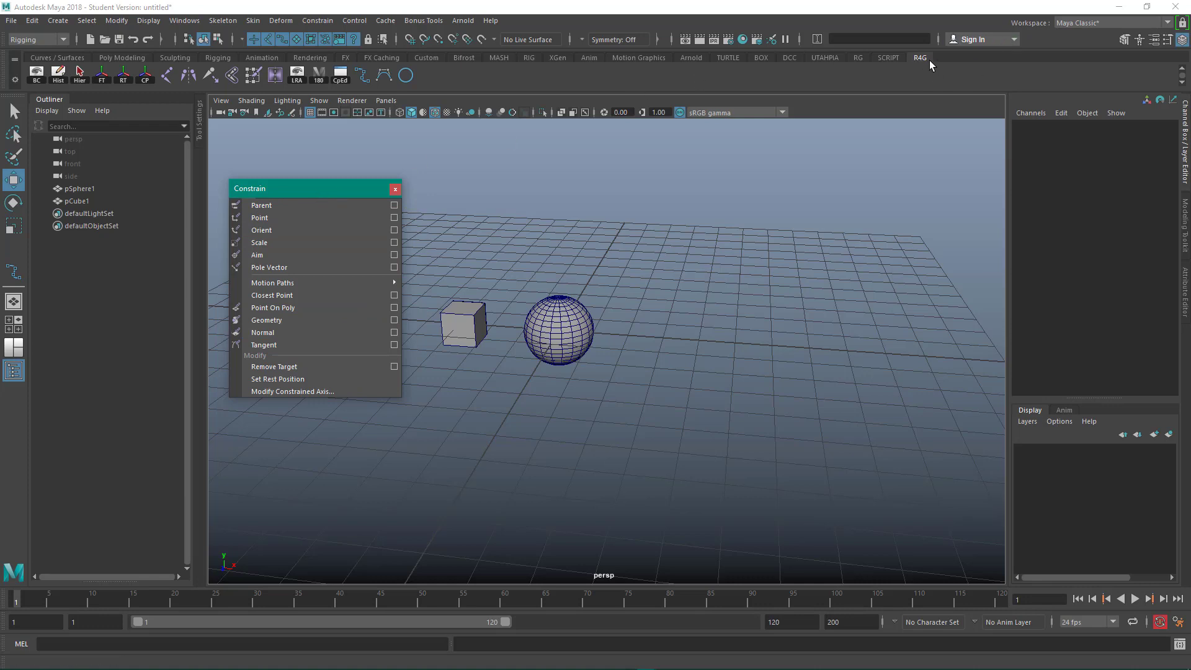
Step: Add the Parent, Point and Orient constraint commands to the R4G shelf and close the floating Constrain window
{"action": "left_click", "coordinate": [394, 209], "text": "ctrl+shift"}
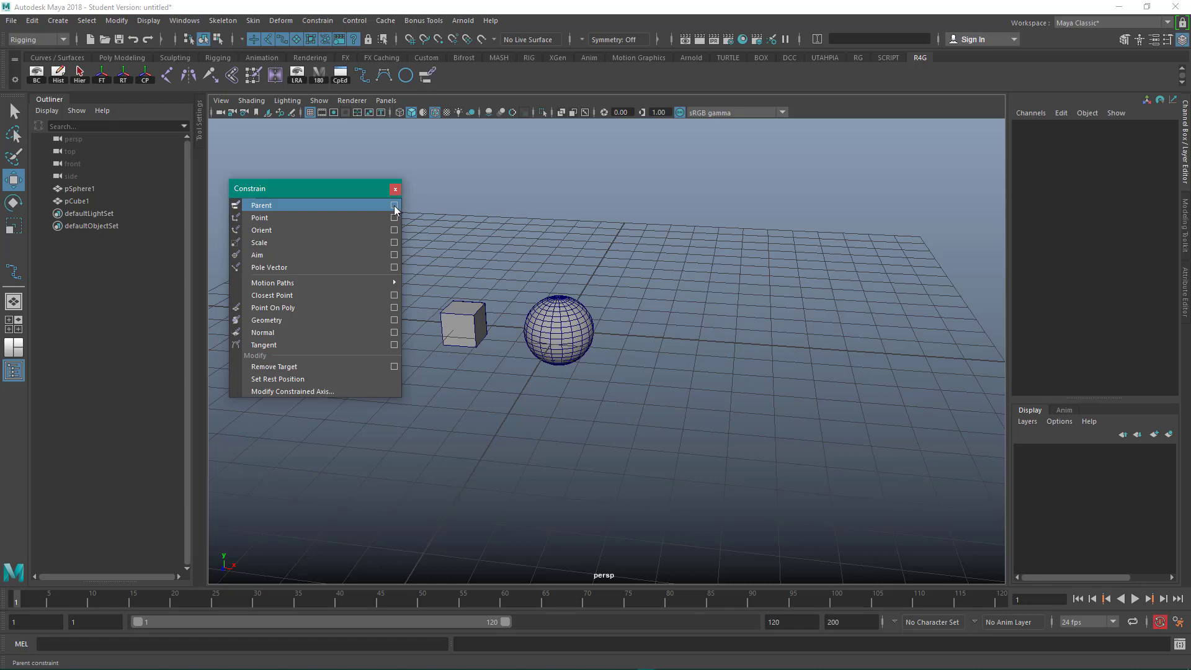
{"action": "left_click", "coordinate": [395, 218], "text": "ctrl+shift"}
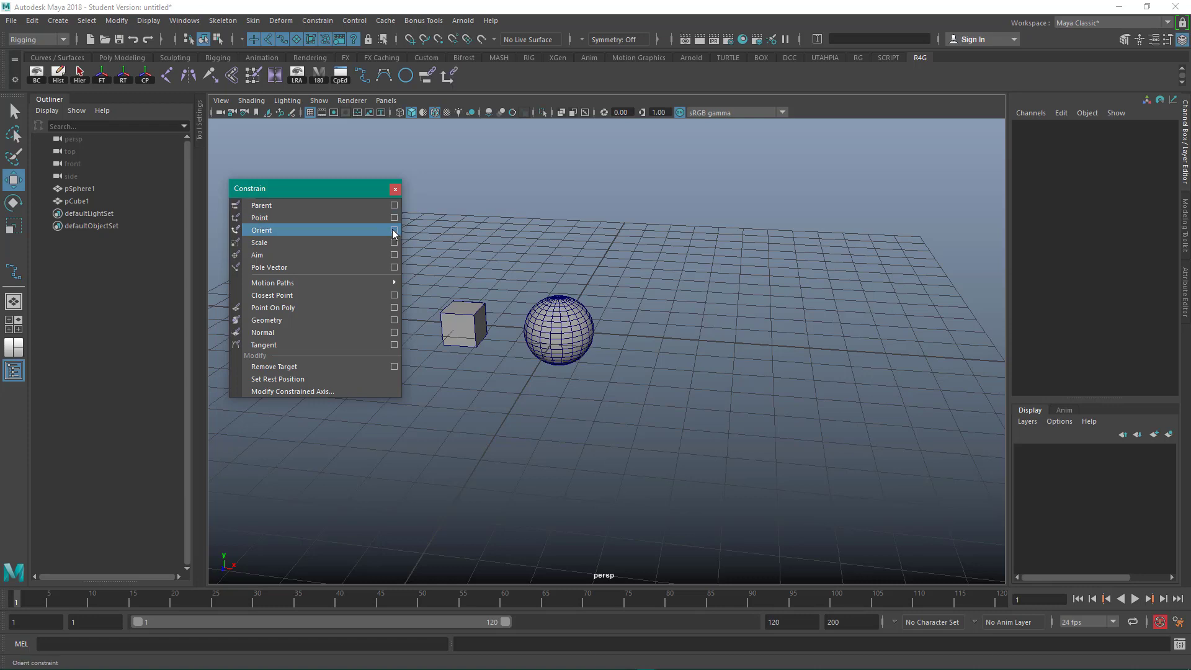
{"action": "left_click", "coordinate": [392, 229], "text": "ctrl+shift"}
{"action": "left_click", "coordinate": [396, 189]}
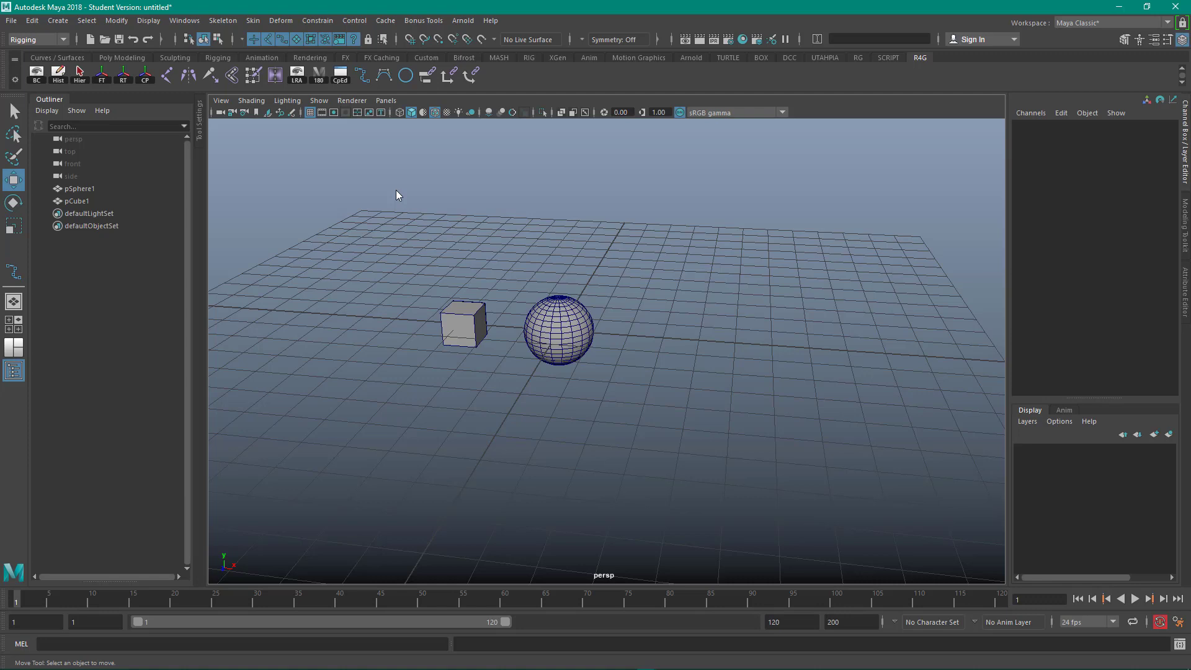
Step: Parent the cube under the sphere, making the sphere the parent object
{"action": "left_click", "coordinate": [466, 316]}
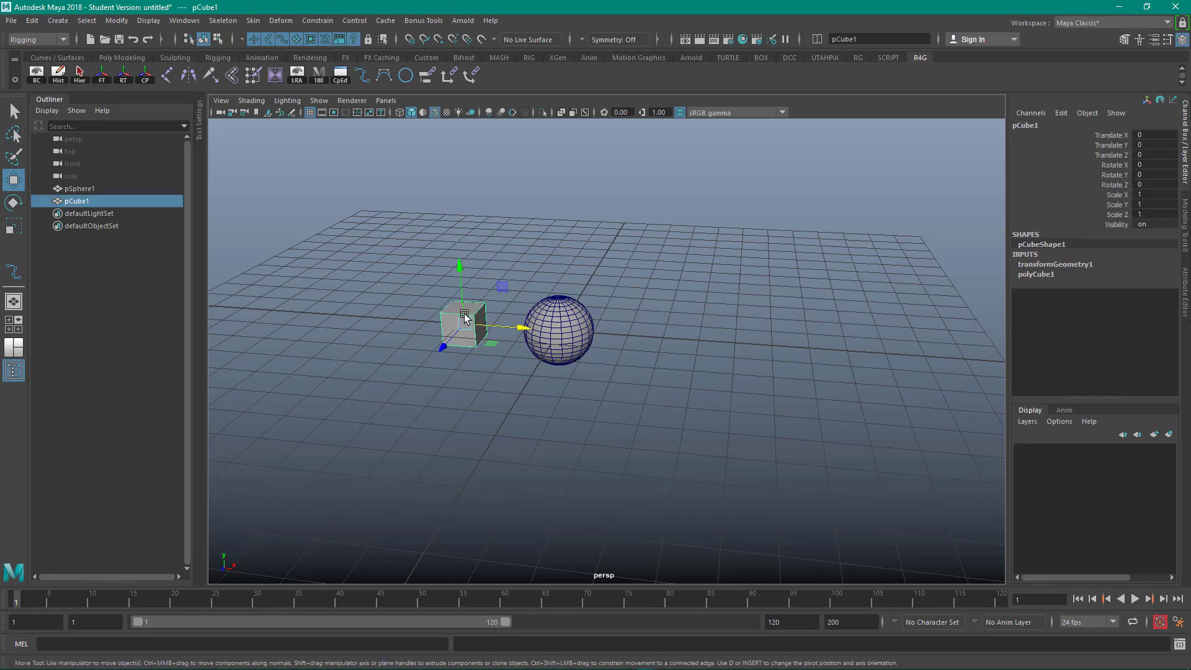
{"action": "left_click", "coordinate": [554, 318]}
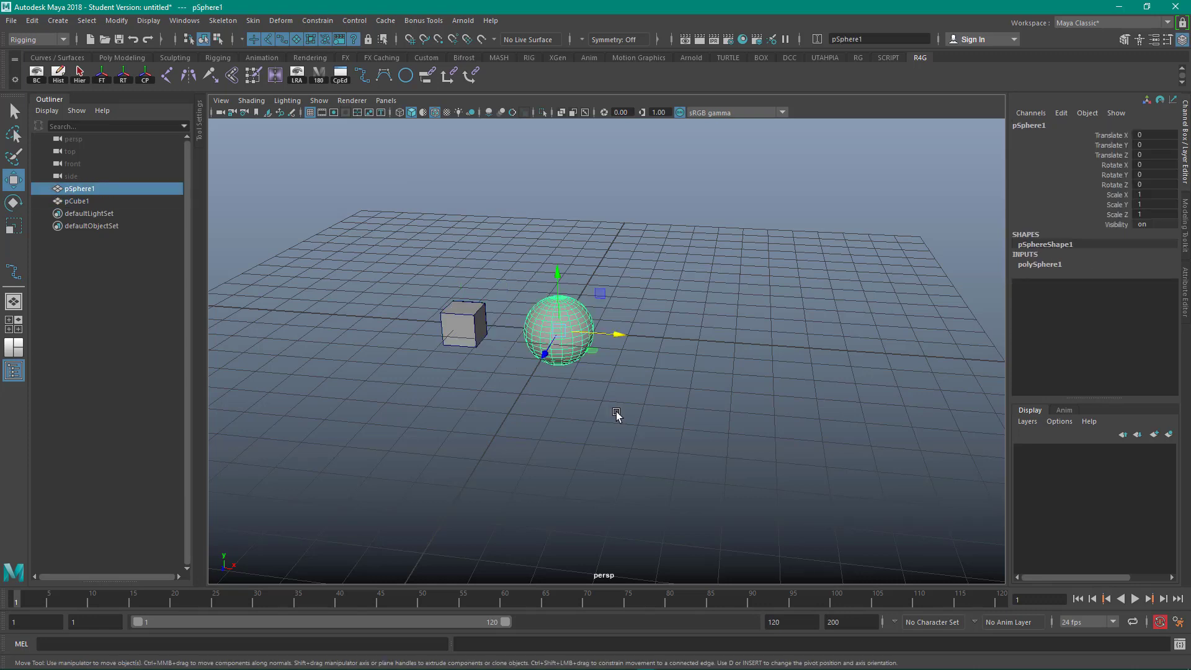
{"action": "left_click", "coordinate": [515, 250]}
{"action": "left_click_drag", "start_coordinate": [449, 250], "coordinate": [478, 385]}
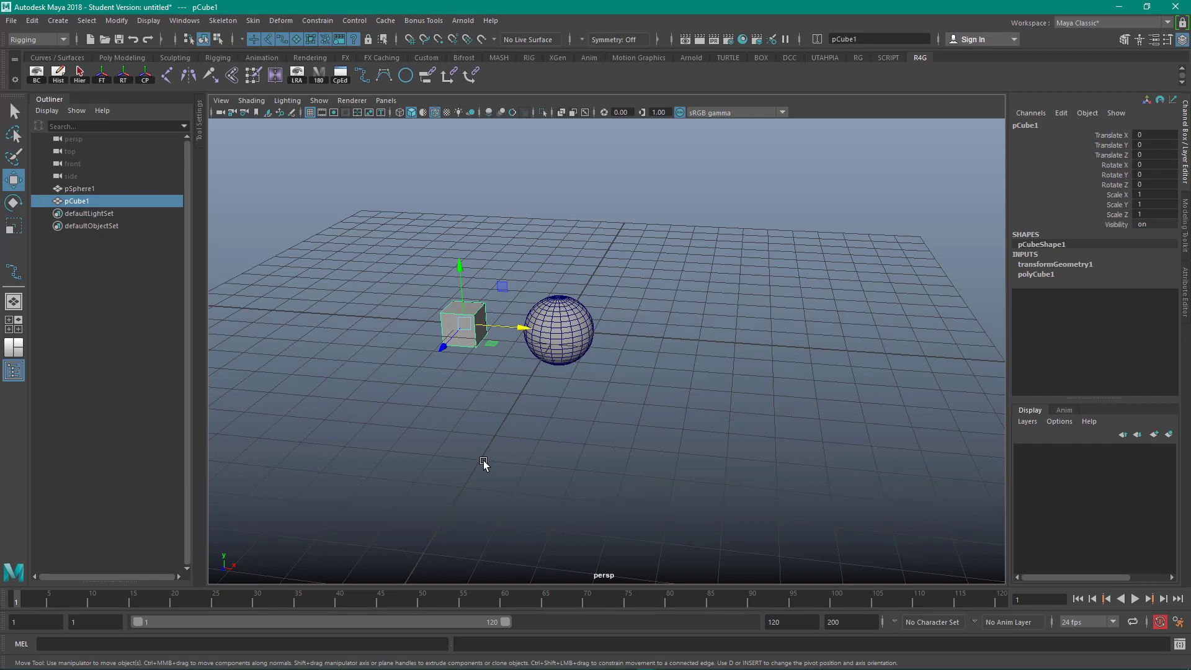
{"action": "left_click", "coordinate": [563, 321], "text": "shift"}
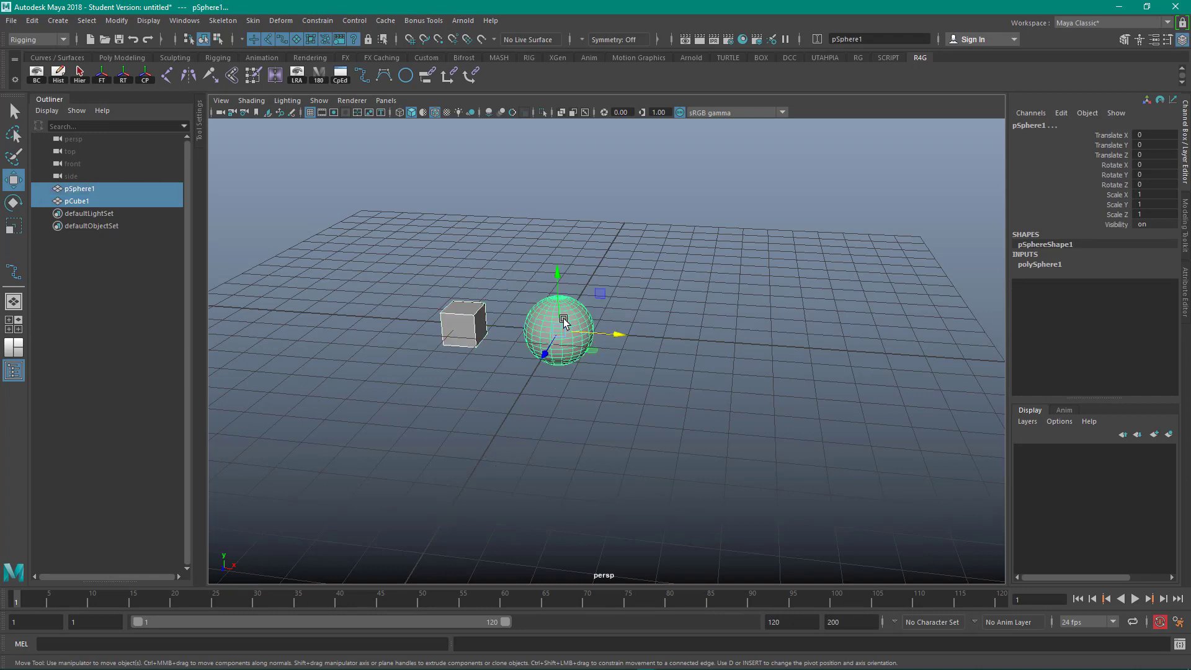
{"action": "key", "text": "p"}
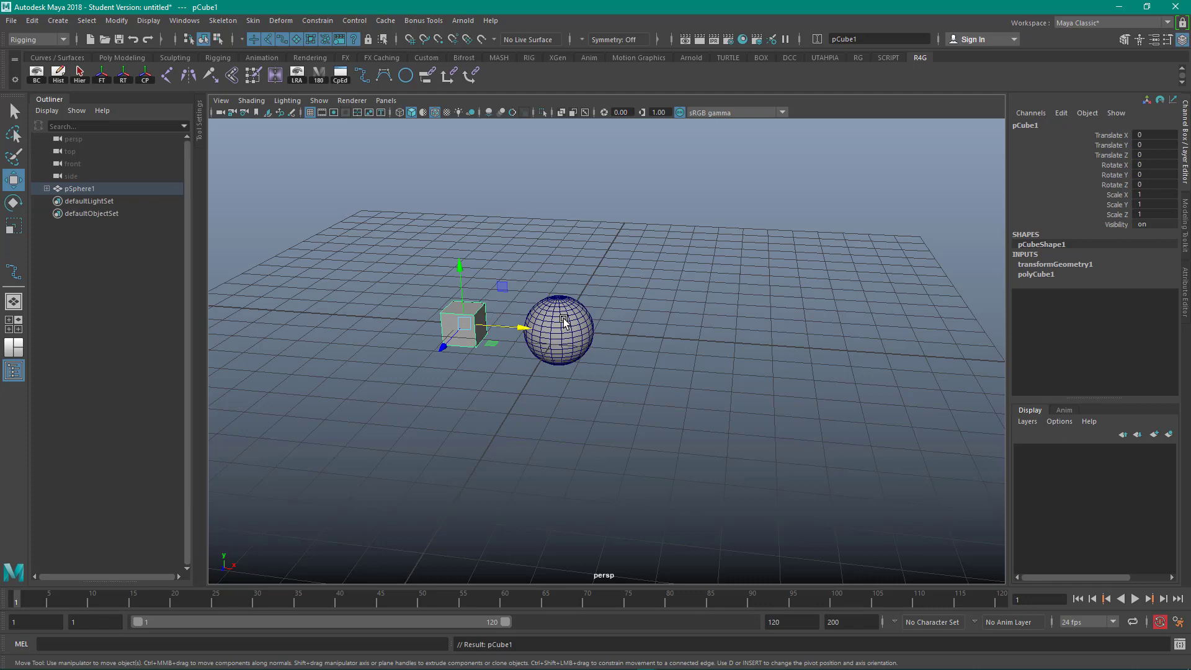
Step: Rotate the parent sphere to about 11.8° in X, -356.5° in Y and -22.1° in Z, and select the child cube
{"action": "left_click", "coordinate": [571, 324]}
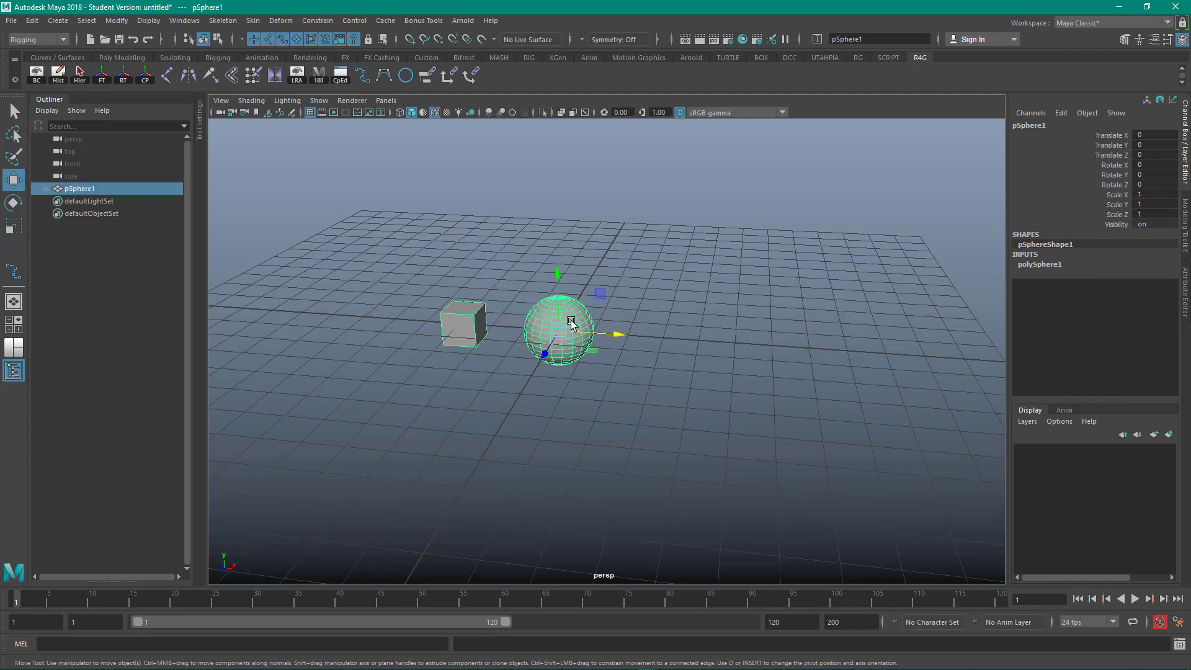
{"action": "key", "text": "e"}
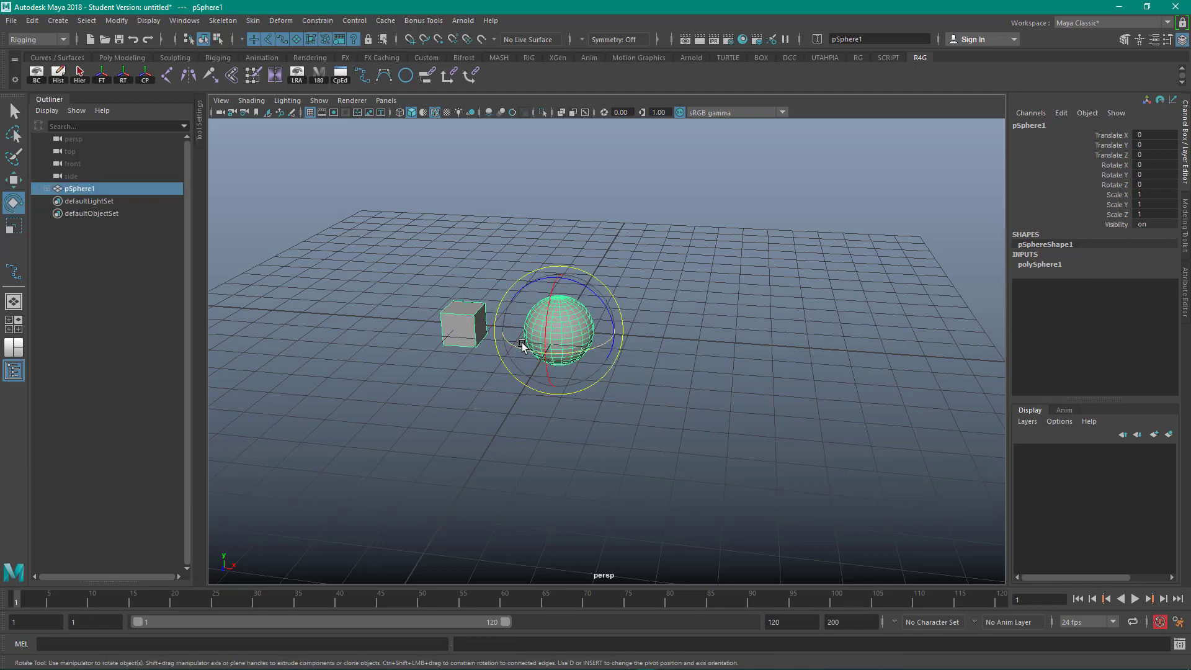
{"action": "left_click_drag", "start_coordinate": [546, 349], "coordinate": [588, 324]}
{"action": "left_click", "coordinate": [599, 247]}
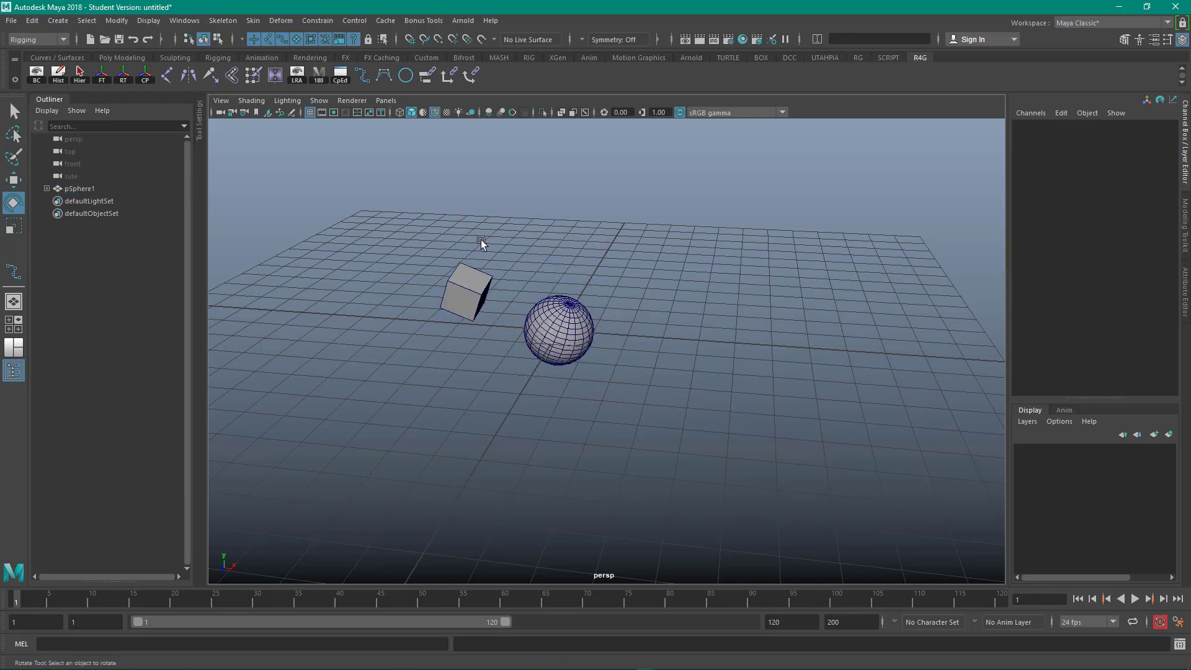
{"action": "left_click_drag", "start_coordinate": [421, 228], "coordinate": [497, 323]}
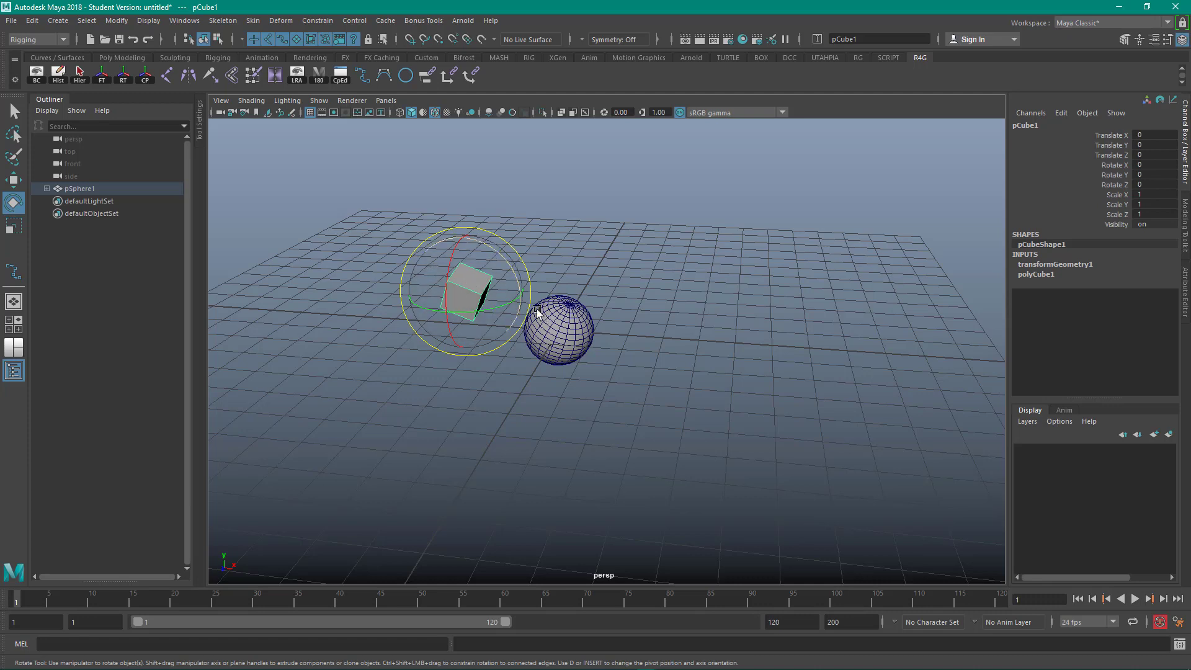
Step: Set the sphere's Rotate X, Y and Z to 0 and deselect it
{"action": "left_click", "coordinate": [570, 320]}
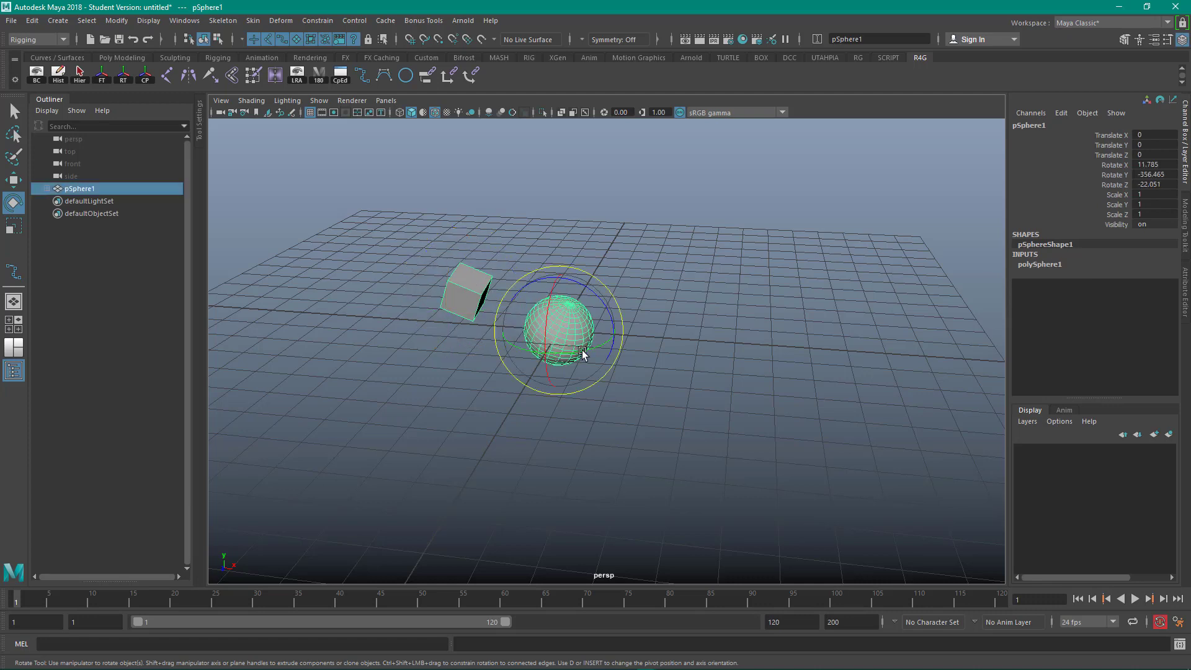
{"action": "left_click_drag", "start_coordinate": [1153, 165], "coordinate": [1160, 181]}
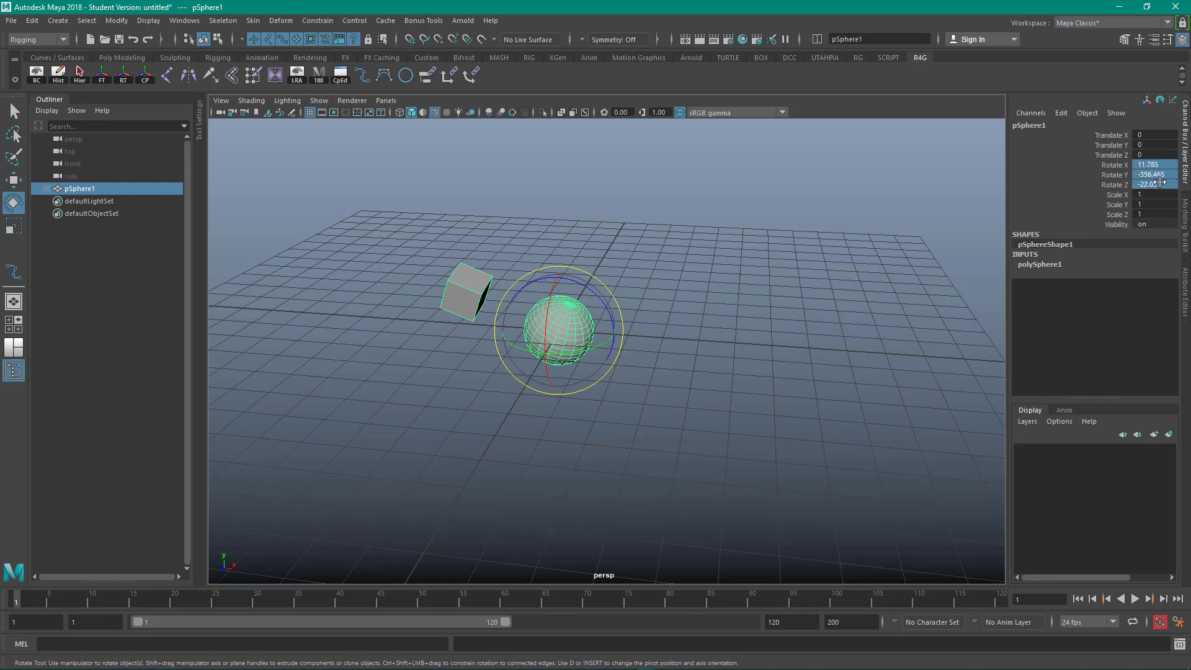
{"action": "type", "text": "0"}
{"action": "key", "text": "Return"}
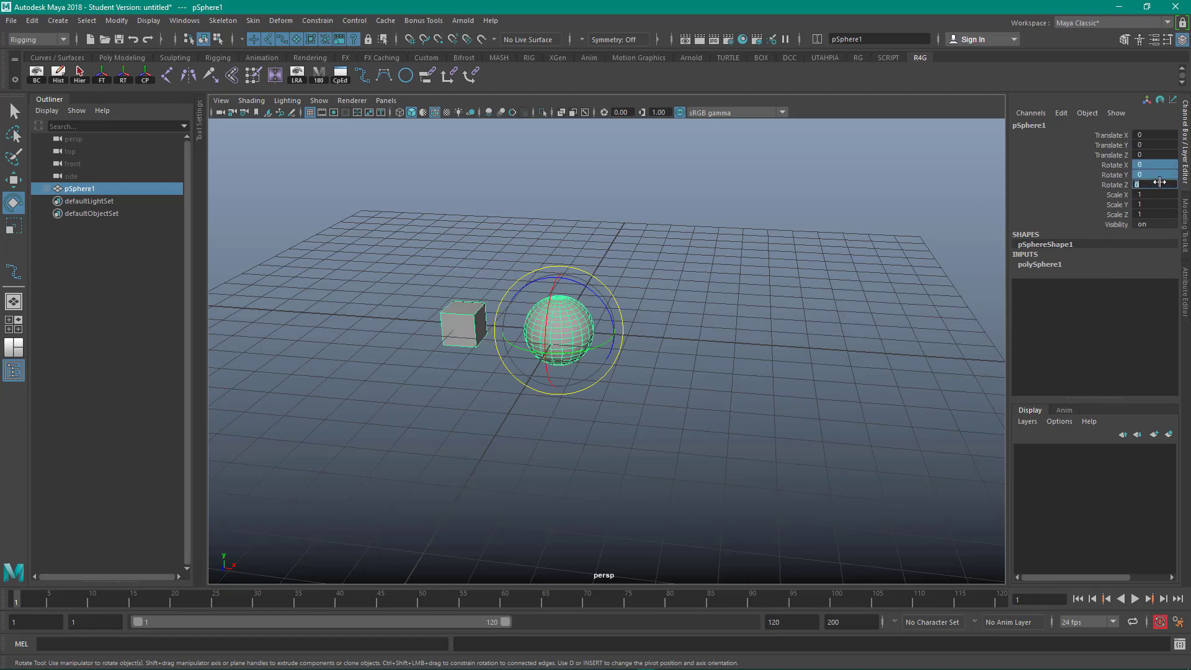
{"action": "left_click", "coordinate": [689, 264]}
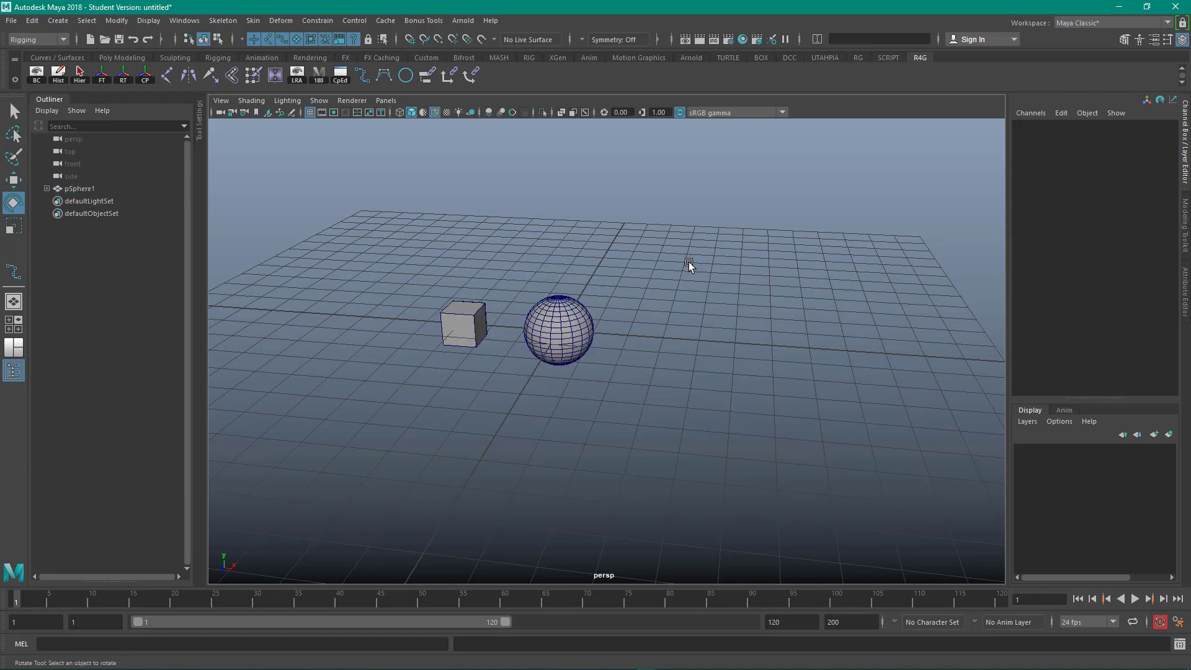
Step: Rotate the sphere freely, move it to about 2.97, 0.73, -0.87, and reset its transforms to zero
{"action": "left_click", "coordinate": [559, 329]}
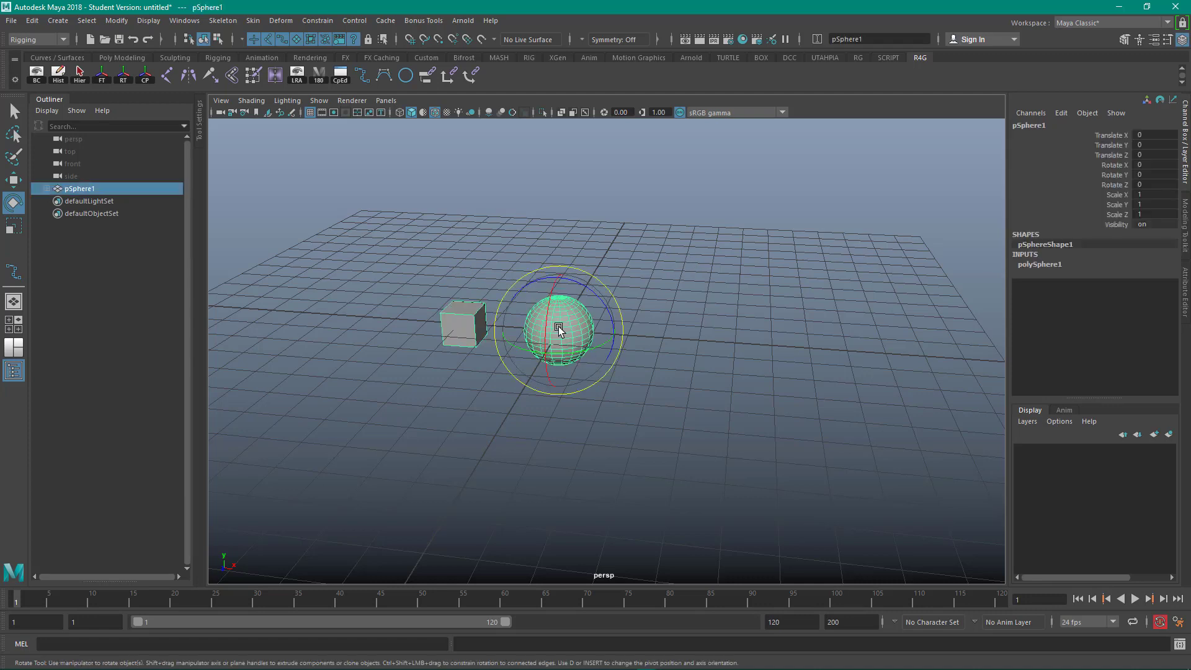
{"action": "left_click_drag", "start_coordinate": [558, 329], "coordinate": [666, 304]}
{"action": "key", "text": "w"}
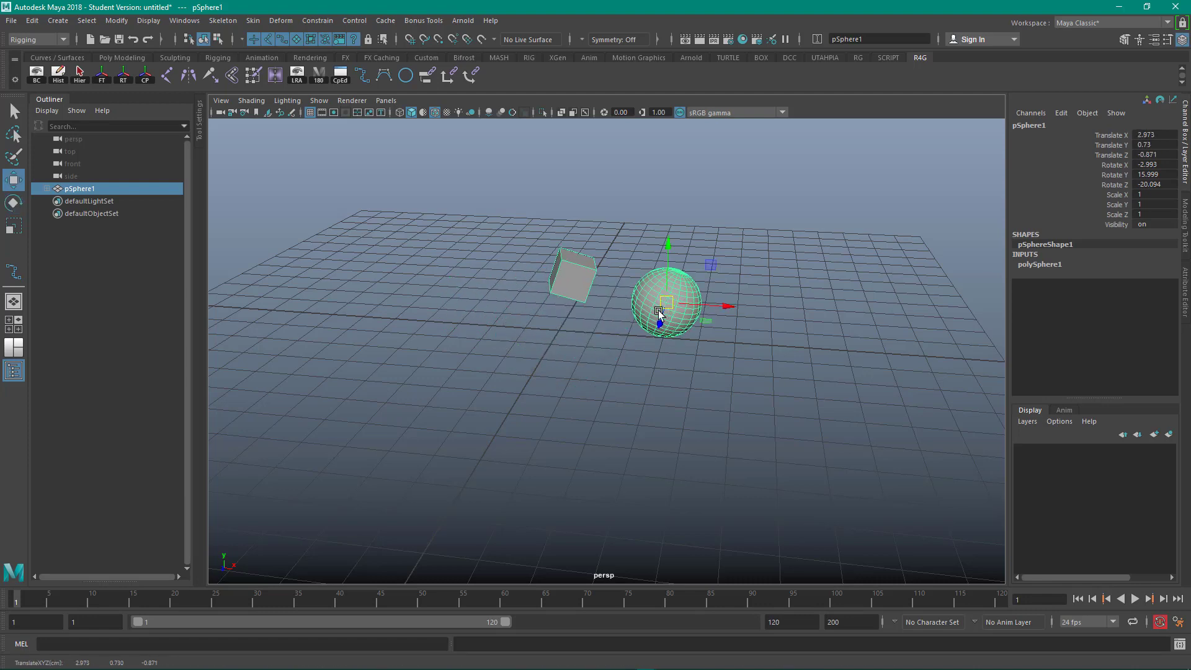
{"action": "left_click", "coordinate": [123, 77]}
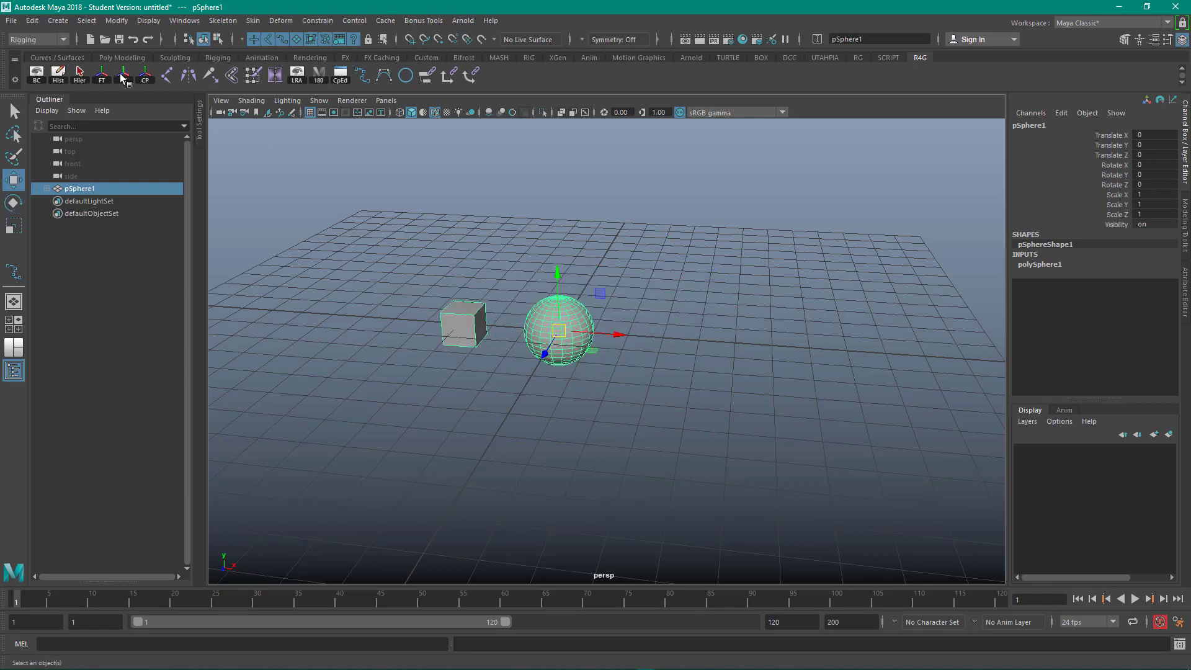
{"action": "left_click_drag", "start_coordinate": [557, 301], "coordinate": [609, 292], "text": "alt"}
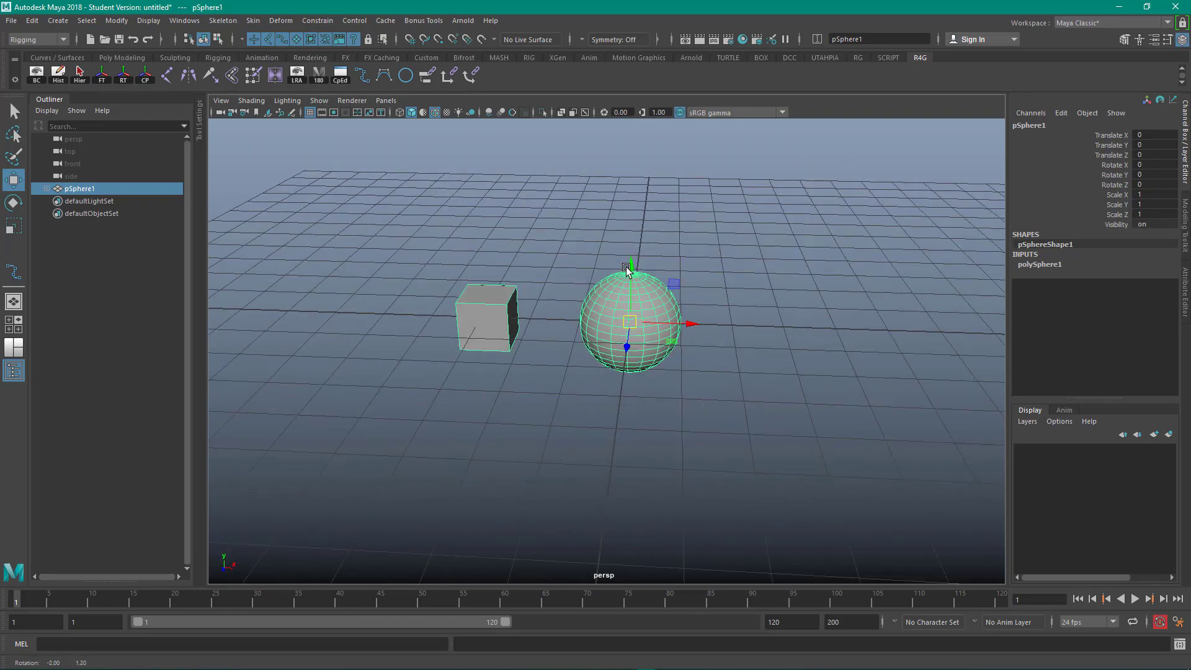
Step: Center the pivot of the child cube on its own geometry and deselect it
{"action": "left_click", "coordinate": [486, 290]}
{"action": "left_click_drag", "start_coordinate": [531, 248], "coordinate": [412, 287], "text": "alt"}
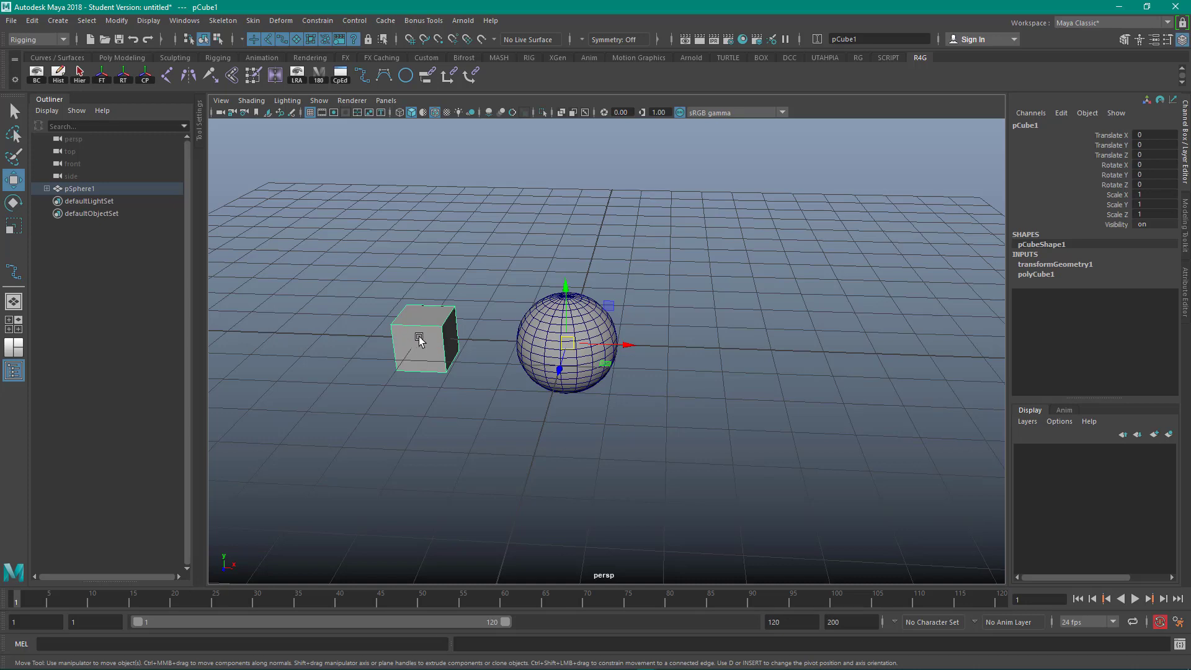
{"action": "left_click", "coordinate": [146, 75]}
{"action": "left_click", "coordinate": [381, 299]}
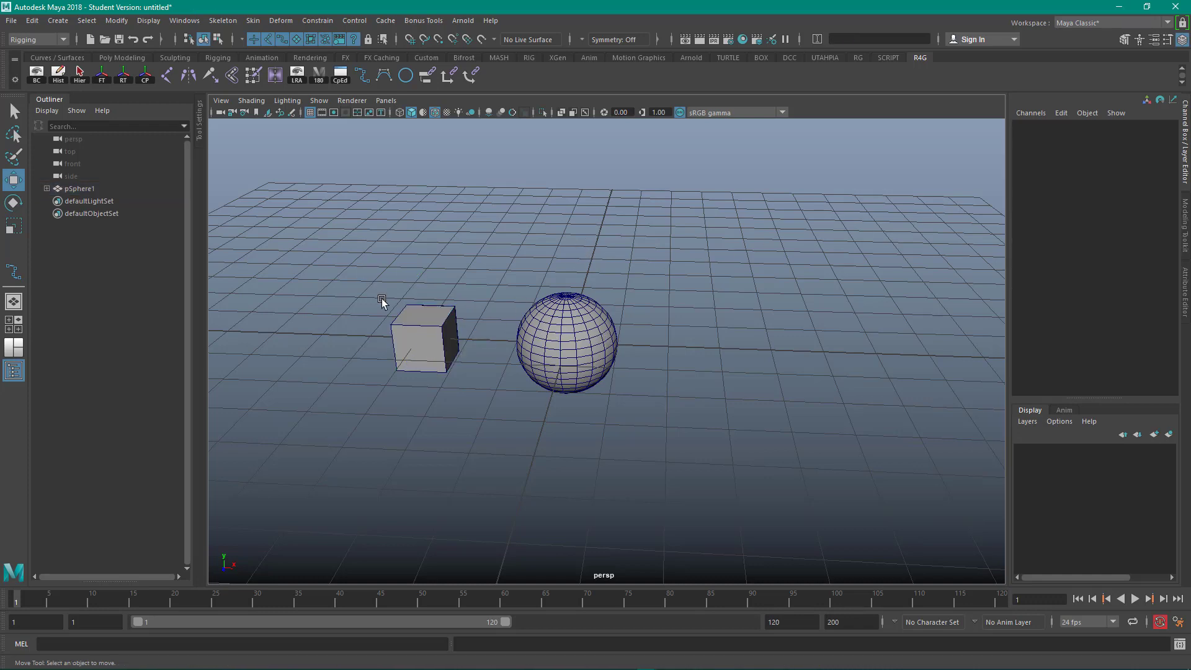
Step: Select only the child cube and unparent it from the sphere
{"action": "left_click", "coordinate": [430, 361]}
{"action": "left_click", "coordinate": [601, 369]}
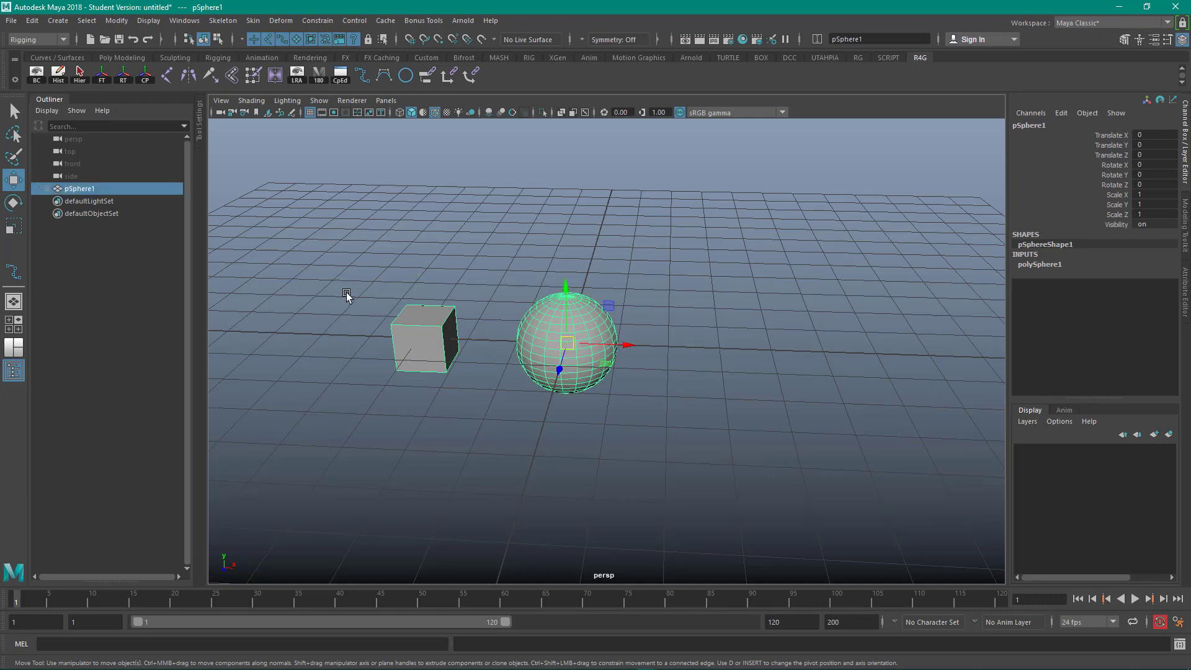
{"action": "left_click", "coordinate": [422, 335]}
{"action": "left_click", "coordinate": [594, 228]}
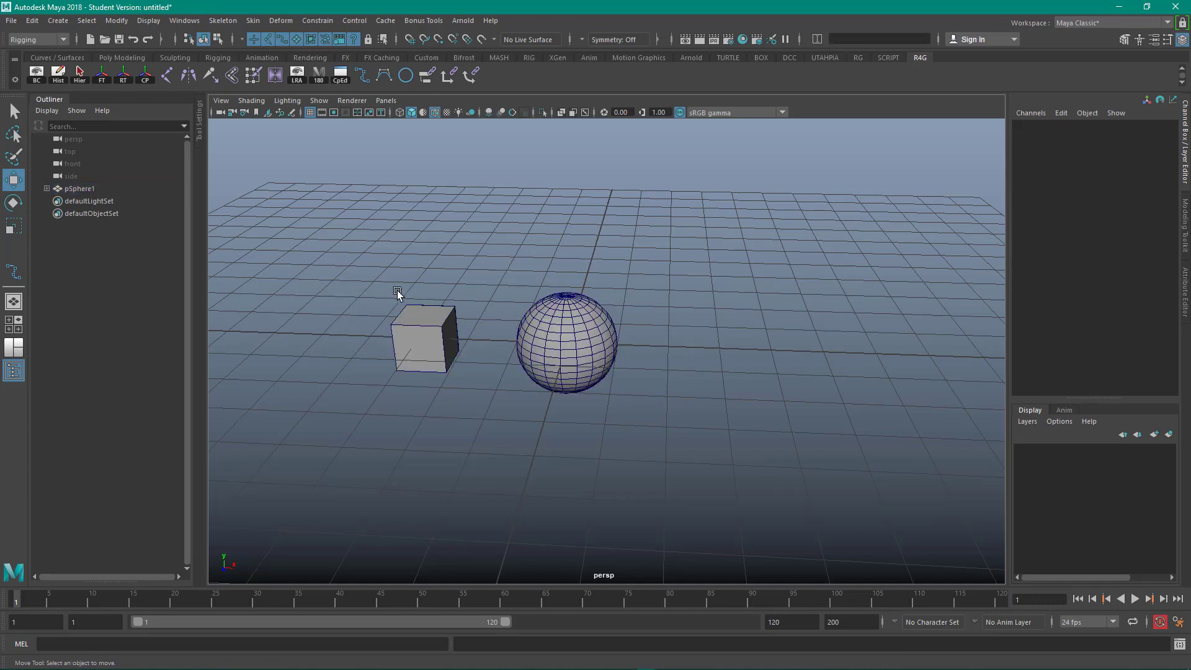
{"action": "left_click_drag", "start_coordinate": [399, 293], "coordinate": [468, 358]}
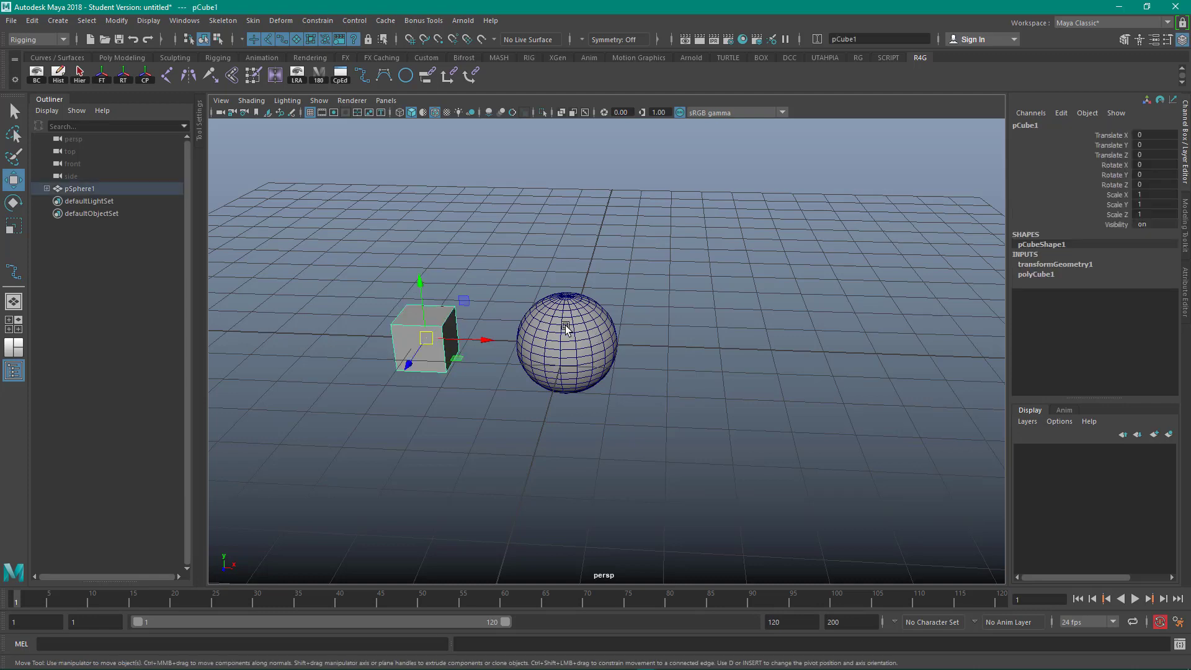
{"action": "key", "text": "shift+p"}
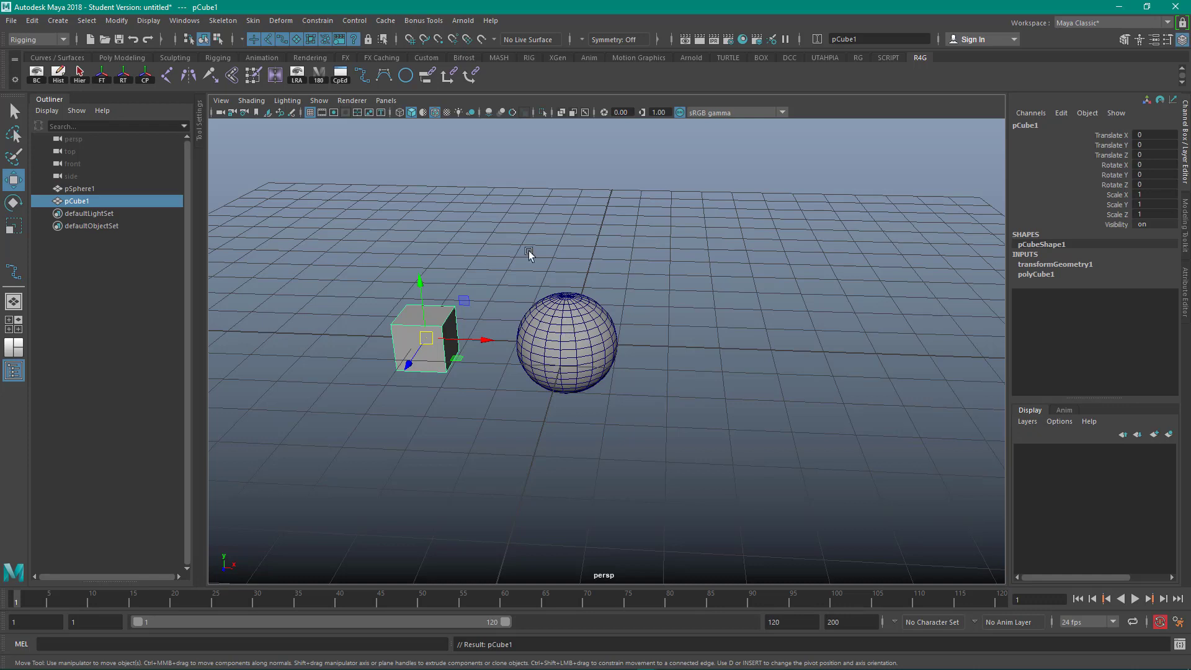
Step: Parent-constrain the cube to the sphere using reset default settings, with Maintain Offset on and all Translate and Rotate axes constrained
{"action": "left_click", "coordinate": [509, 207]}
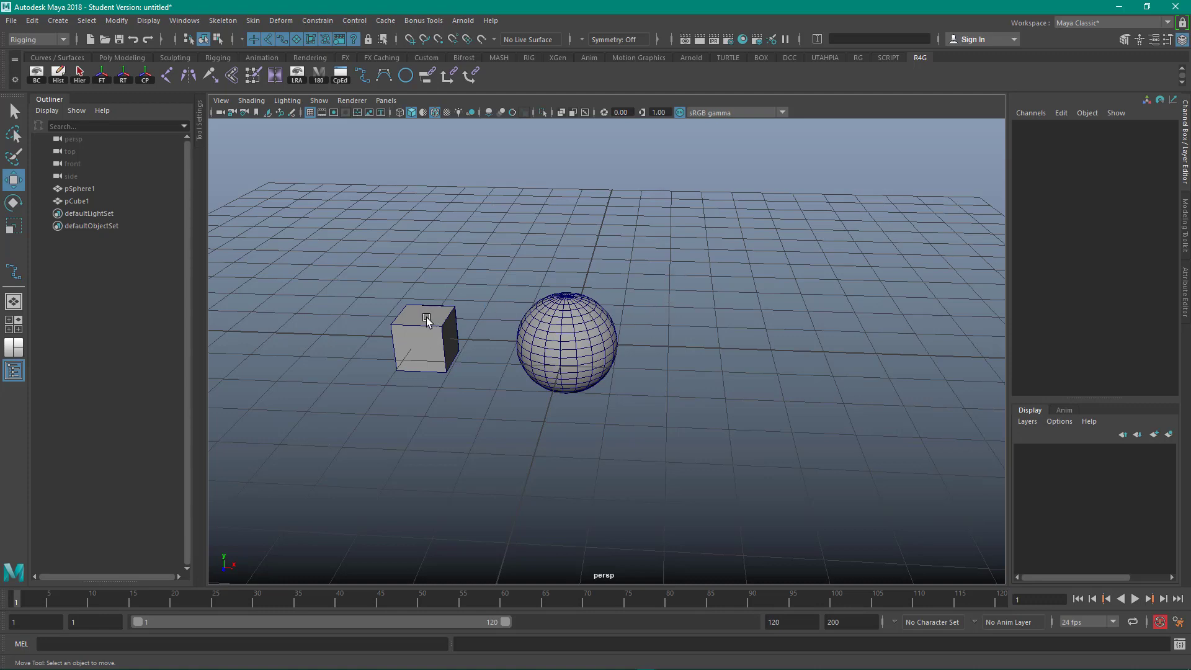
{"action": "left_click", "coordinate": [576, 308]}
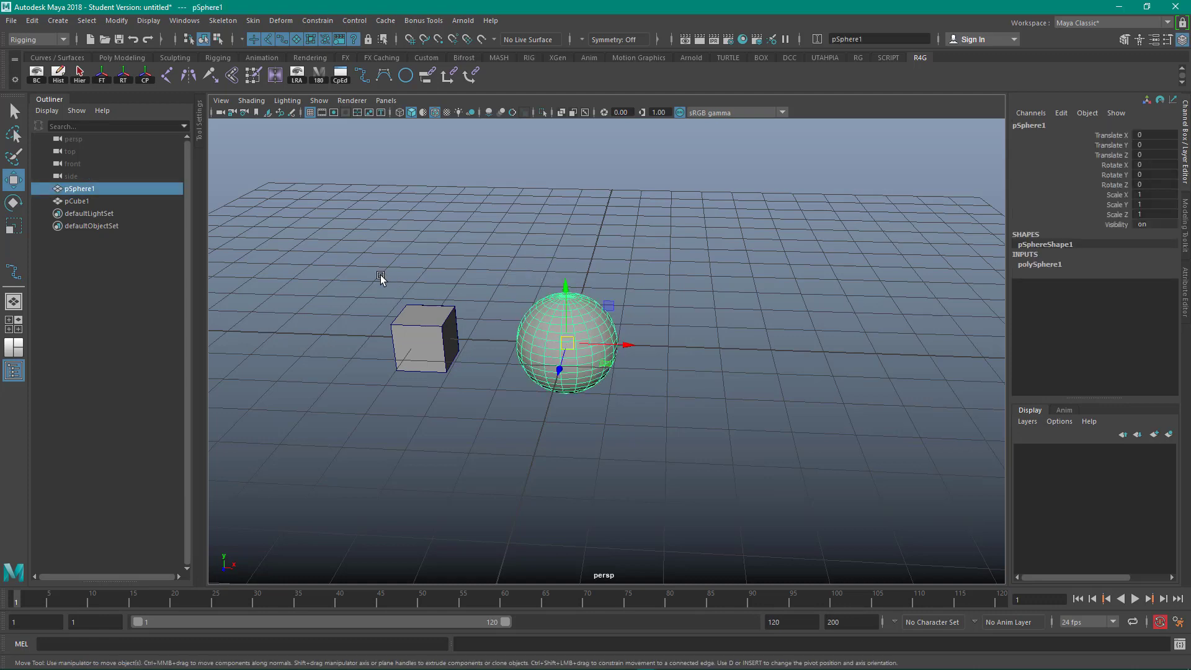
{"action": "left_click_drag", "start_coordinate": [381, 274], "coordinate": [438, 321], "text": "shift"}
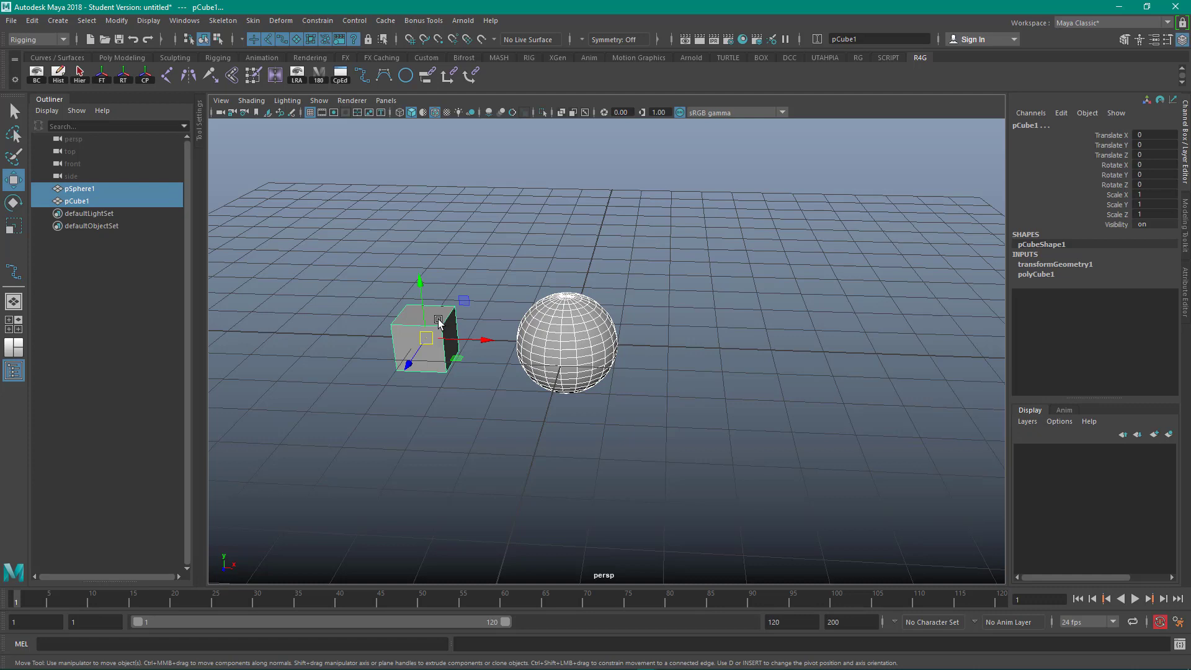
{"action": "left_click", "coordinate": [426, 77]}
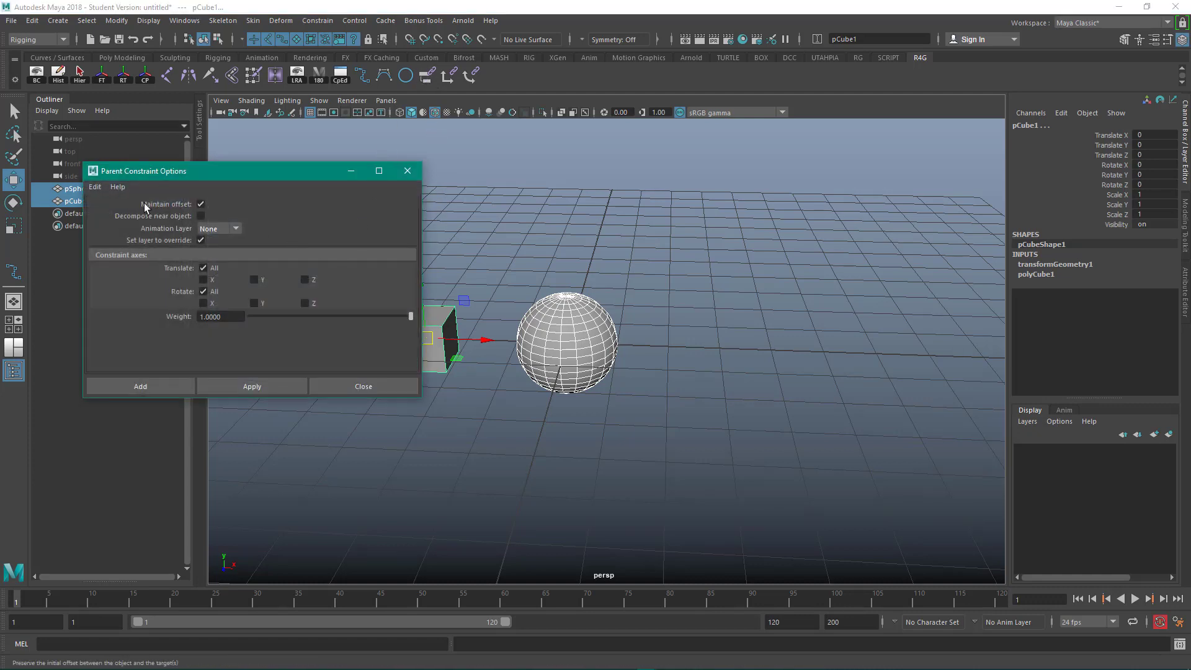
{"action": "left_click", "coordinate": [93, 187]}
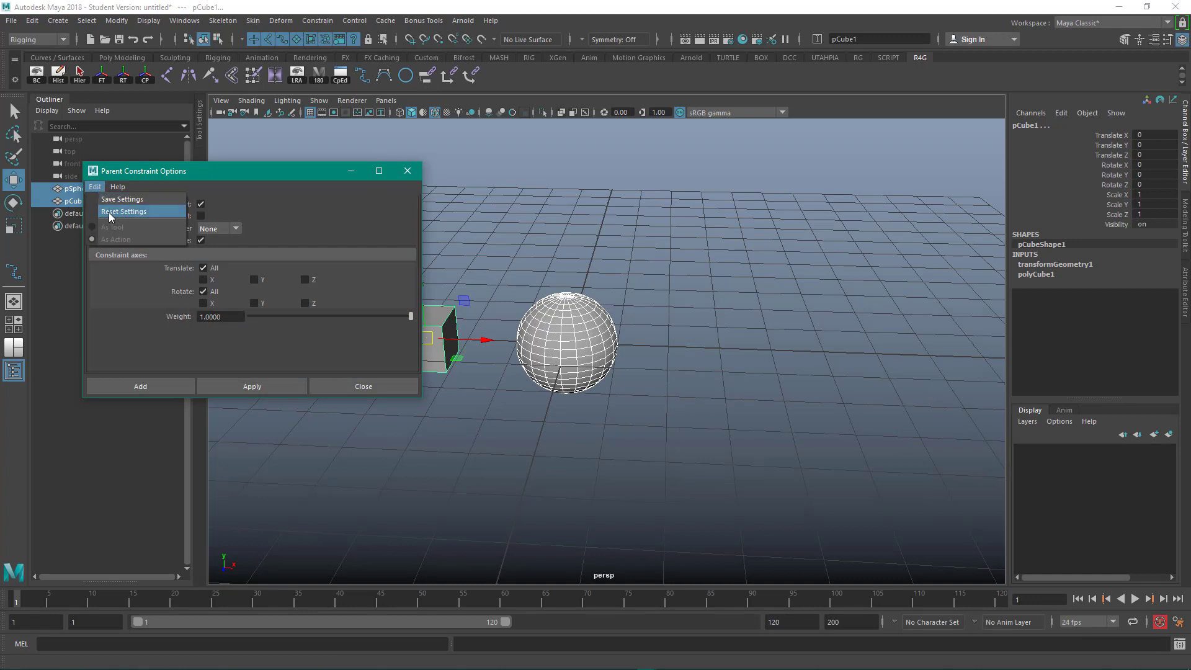
{"action": "left_click", "coordinate": [109, 212]}
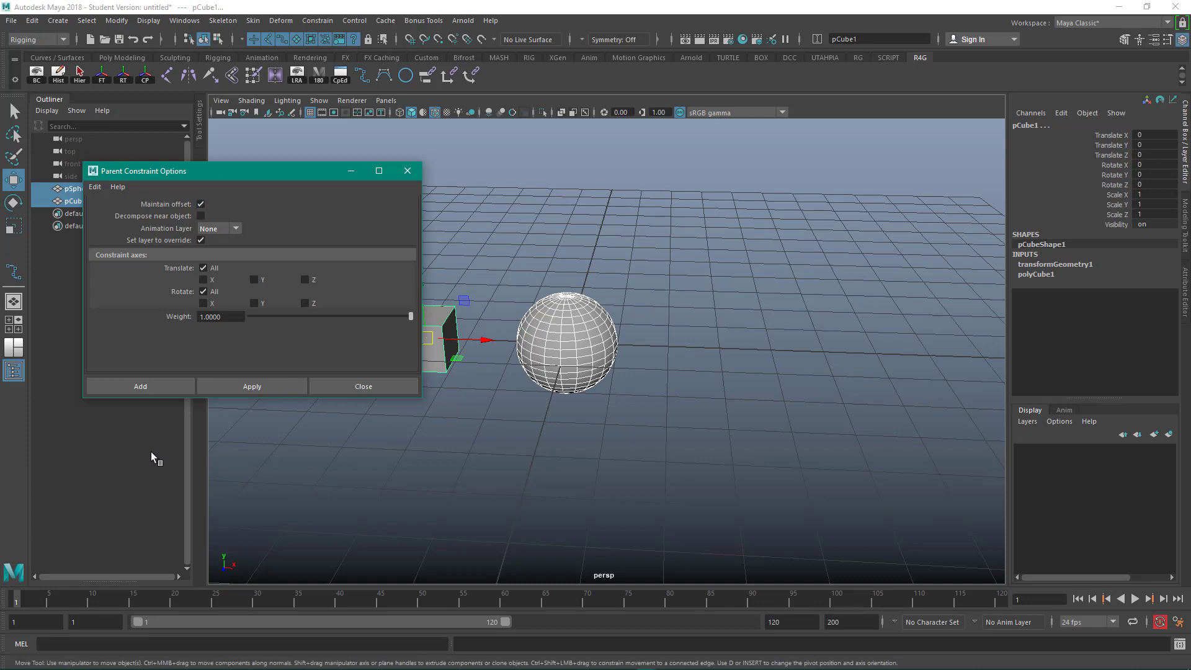
{"action": "left_click", "coordinate": [250, 385]}
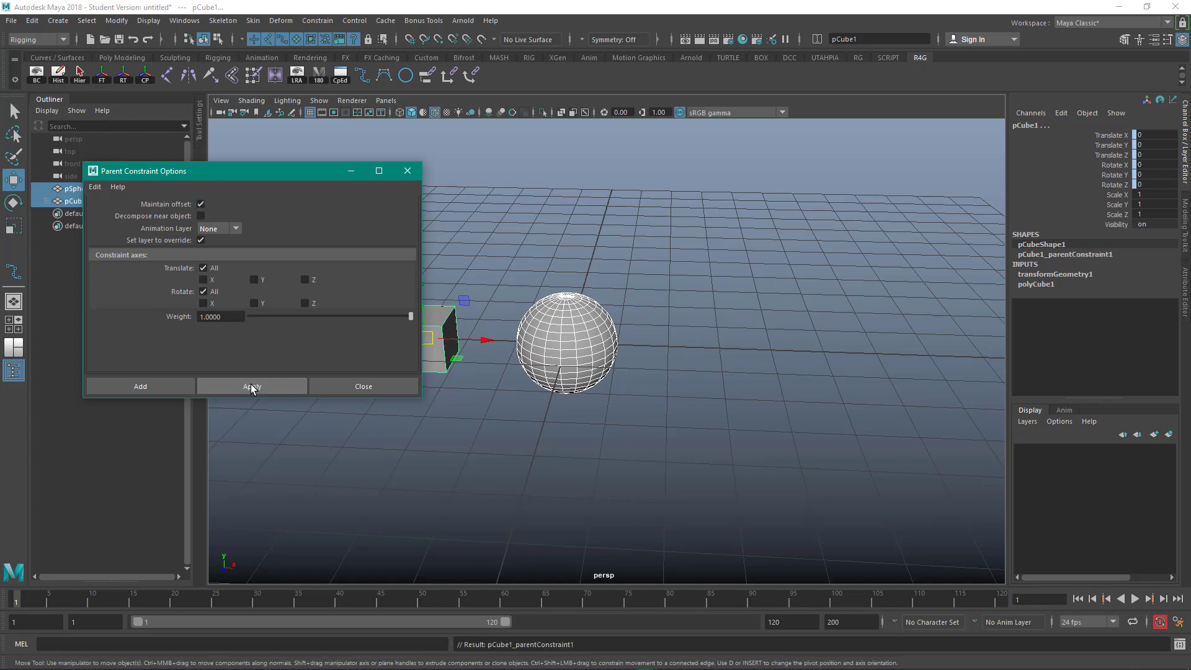
{"action": "left_click", "coordinate": [381, 387]}
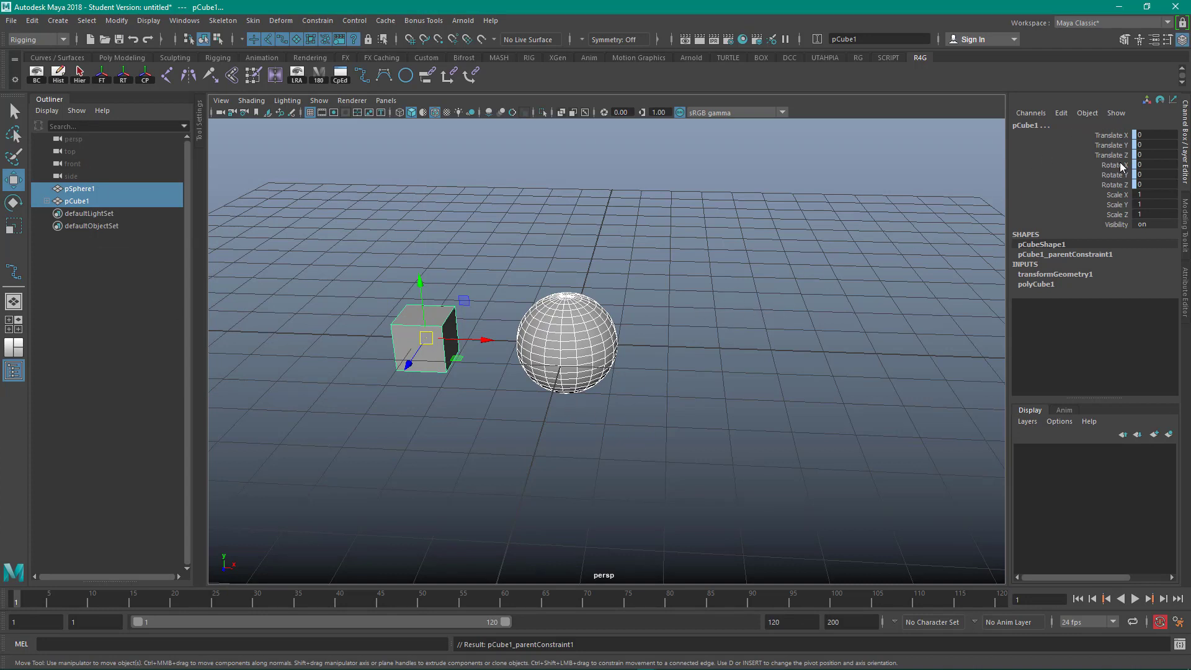
Step: Compare the sphere's channels with those of the constrained cube, including the cube's parent constraint attributes
{"action": "left_click", "coordinate": [712, 274]}
{"action": "left_click", "coordinate": [600, 342]}
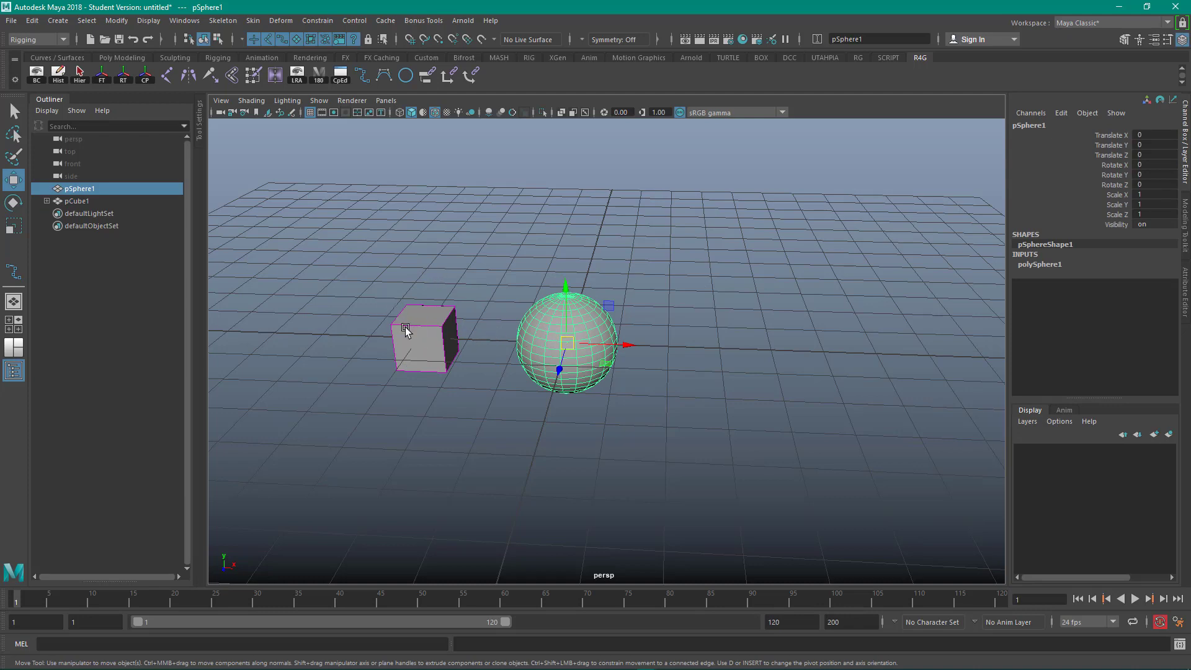
{"action": "left_click", "coordinate": [445, 364]}
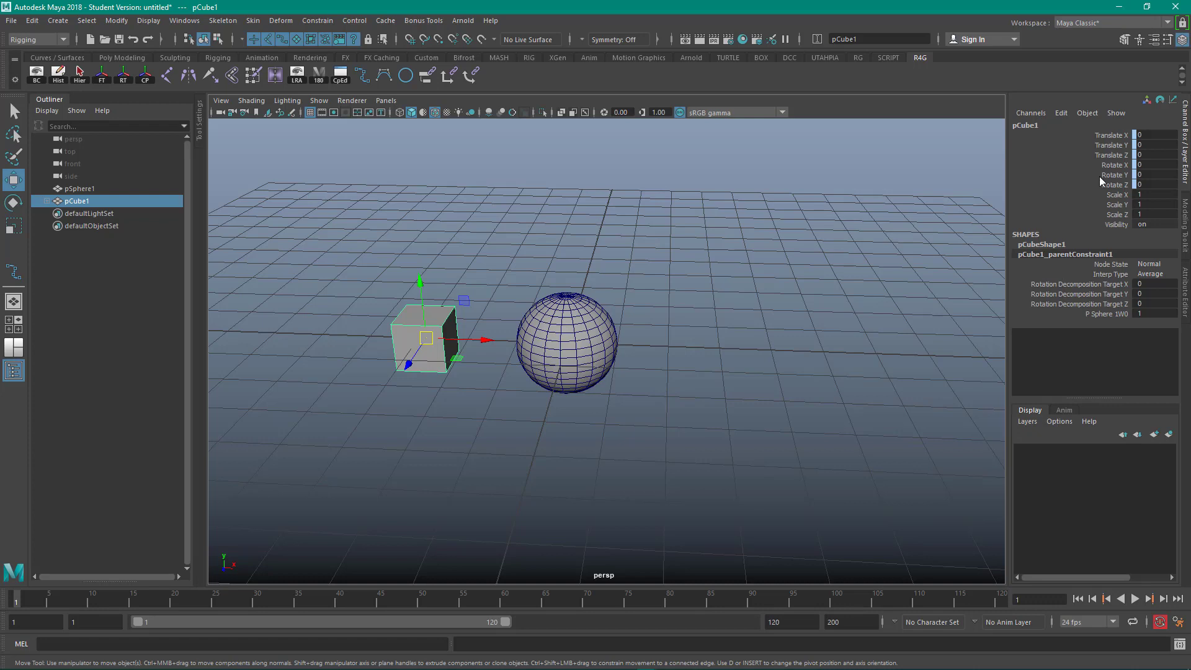
{"action": "left_click", "coordinate": [830, 273]}
Step: Rotate the sphere freely to about 34.6° in X, -44.8° in Y and -31.4° in Z, checking the constrained cube's channels between rotations
{"action": "left_click", "coordinate": [600, 375]}
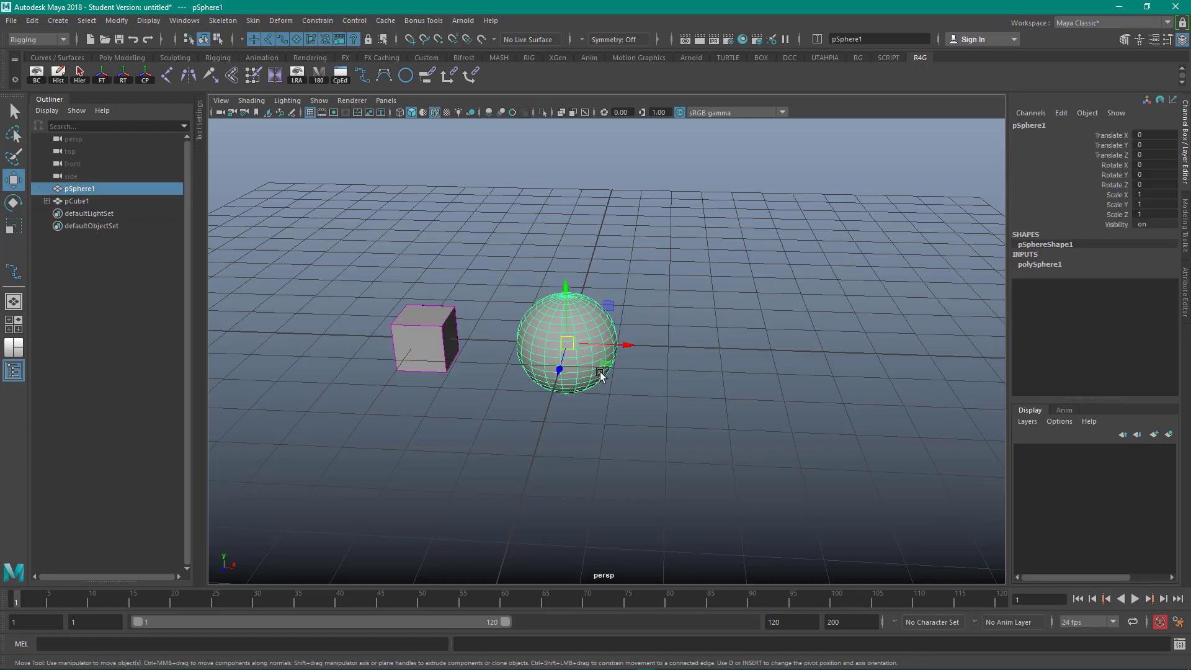
{"action": "key", "text": "e"}
{"action": "left_click_drag", "start_coordinate": [599, 376], "coordinate": [528, 351]}
{"action": "left_click", "coordinate": [464, 273]}
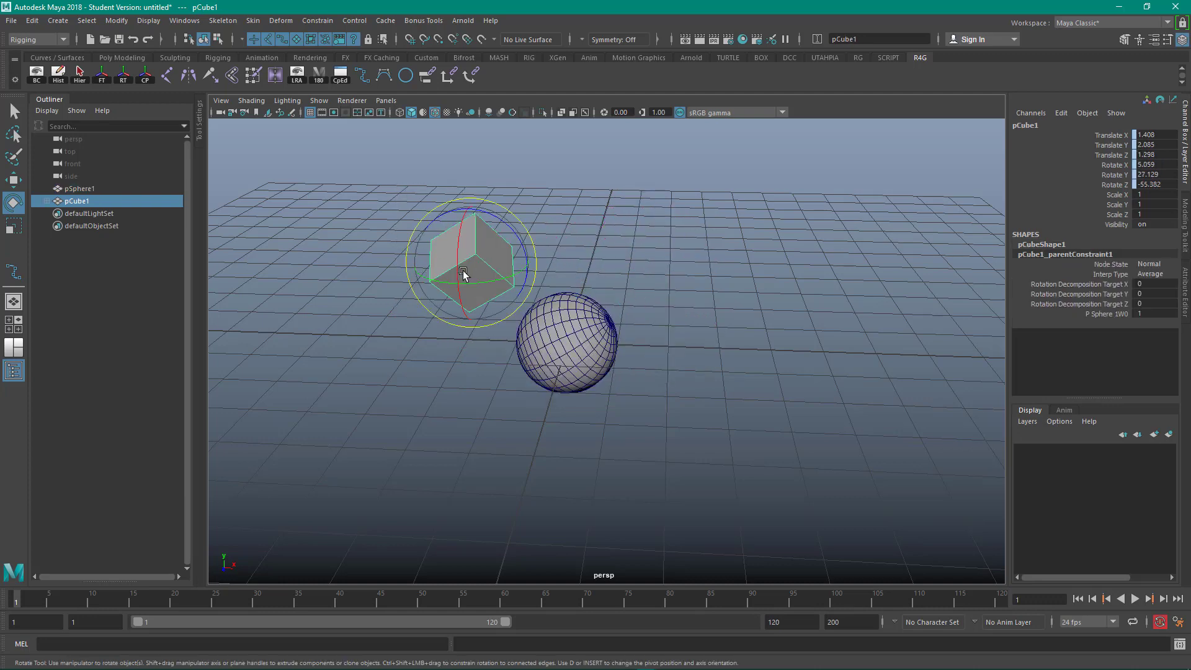
{"action": "left_click", "coordinate": [588, 316]}
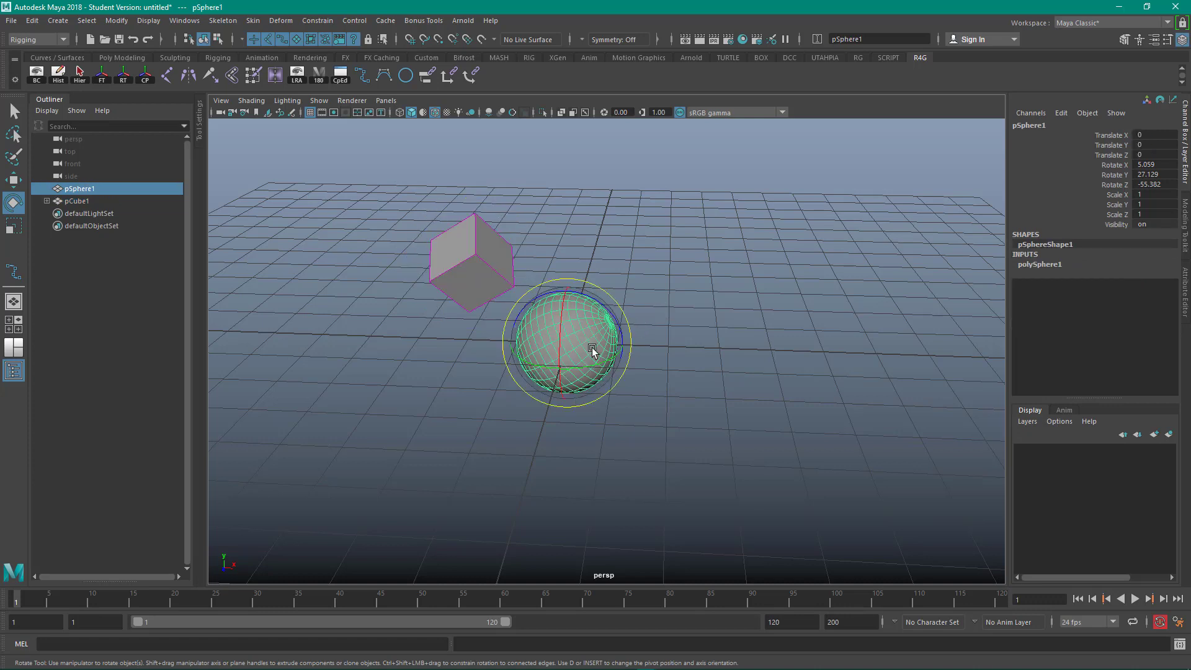
{"action": "left_click_drag", "start_coordinate": [590, 314], "coordinate": [559, 319]}
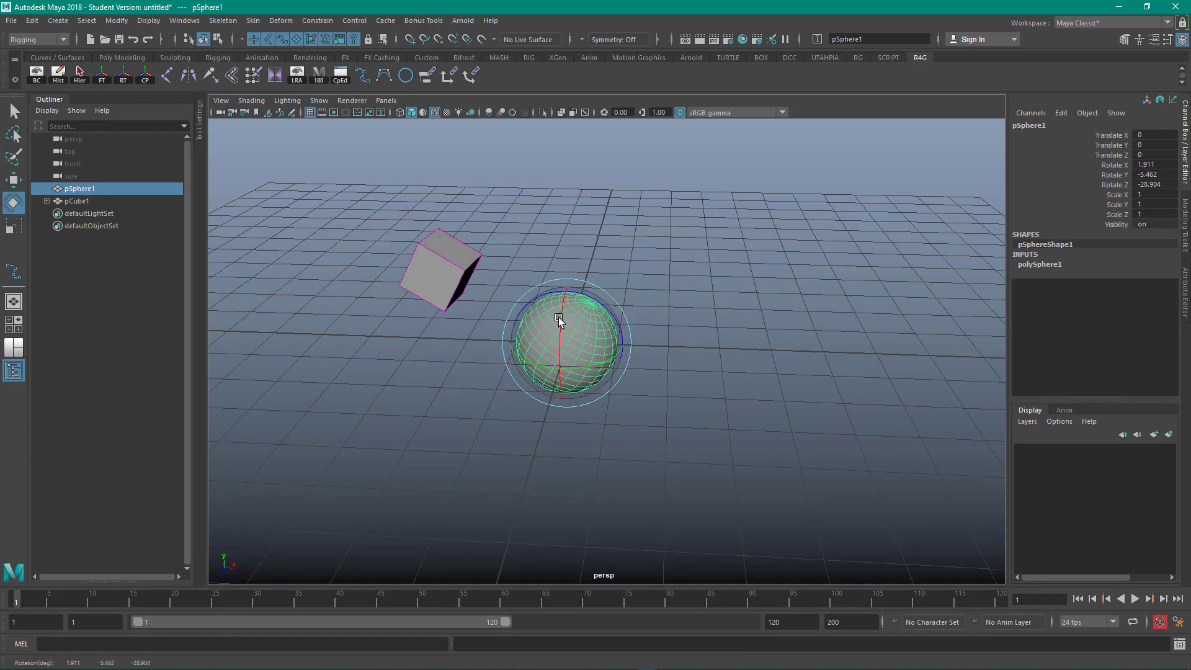
{"action": "left_click", "coordinate": [458, 279]}
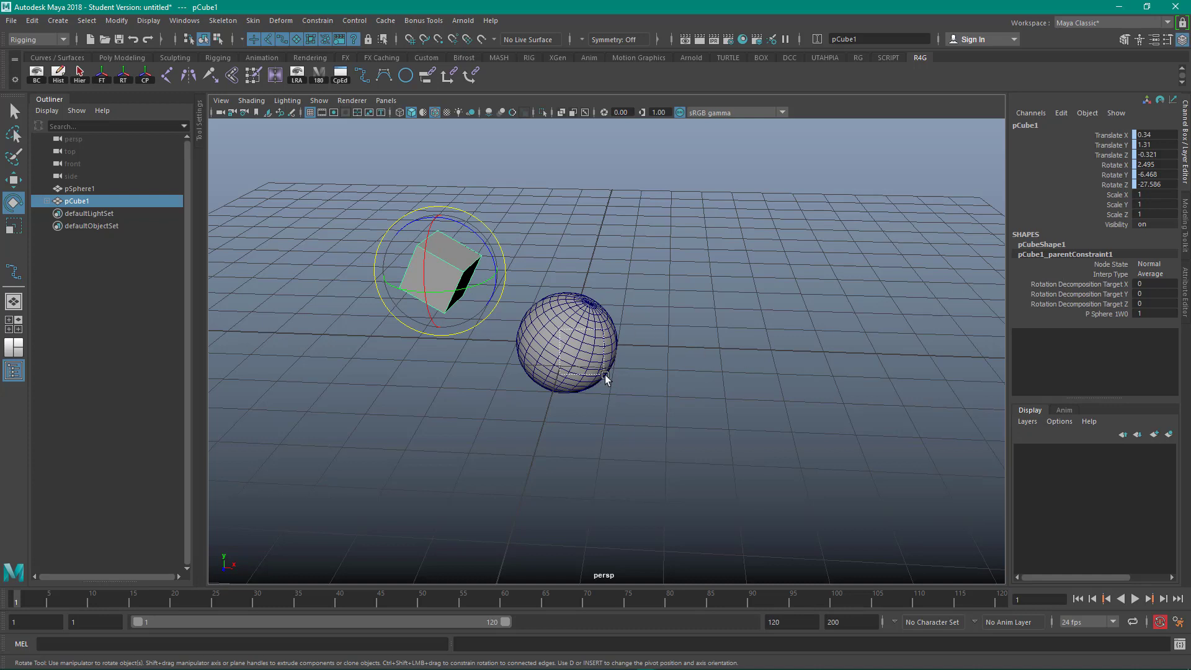
{"action": "left_click", "coordinate": [585, 352]}
{"action": "left_click_drag", "start_coordinate": [585, 352], "coordinate": [511, 358]}
{"action": "key", "text": "ctrl+z"}
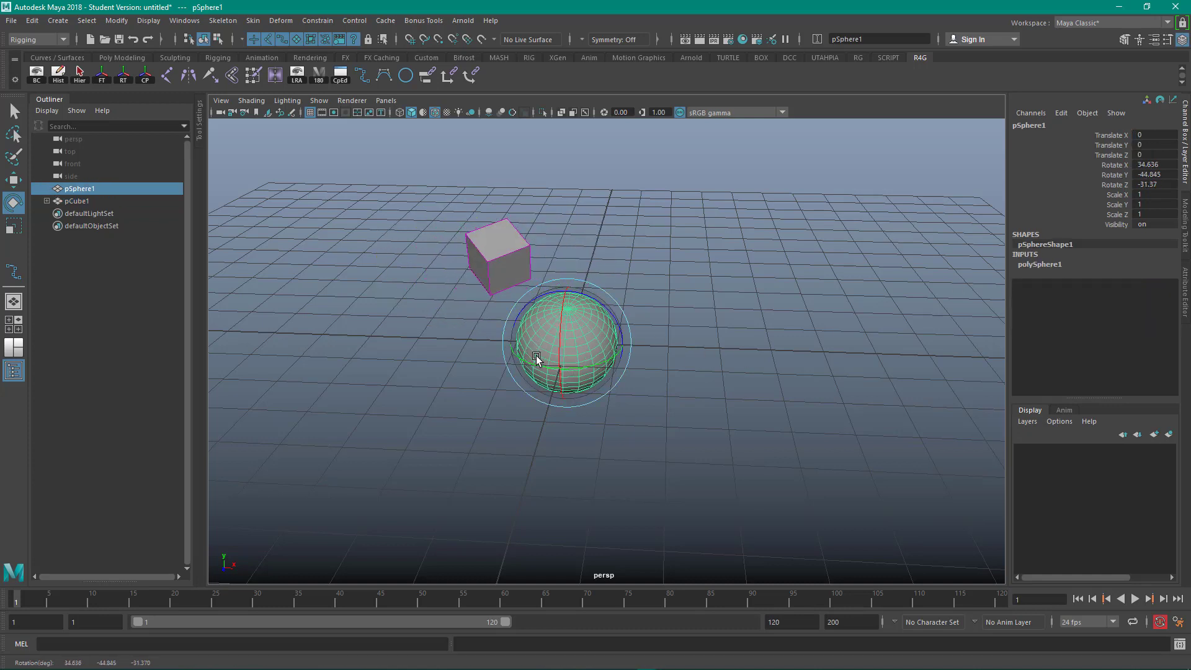
{"action": "left_click", "coordinate": [689, 287]}
{"action": "left_click", "coordinate": [611, 351]}
Step: Expand the cube's hierarchy, inspect the attributes of its parent constraint node, and clear the selection
{"action": "left_click", "coordinate": [47, 201]}
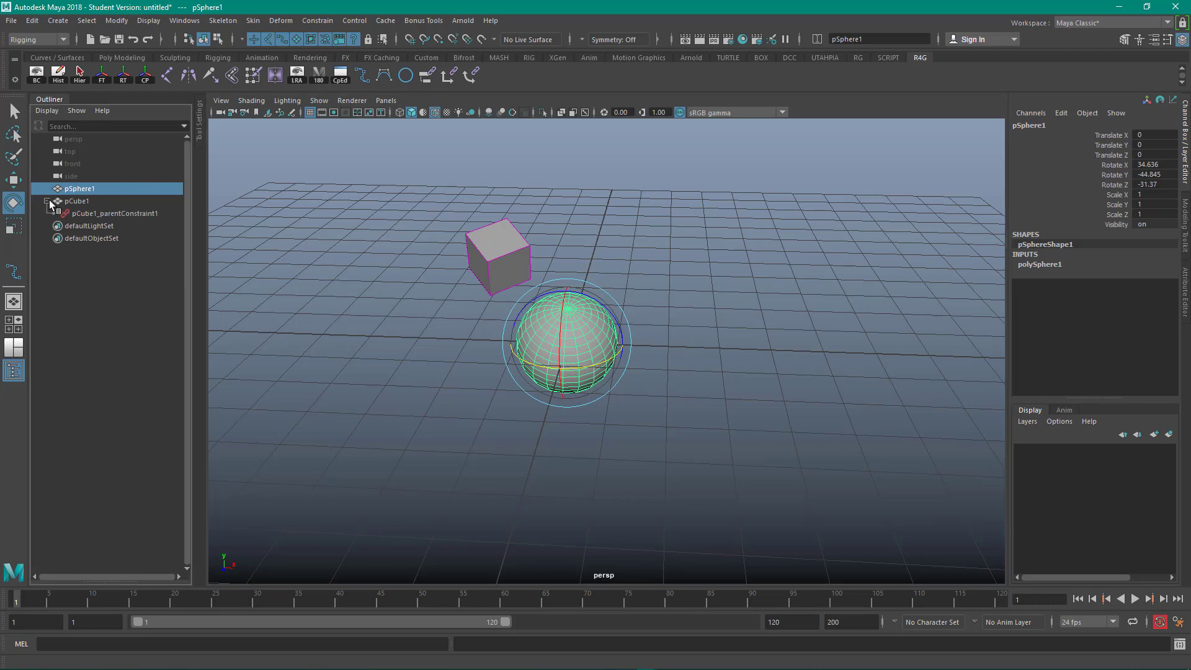
{"action": "left_click", "coordinate": [96, 213]}
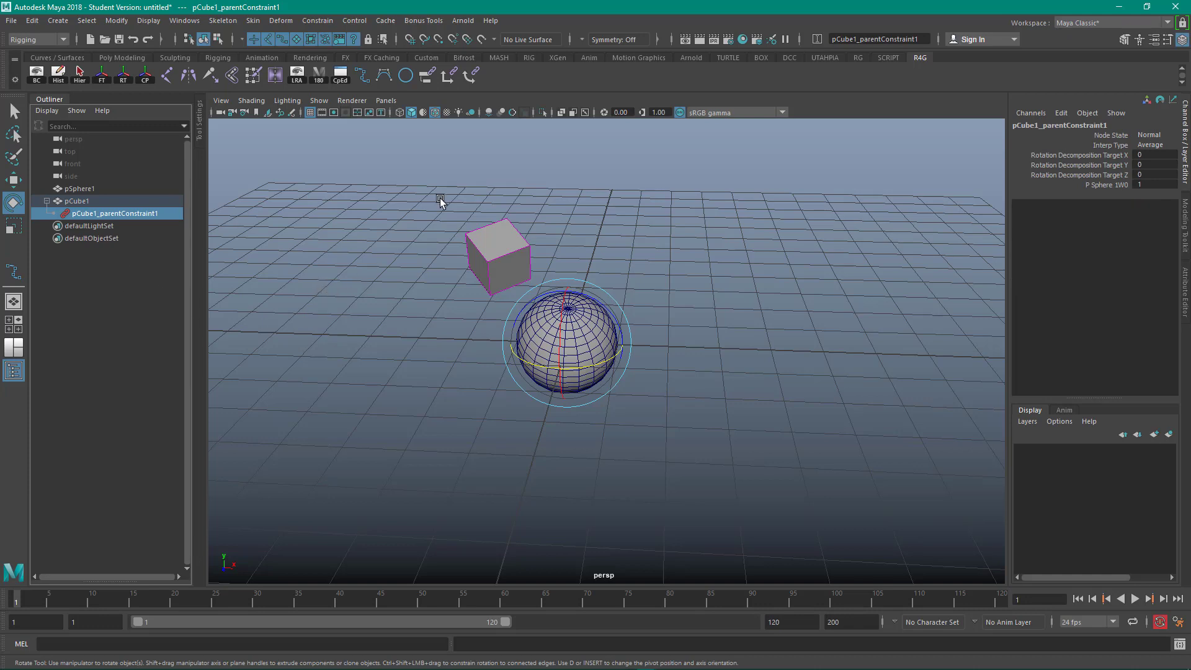
{"action": "left_click", "coordinate": [485, 173]}
{"action": "left_click", "coordinate": [497, 249]}
{"action": "left_click", "coordinate": [178, 330]}
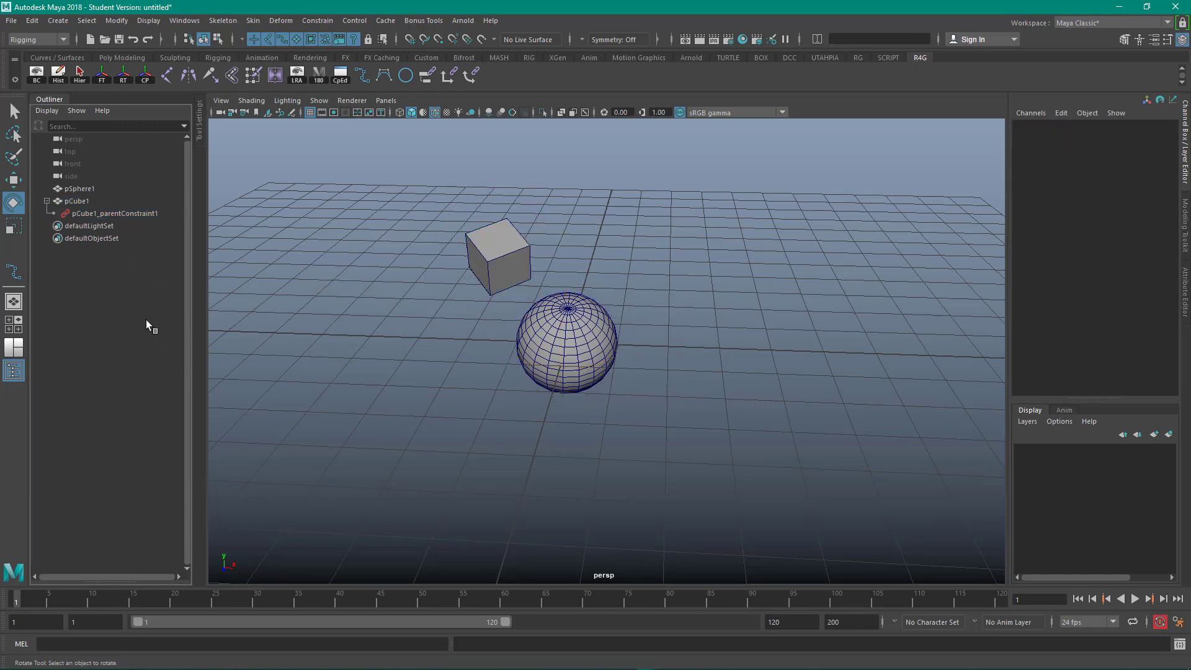
Step: Delete the cube's parent constraint node, and compare the transform values of the cube and the sphere
{"action": "left_click", "coordinate": [111, 214]}
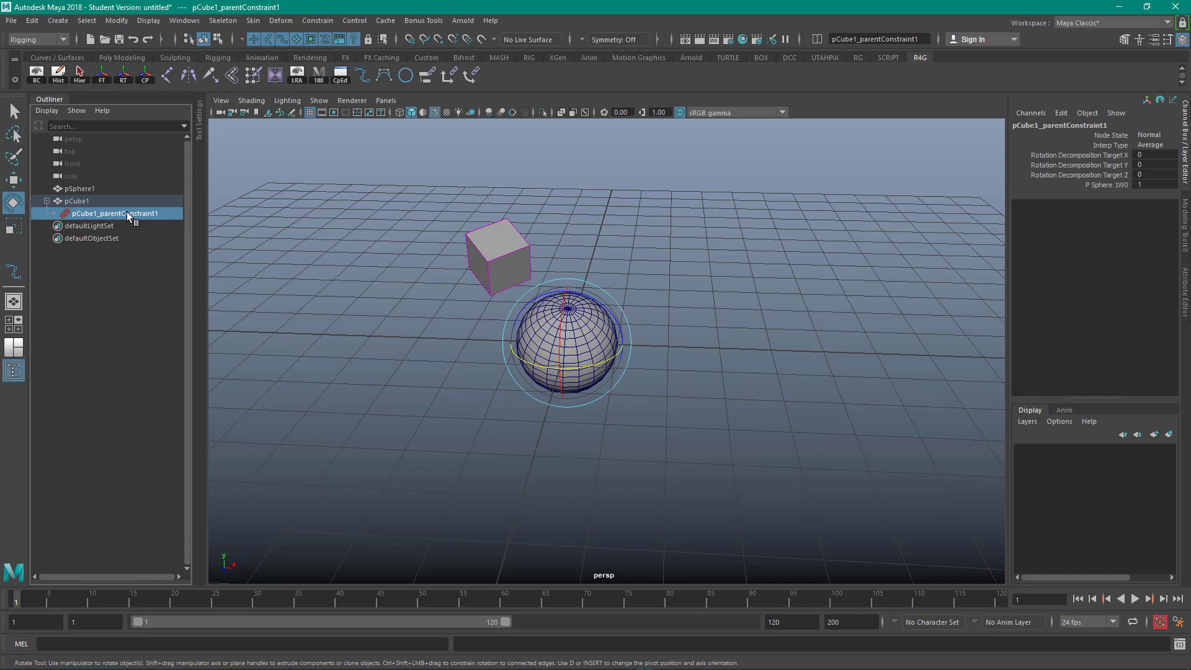
{"action": "key", "text": "Delete"}
{"action": "left_click", "coordinate": [497, 254]}
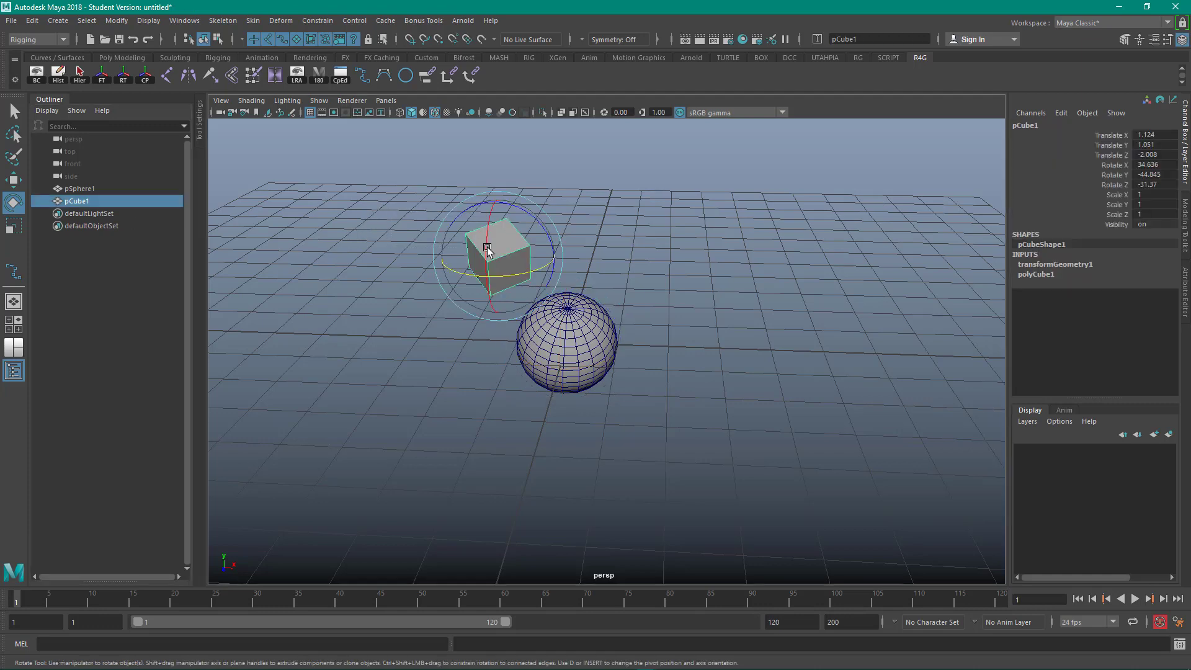
{"action": "left_click", "coordinate": [565, 374]}
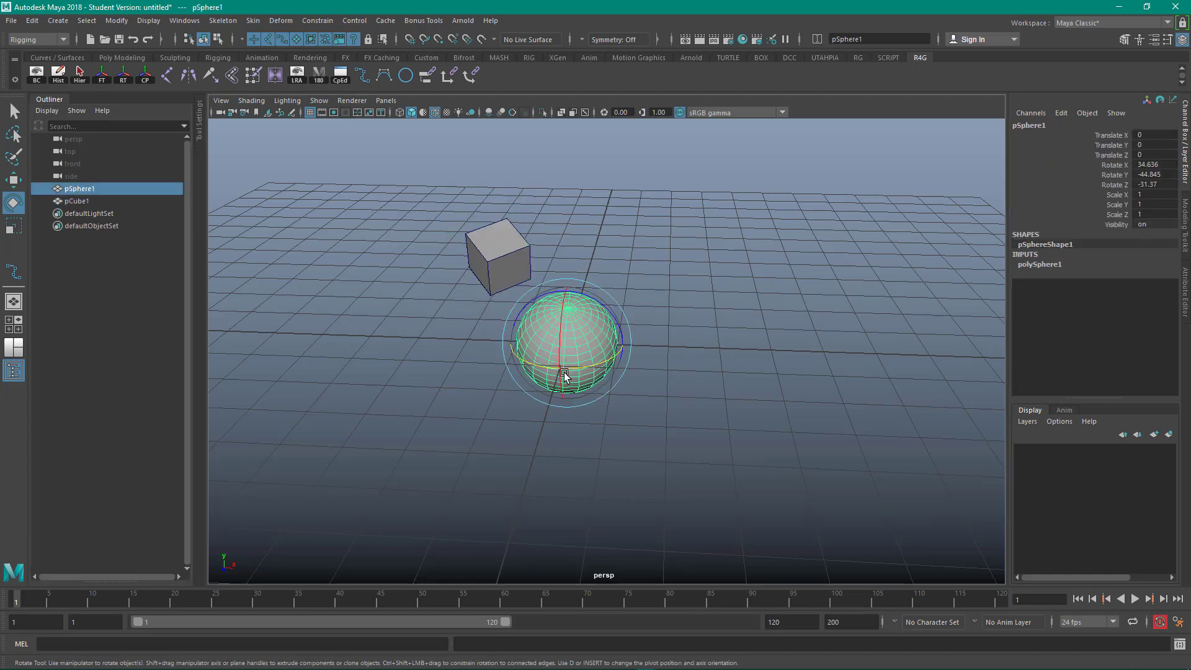
{"action": "left_click", "coordinate": [503, 262]}
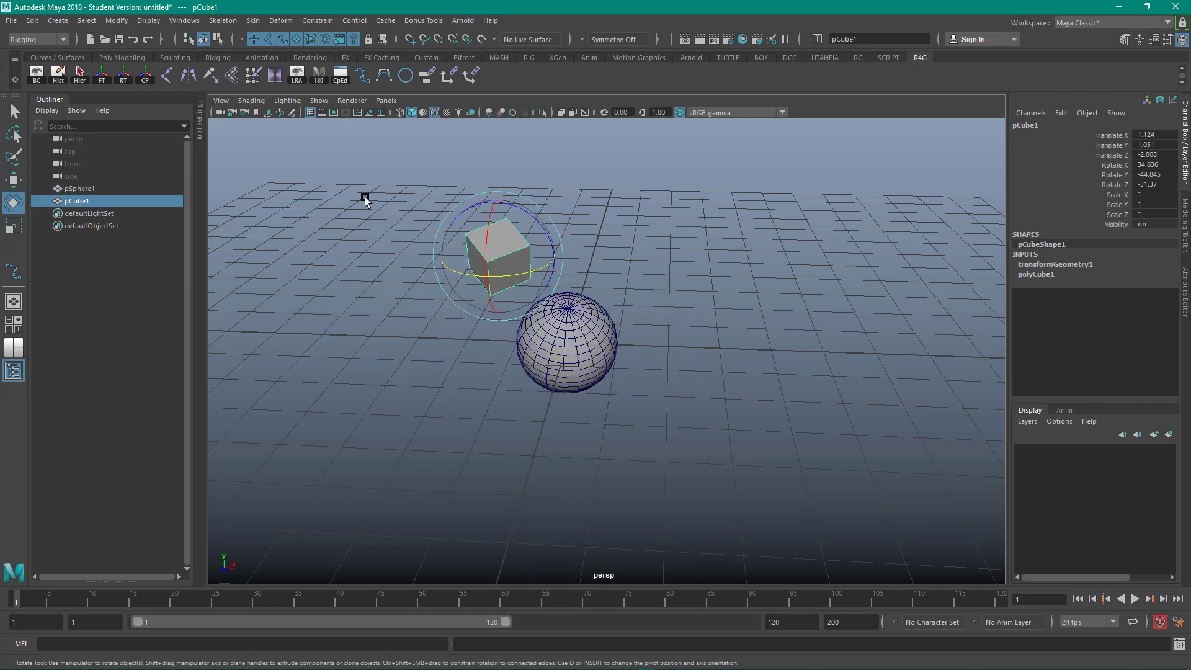
Step: Reset the transforms of the cube and the sphere so all translations and rotations are 0, and deselect them
{"action": "left_click", "coordinate": [123, 76]}
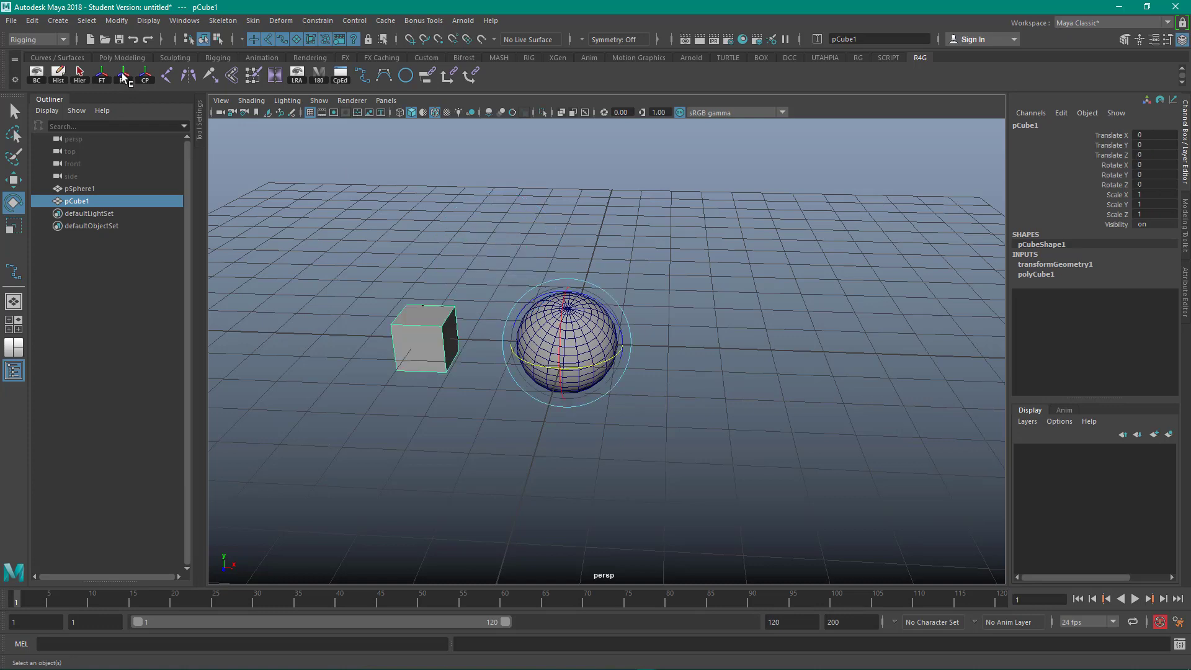
{"action": "left_click", "coordinate": [518, 221]}
{"action": "left_click_drag", "start_coordinate": [517, 223], "coordinate": [569, 300]}
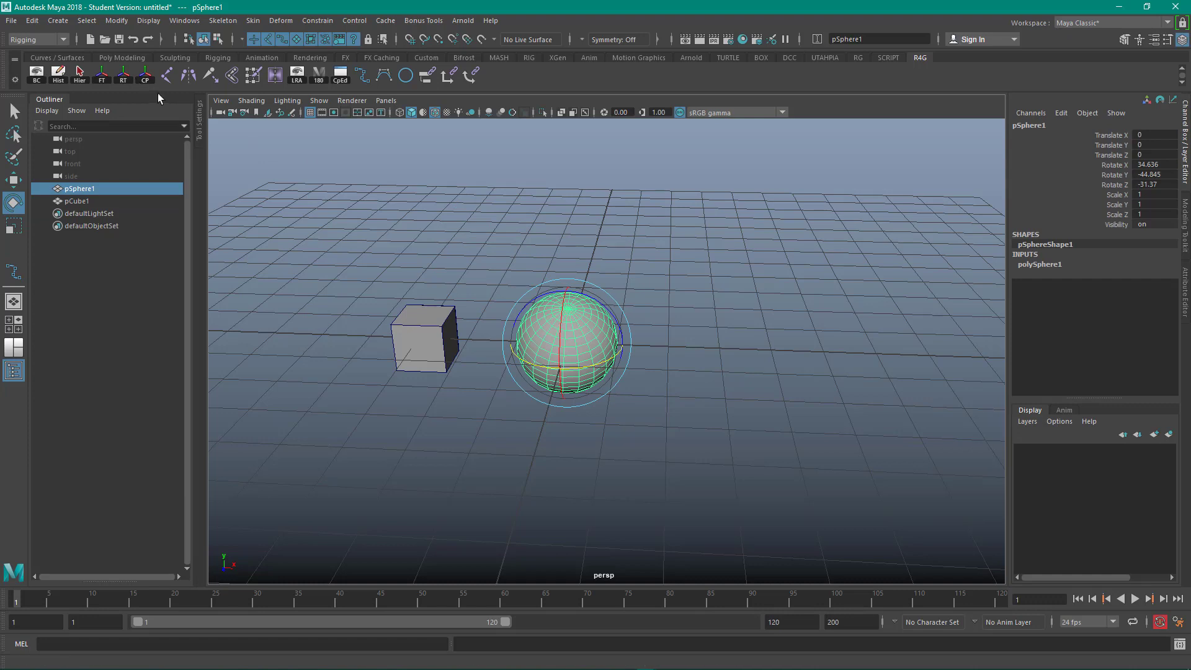
{"action": "left_click", "coordinate": [125, 77]}
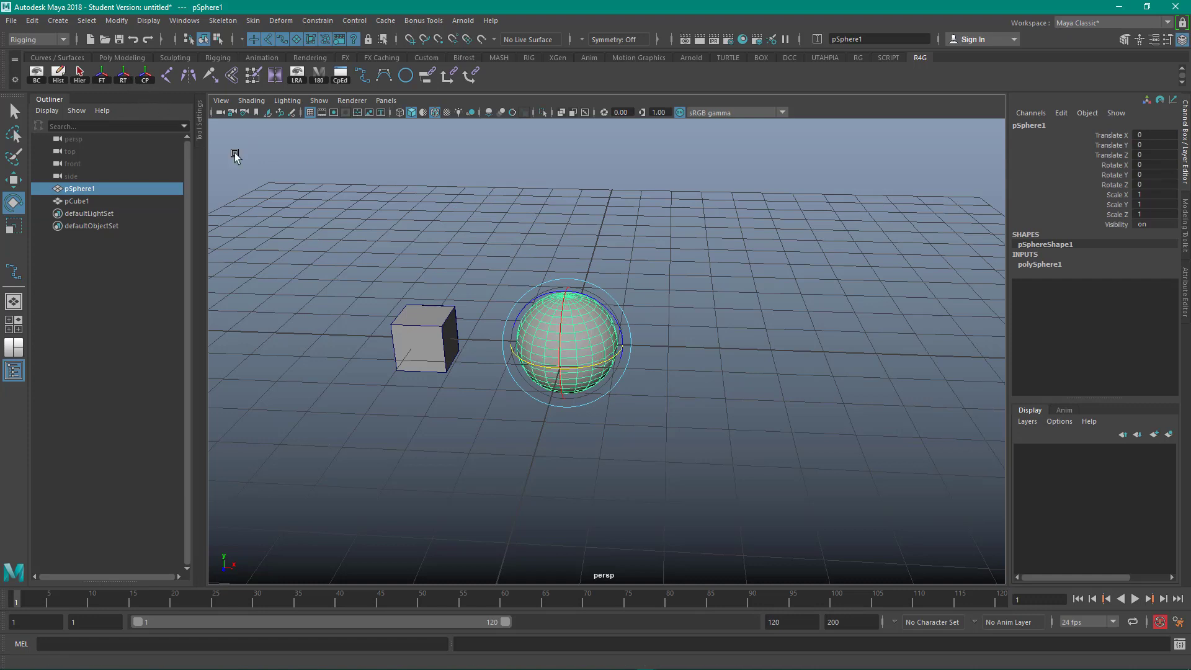
{"action": "left_click_drag", "start_coordinate": [364, 279], "coordinate": [435, 348]}
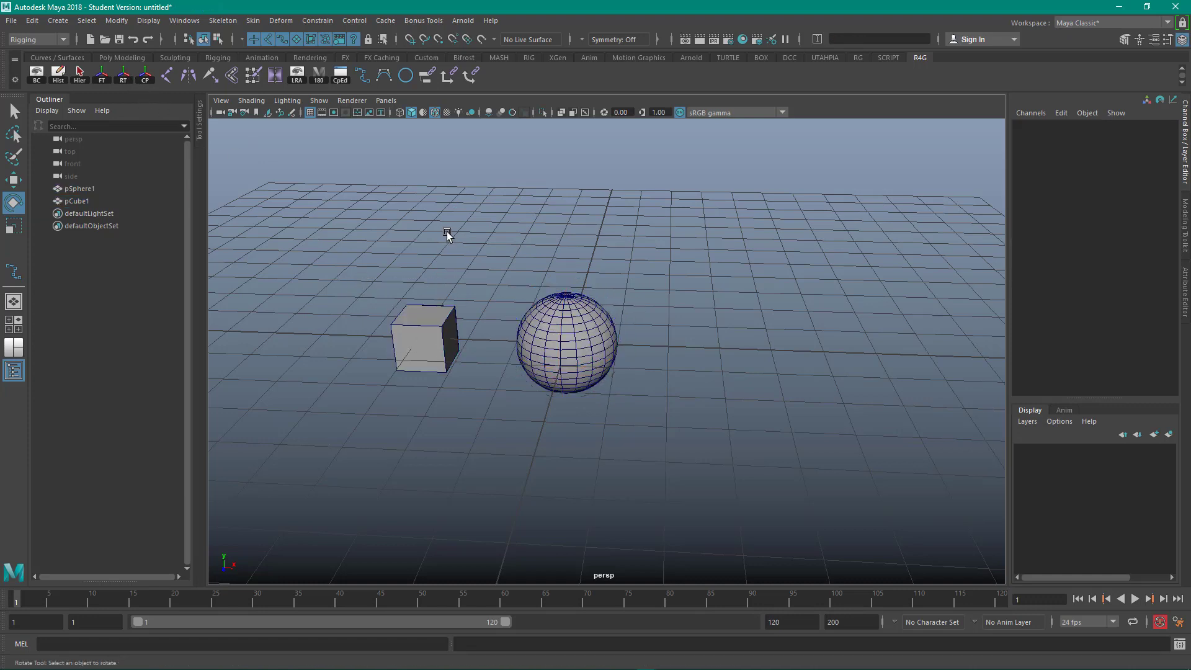
Step: Undo the transform resets of the cube and the sphere
{"action": "key", "text": "ctrl+z"}
{"action": "key", "text": "ctrl+z"}
{"action": "key", "text": "ctrl+z"}
{"action": "key", "text": "ctrl+z"}
{"action": "key", "text": "ctrl+z"}
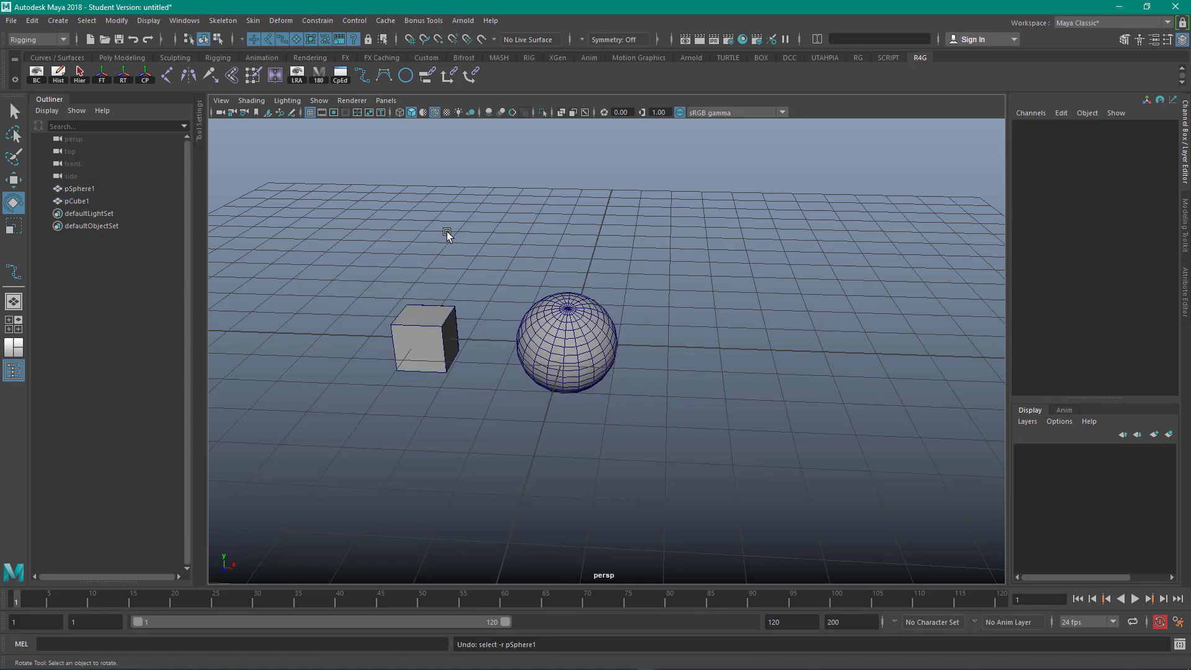
{"action": "key", "text": "ctrl+z"}
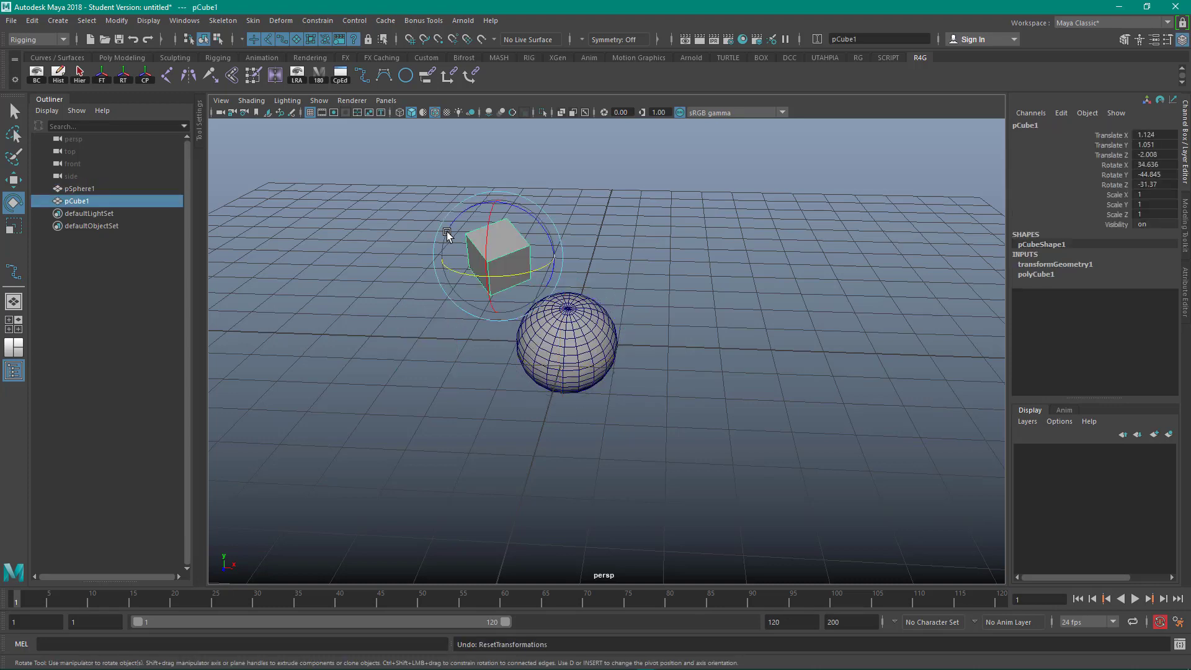
Step: Freeze the transformations of the cube and the sphere one after the other
{"action": "left_click", "coordinate": [780, 273]}
{"action": "left_click_drag", "start_coordinate": [381, 174], "coordinate": [491, 257]}
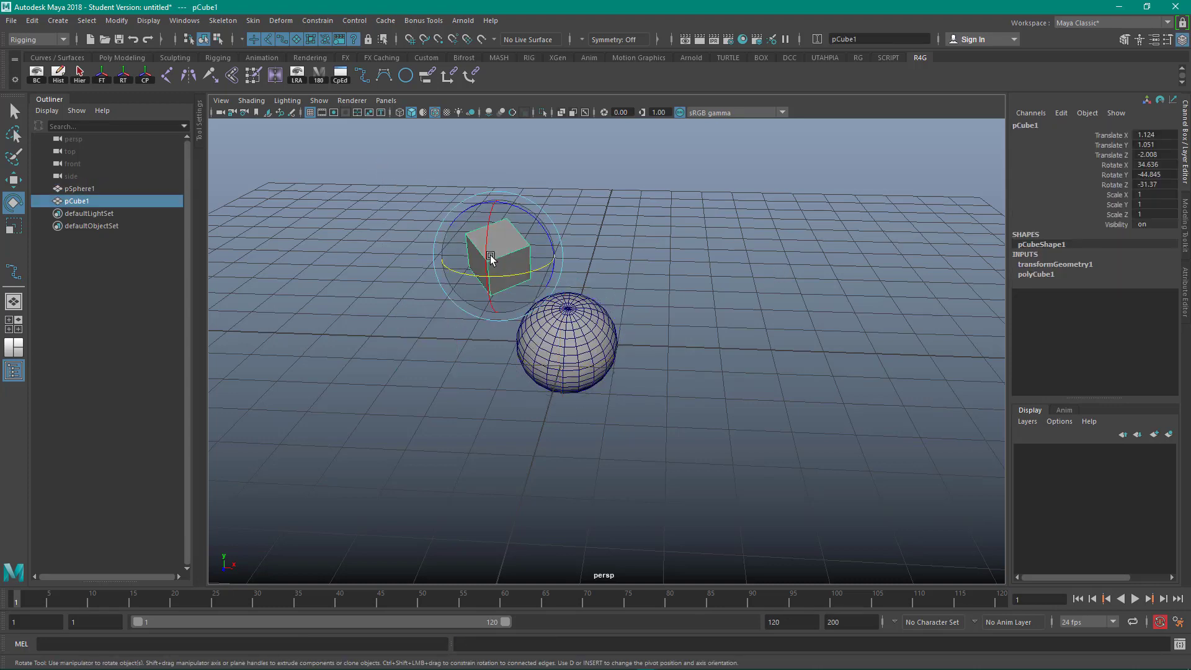
{"action": "left_click", "coordinate": [102, 76]}
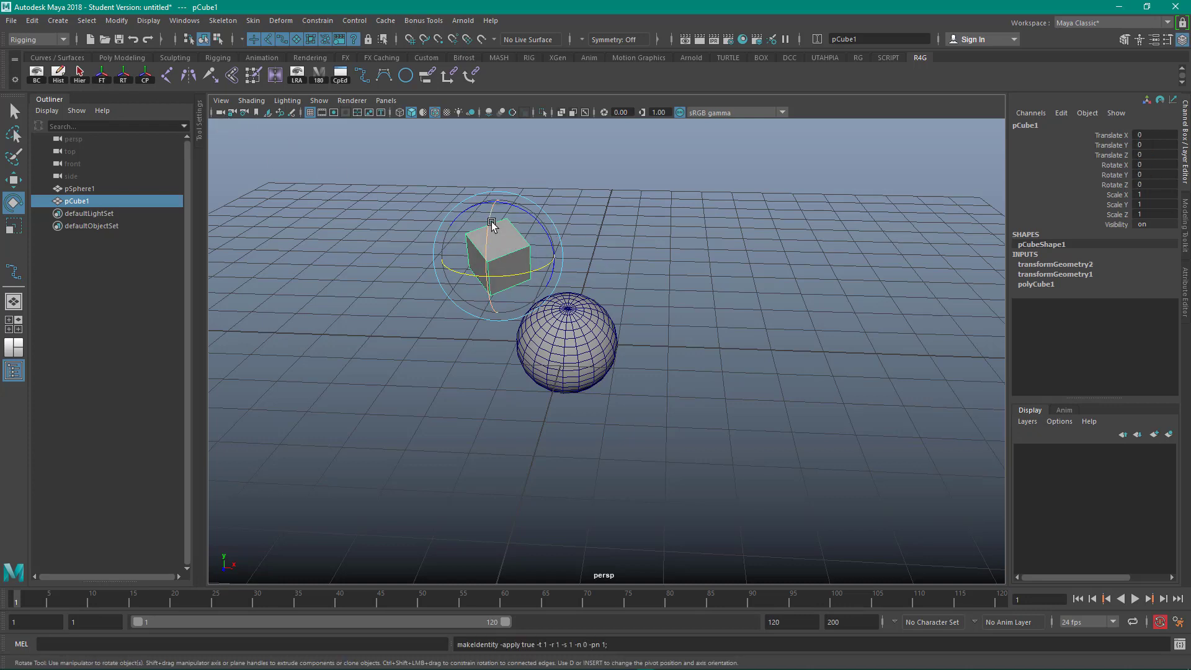
{"action": "left_click", "coordinate": [570, 361]}
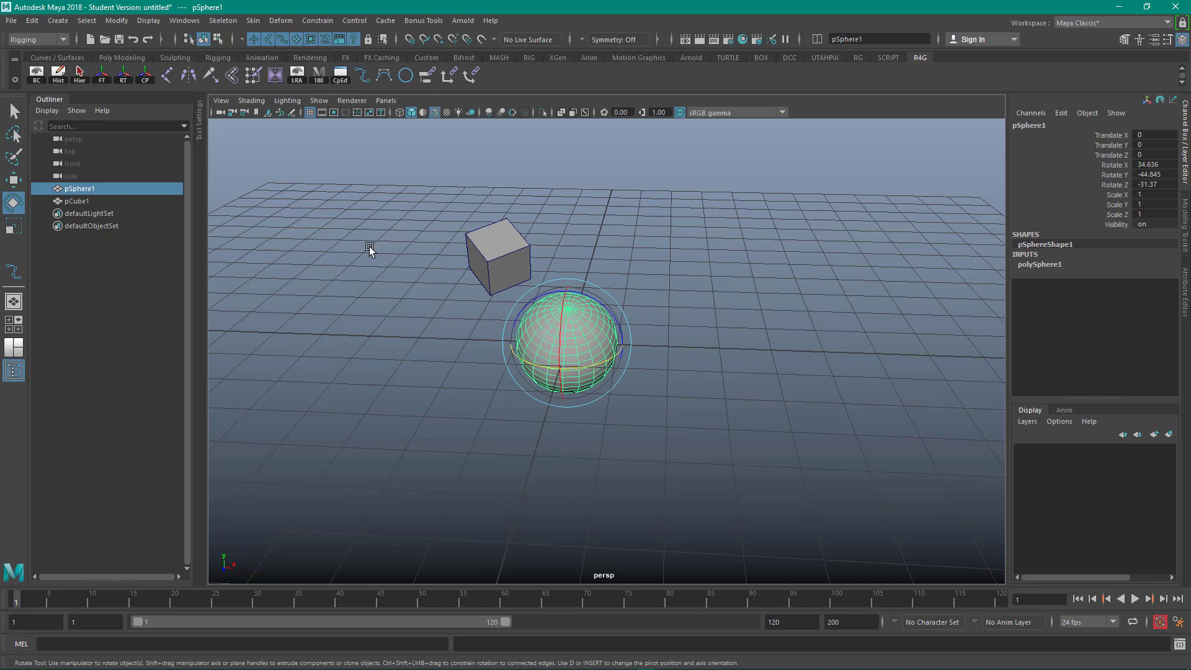
{"action": "left_click", "coordinate": [103, 76]}
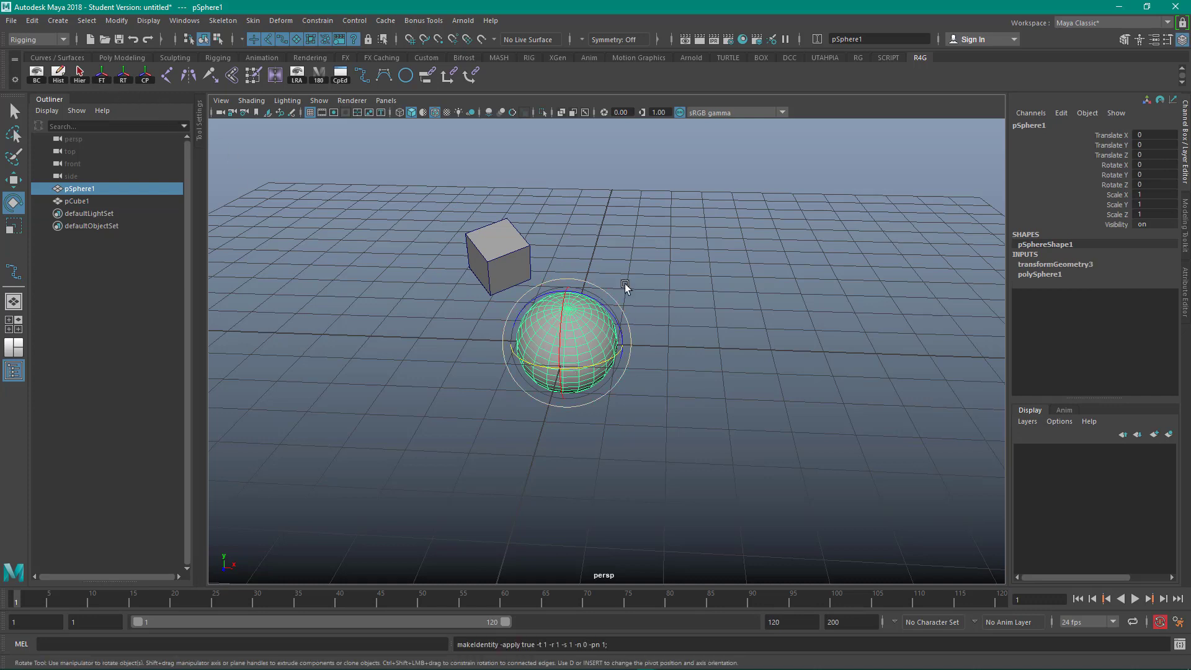
Step: Compare the transform channels of the frozen cube and sphere by selecting each in turn
{"action": "left_click", "coordinate": [624, 256]}
{"action": "left_click", "coordinate": [516, 266]}
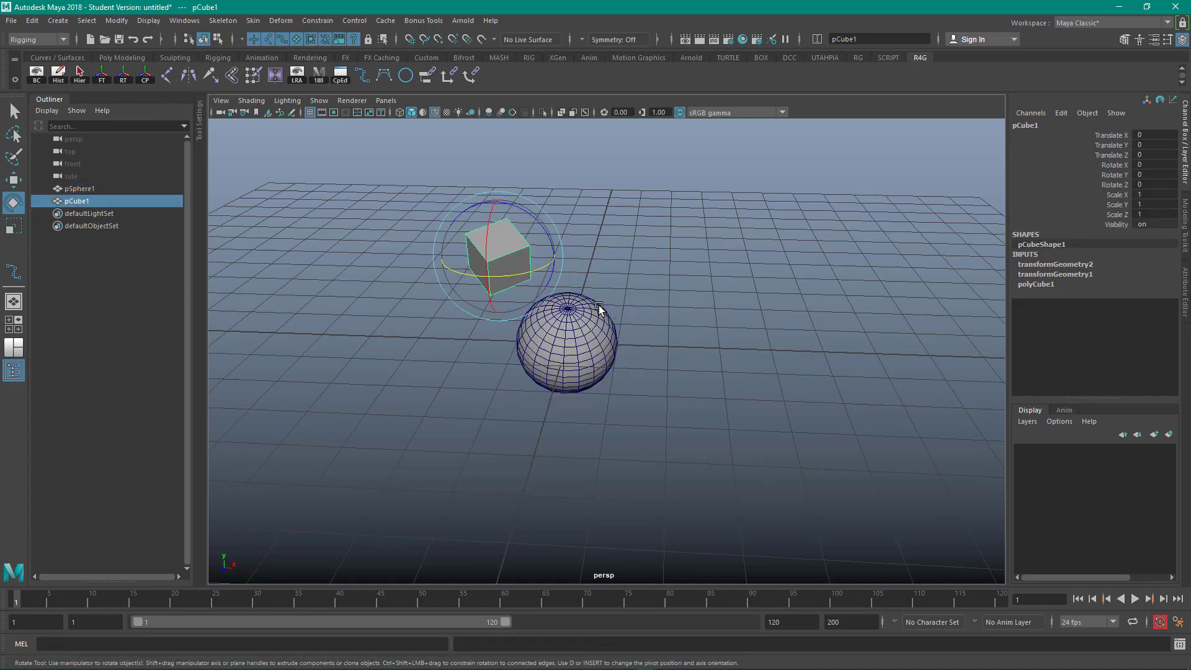
{"action": "left_click", "coordinate": [611, 323]}
{"action": "left_click", "coordinate": [528, 272]}
{"action": "left_click", "coordinate": [662, 318]}
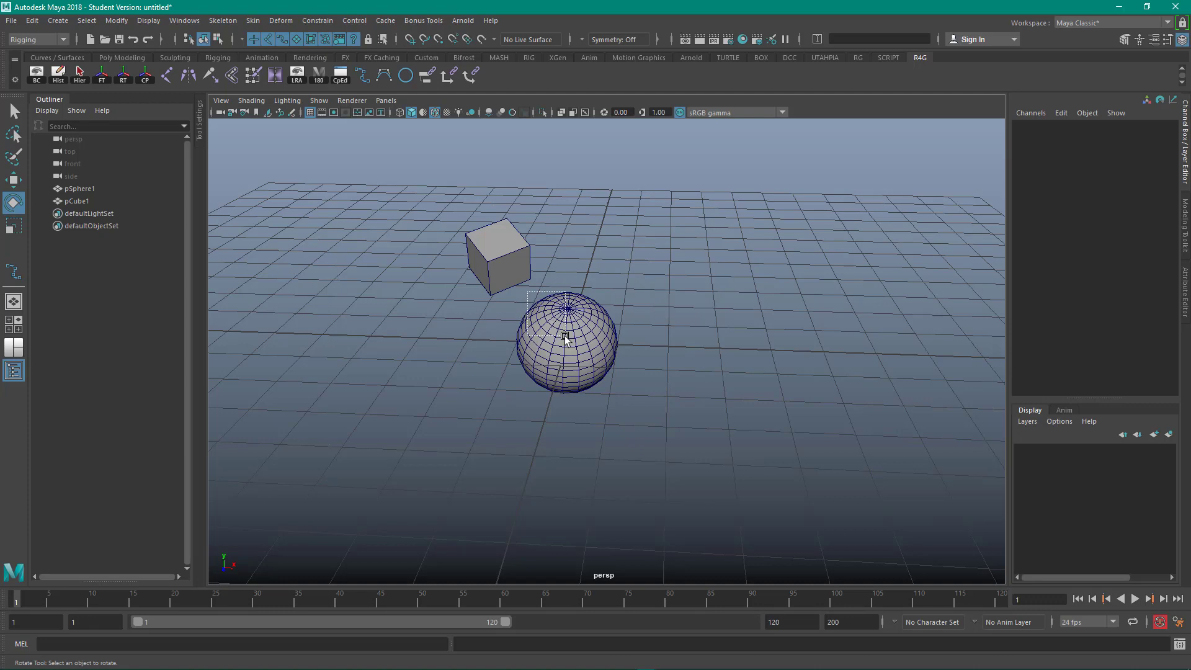
{"action": "left_click", "coordinate": [531, 314]}
{"action": "left_click", "coordinate": [487, 255]}
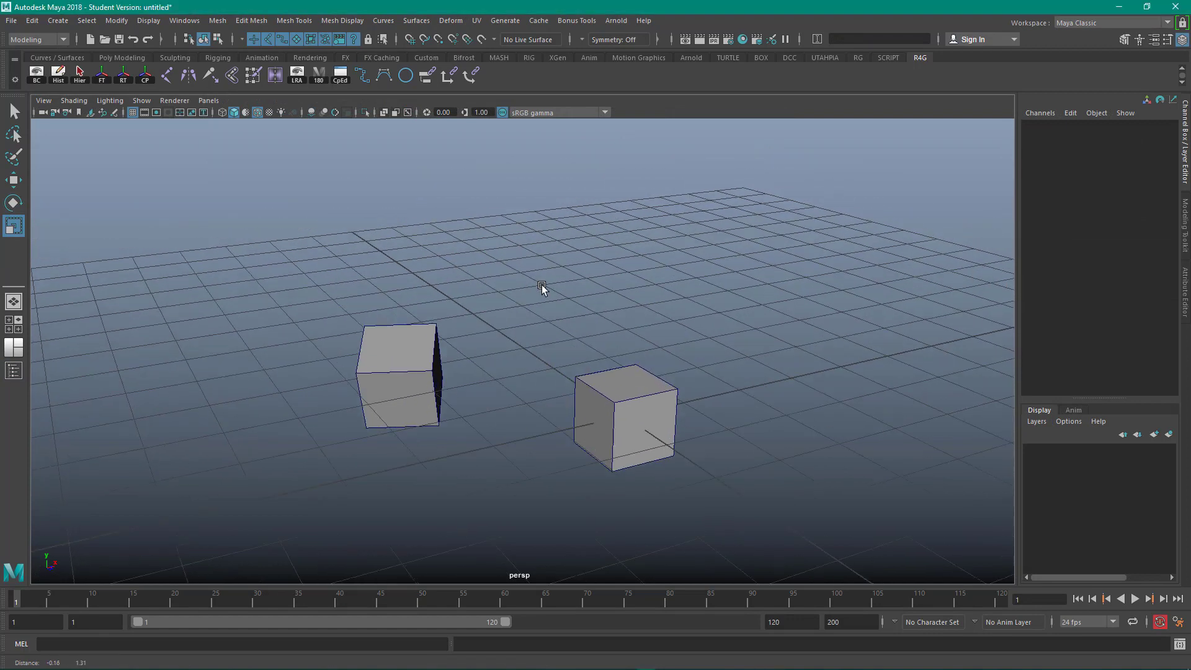
Step: Open the Point Constraint options and place the dialog away from the two cubes in the viewport
{"action": "left_click_drag", "start_coordinate": [492, 219], "coordinate": [496, 251], "text": "alt"}
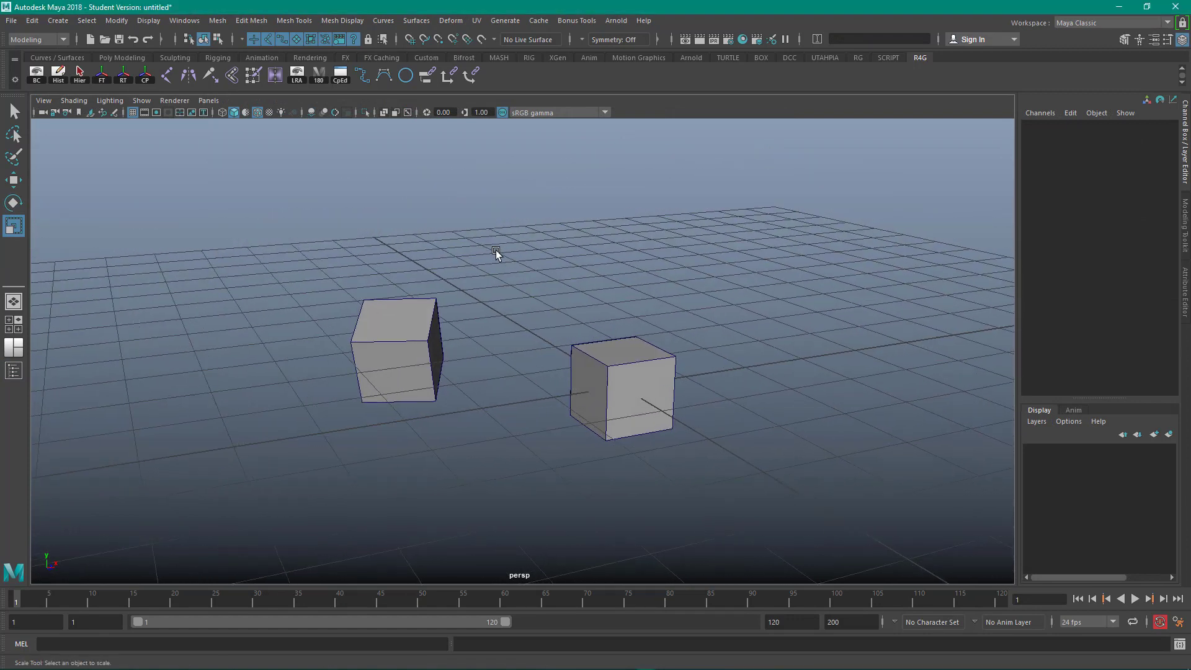
{"action": "left_click", "coordinate": [450, 78]}
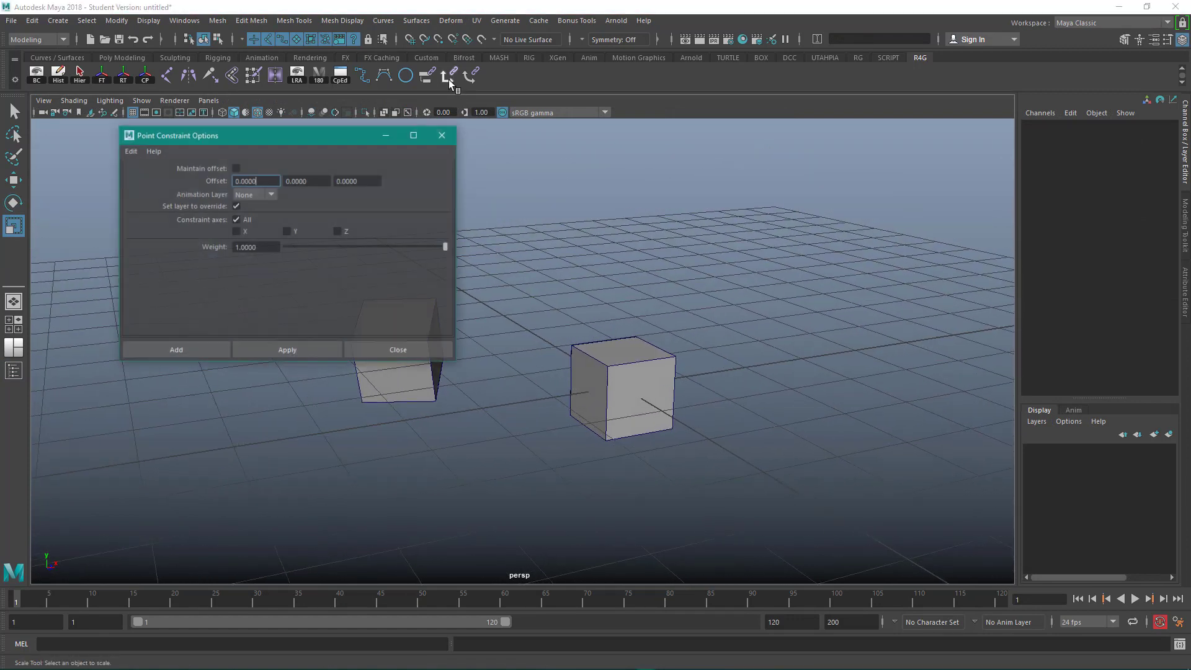
{"action": "left_click_drag", "start_coordinate": [327, 131], "coordinate": [252, 129]}
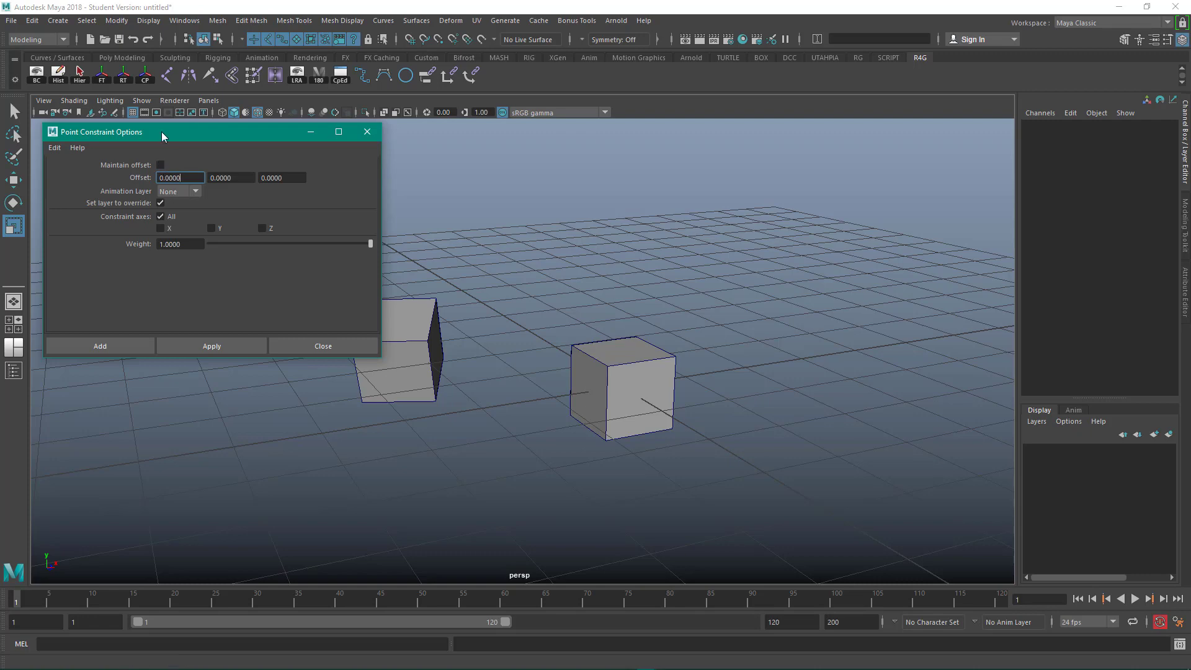
{"action": "left_click_drag", "start_coordinate": [165, 128], "coordinate": [161, 123]}
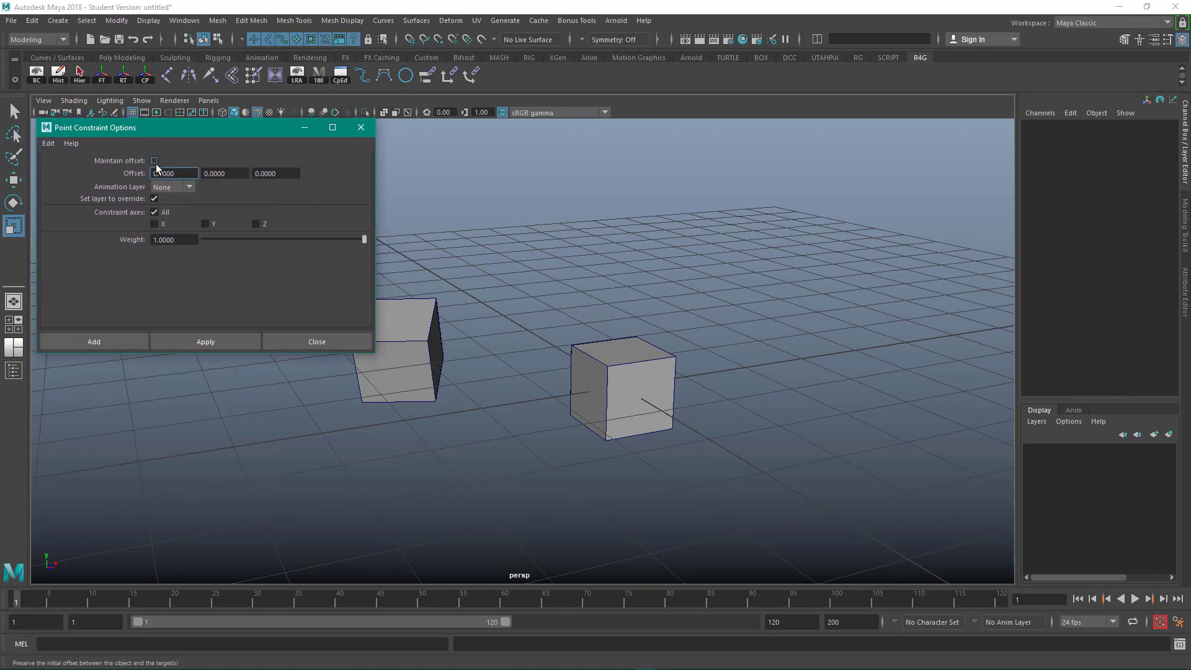
Step: Point-constrain the unrotated cube to the rotated, larger cube on all axes with zero offset and Maintain offset off
{"action": "middle_click_drag", "start_coordinate": [394, 394], "coordinate": [537, 435], "text": "alt"}
{"action": "left_click", "coordinate": [483, 367]}
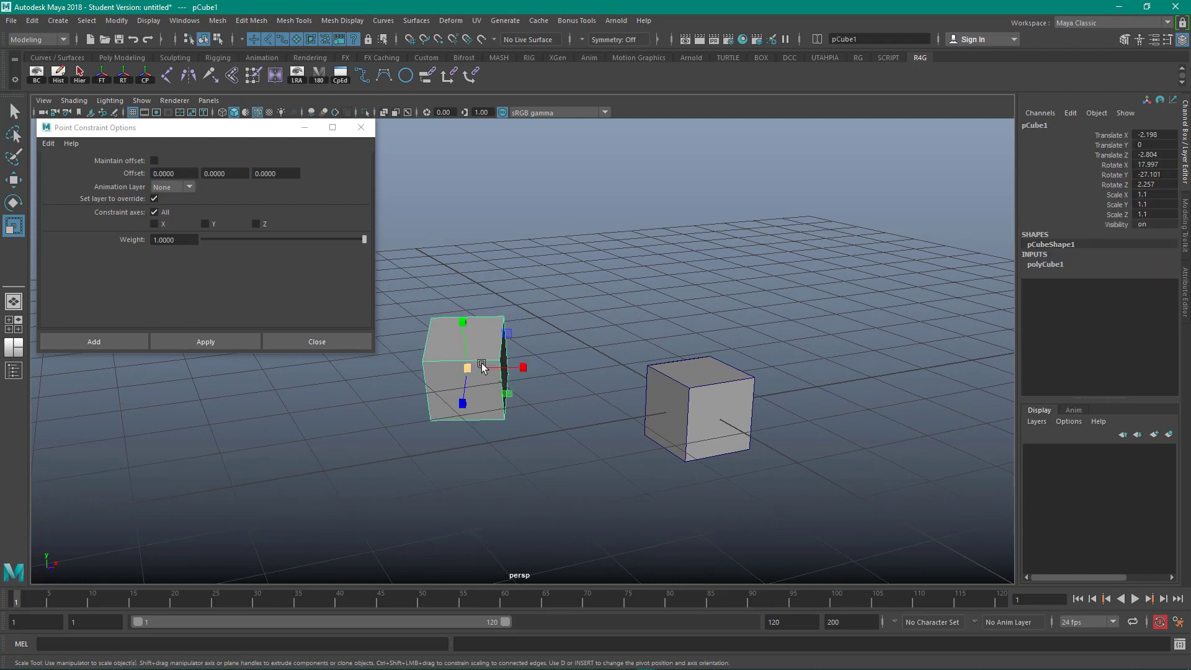
{"action": "key", "text": "w"}
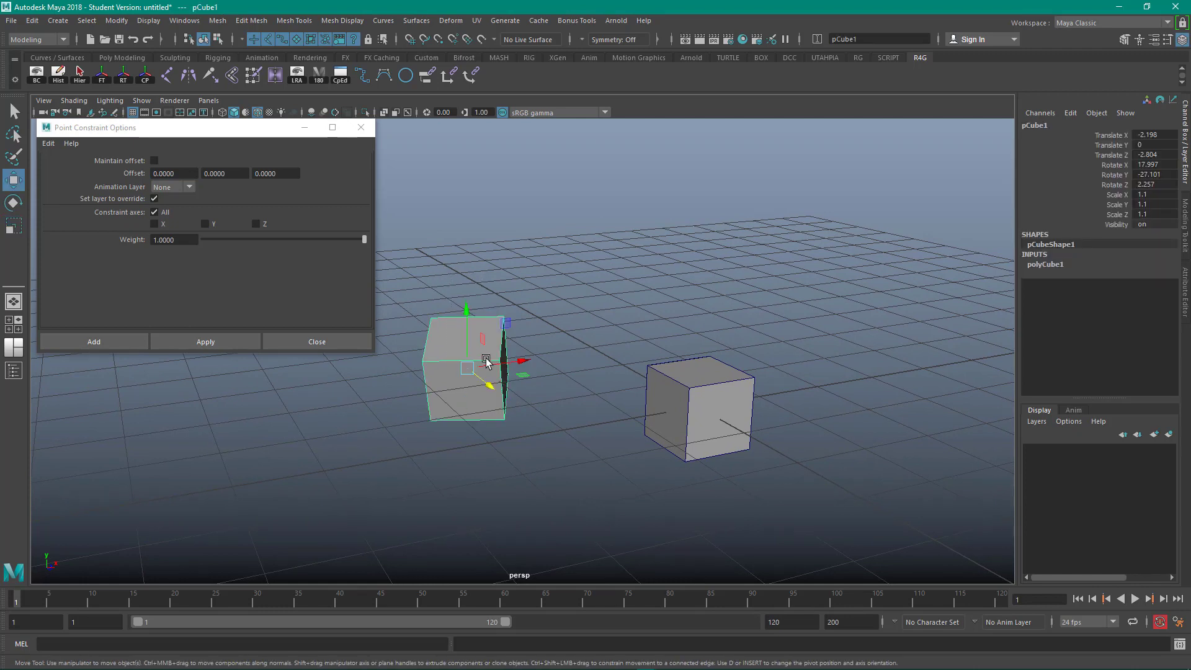
{"action": "left_click_drag", "start_coordinate": [623, 341], "coordinate": [672, 419]}
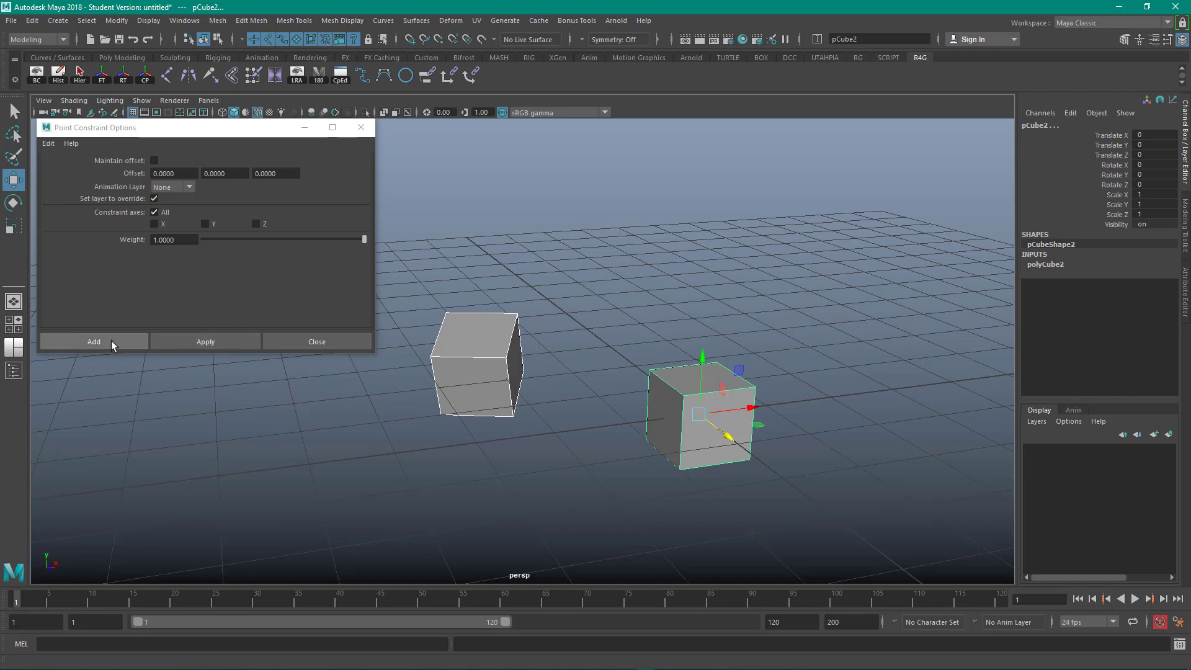
{"action": "left_click", "coordinate": [197, 341]}
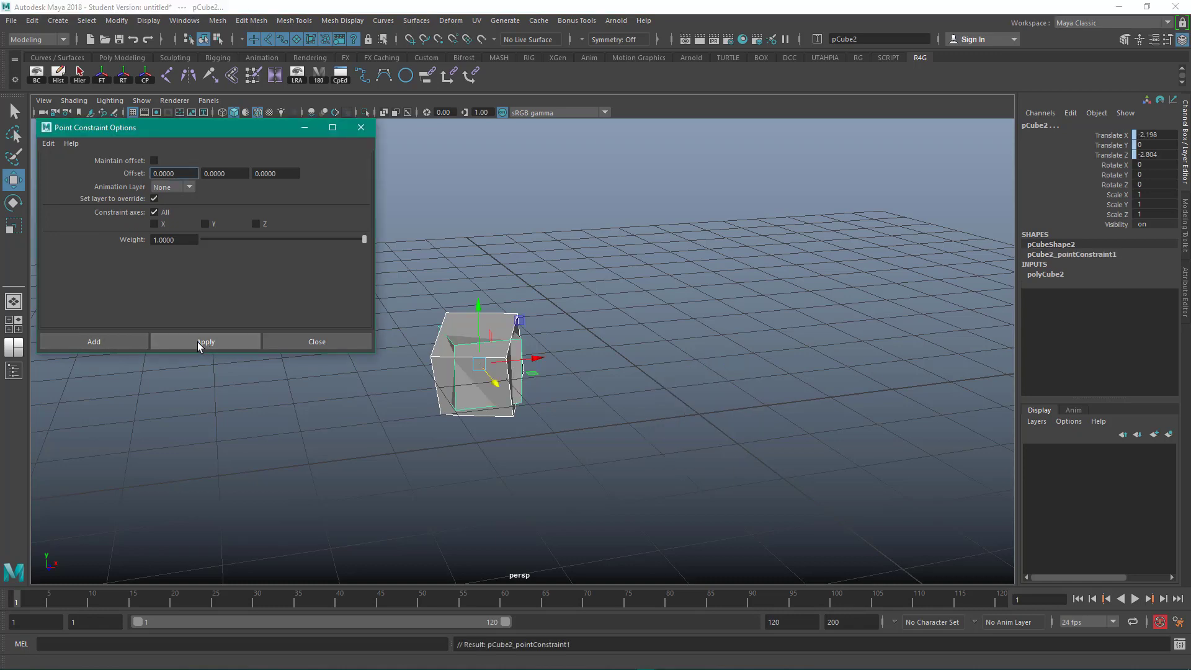
Step: Compare the channels of the point-constrained cube and its driver cube, and close the Point Constraint options
{"action": "left_click", "coordinate": [732, 314]}
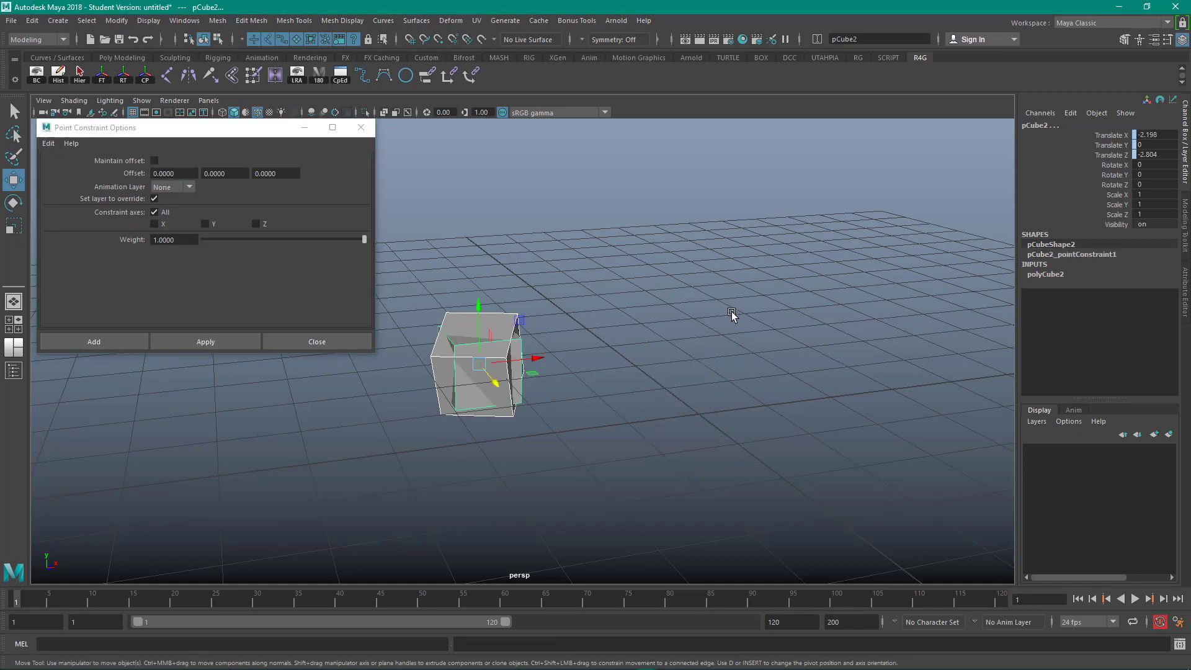
{"action": "left_click", "coordinate": [474, 345]}
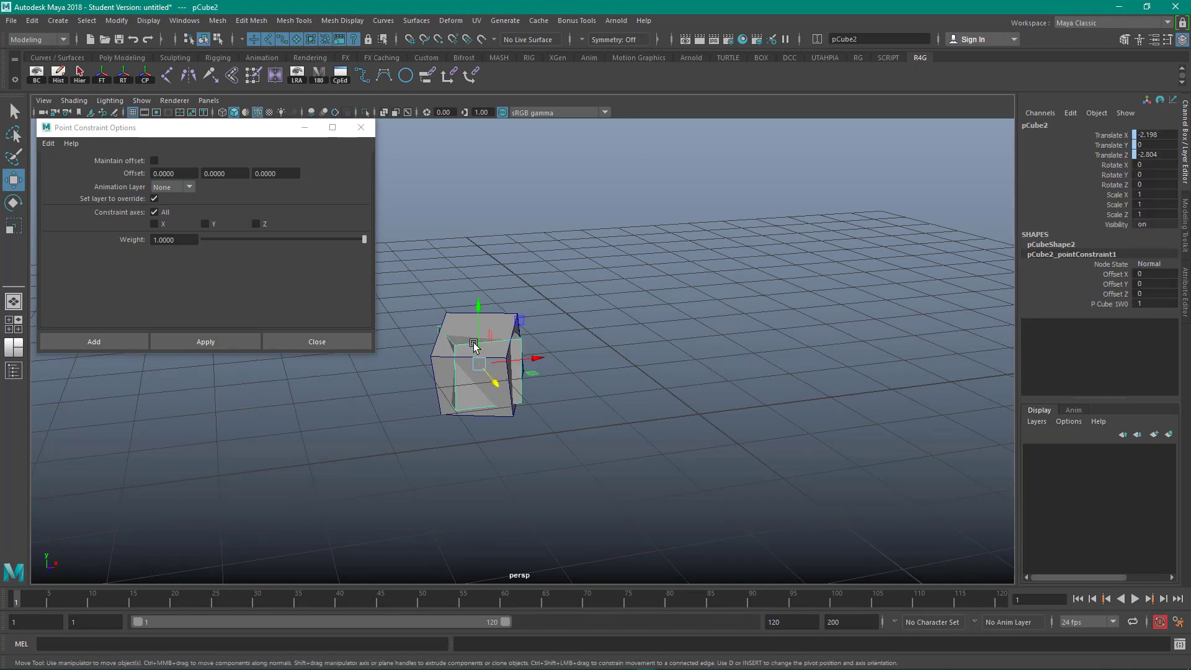
{"action": "left_click", "coordinate": [598, 346]}
{"action": "left_click", "coordinate": [480, 315]}
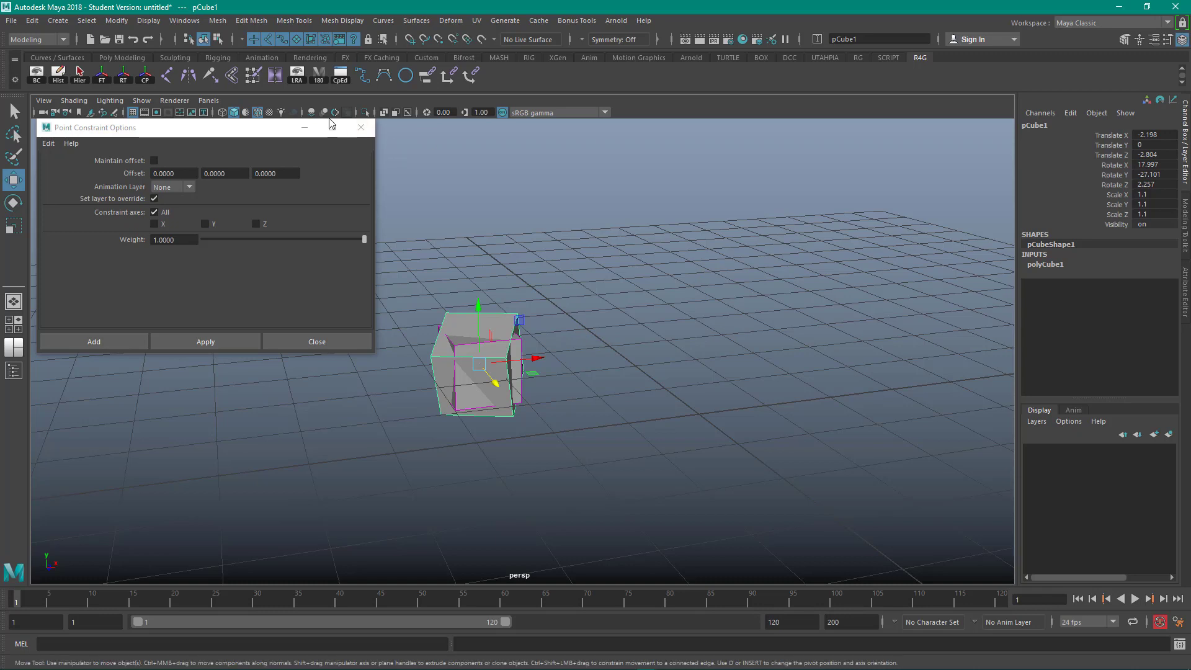
{"action": "left_click", "coordinate": [361, 129]}
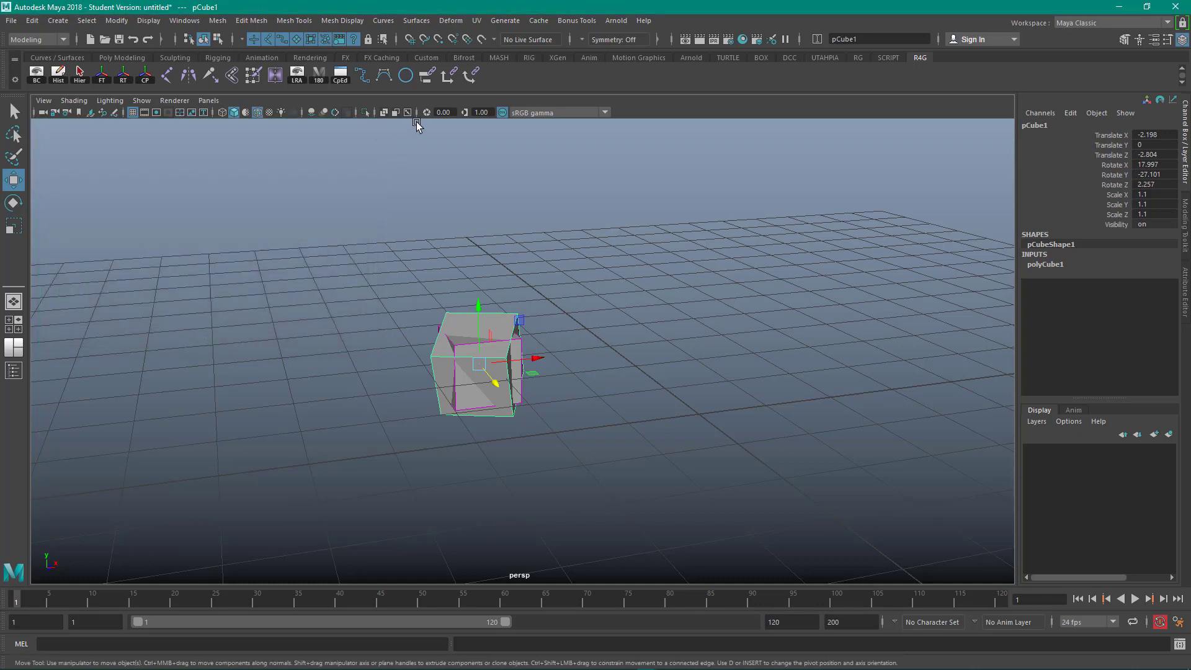
Step: Reset the Orient Constraint options to their defaults and orient-constrain the smaller cube to the larger cube on all axes
{"action": "double_click", "coordinate": [469, 79]}
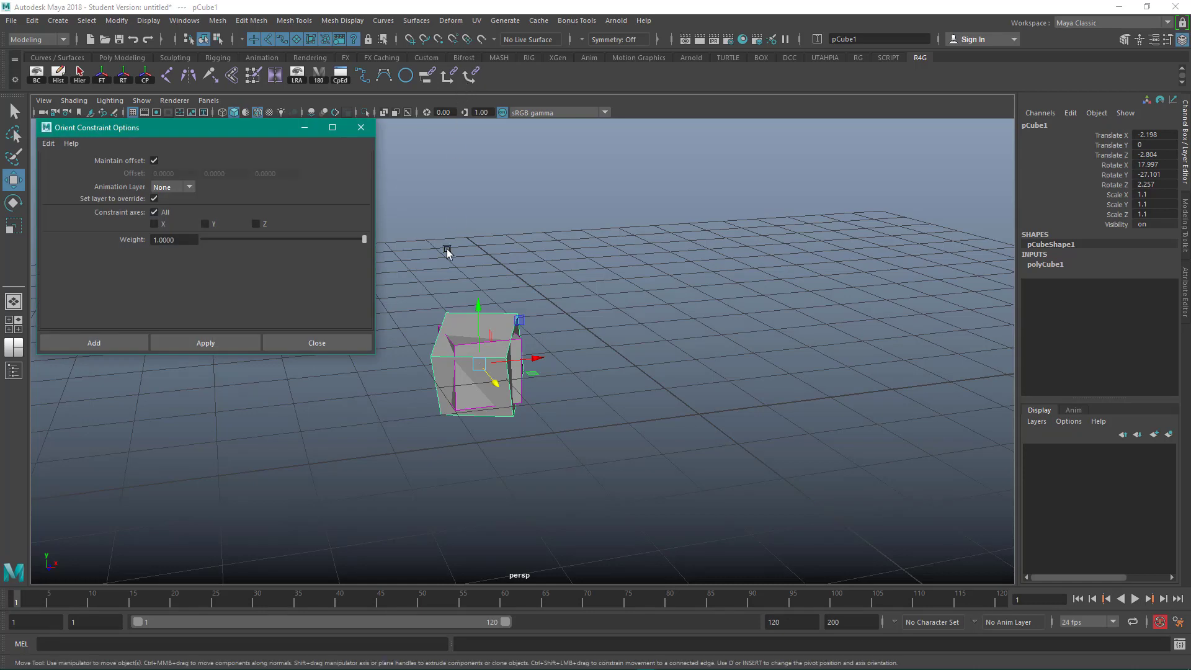
{"action": "left_click", "coordinate": [486, 252]}
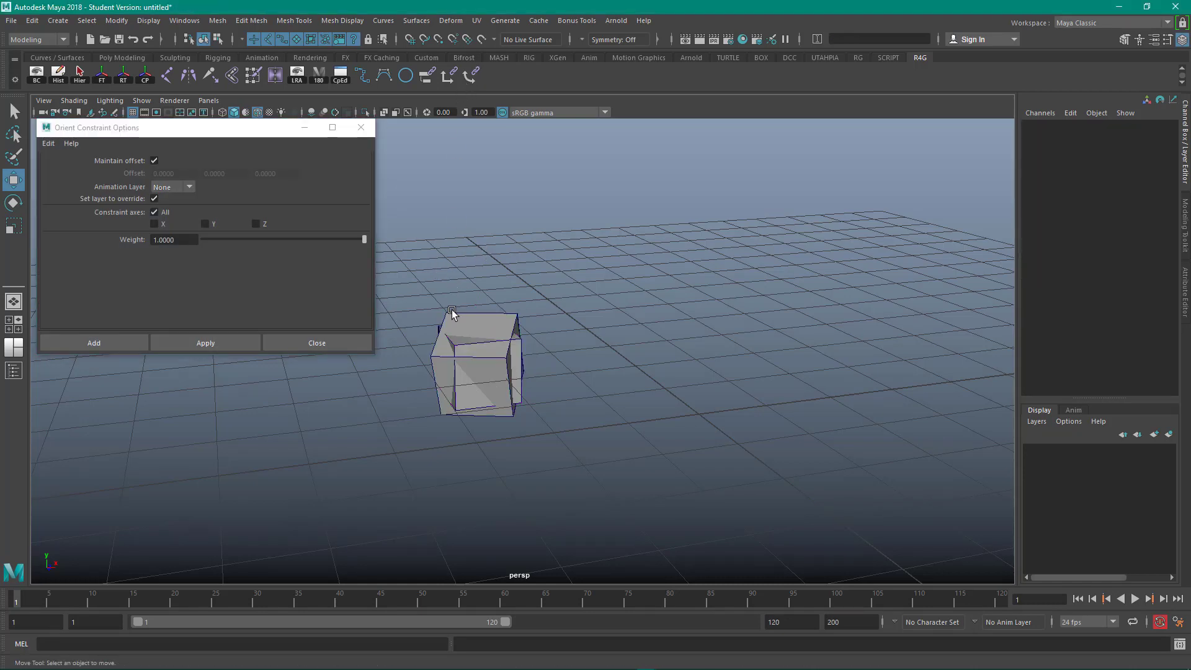
{"action": "left_click", "coordinate": [478, 318]}
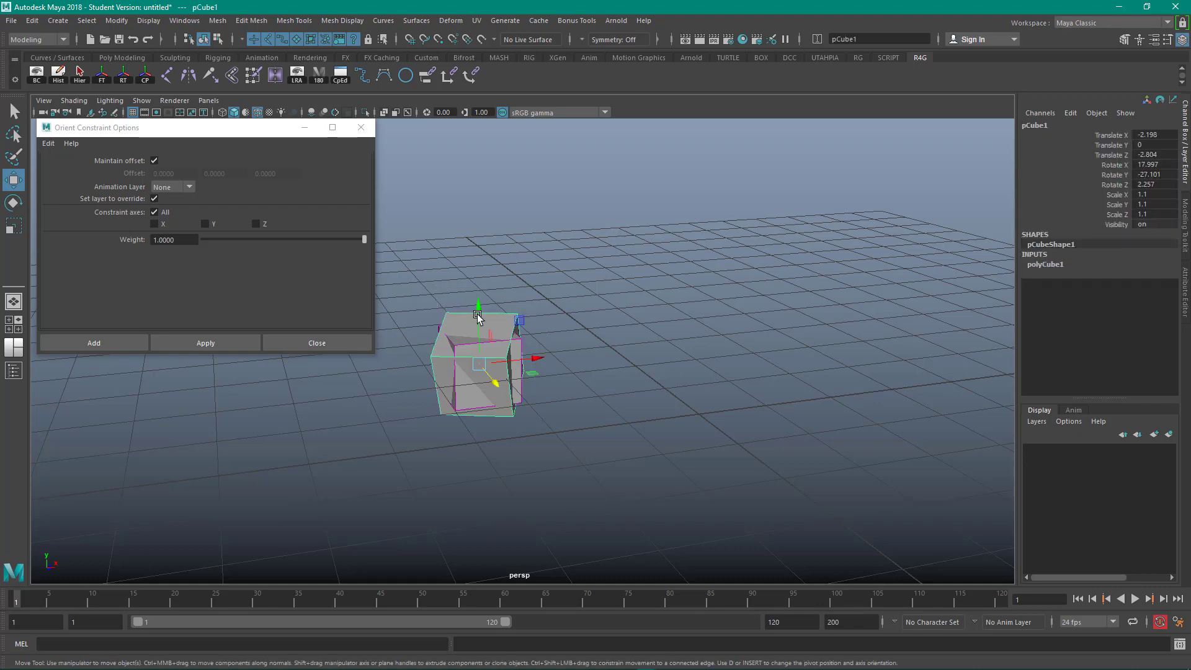
{"action": "left_click", "coordinate": [519, 342], "text": "shift"}
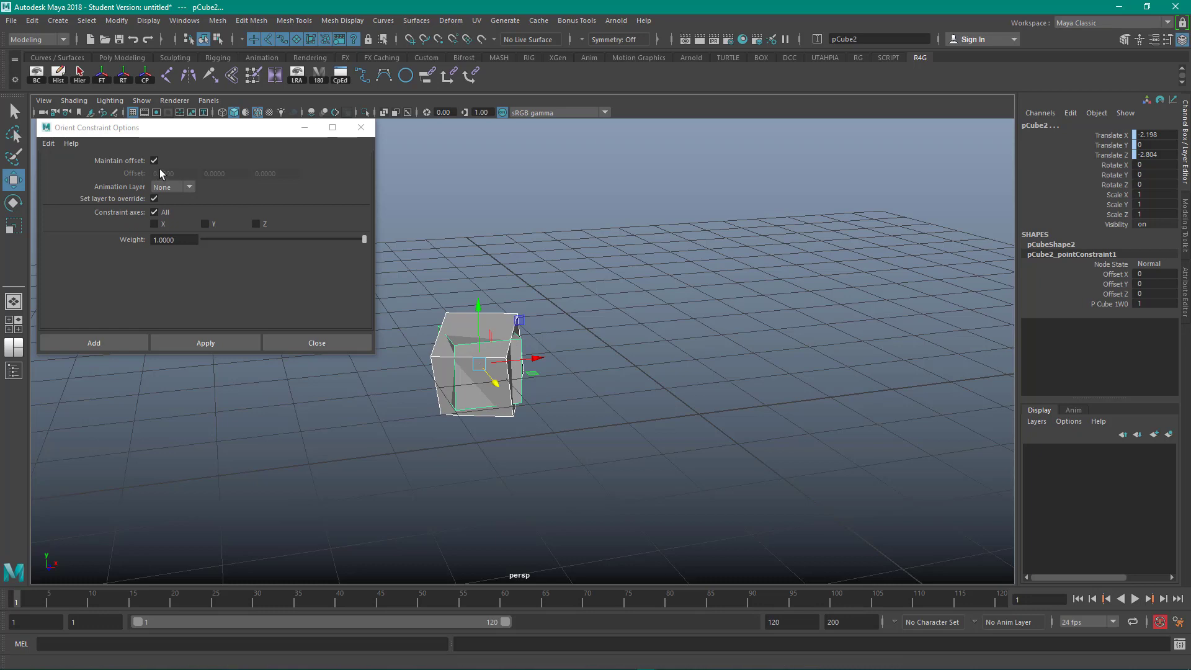
{"action": "left_click", "coordinate": [49, 143]}
{"action": "left_click", "coordinate": [77, 168]}
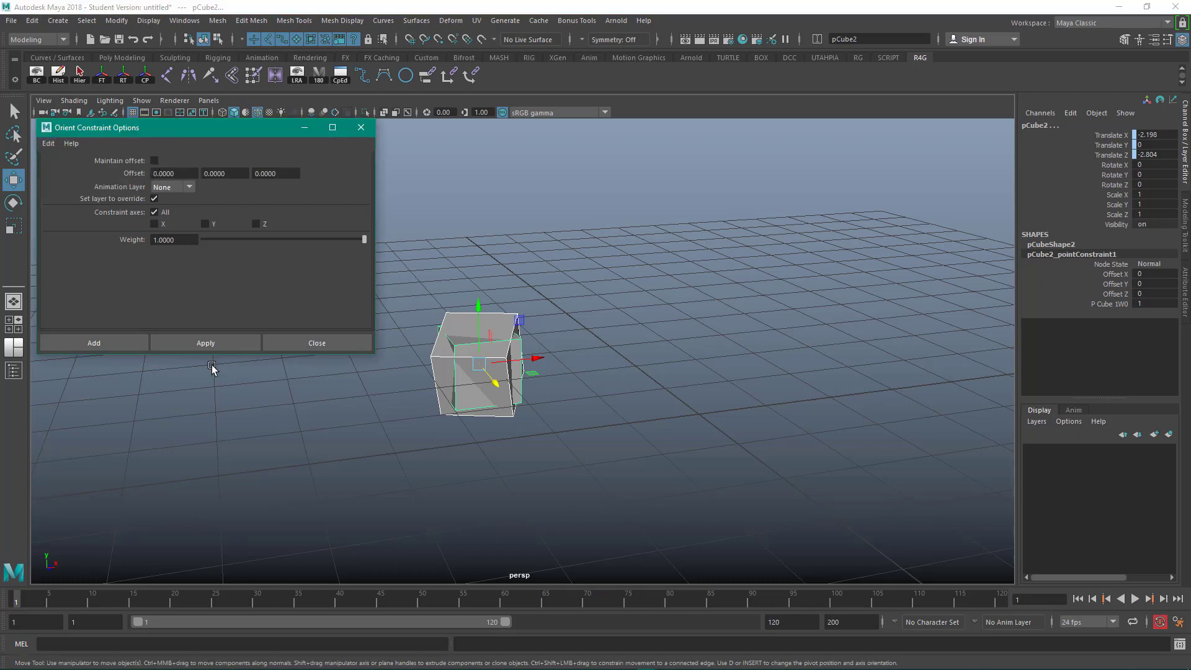
{"action": "left_click", "coordinate": [204, 343]}
{"action": "left_click", "coordinate": [715, 424]}
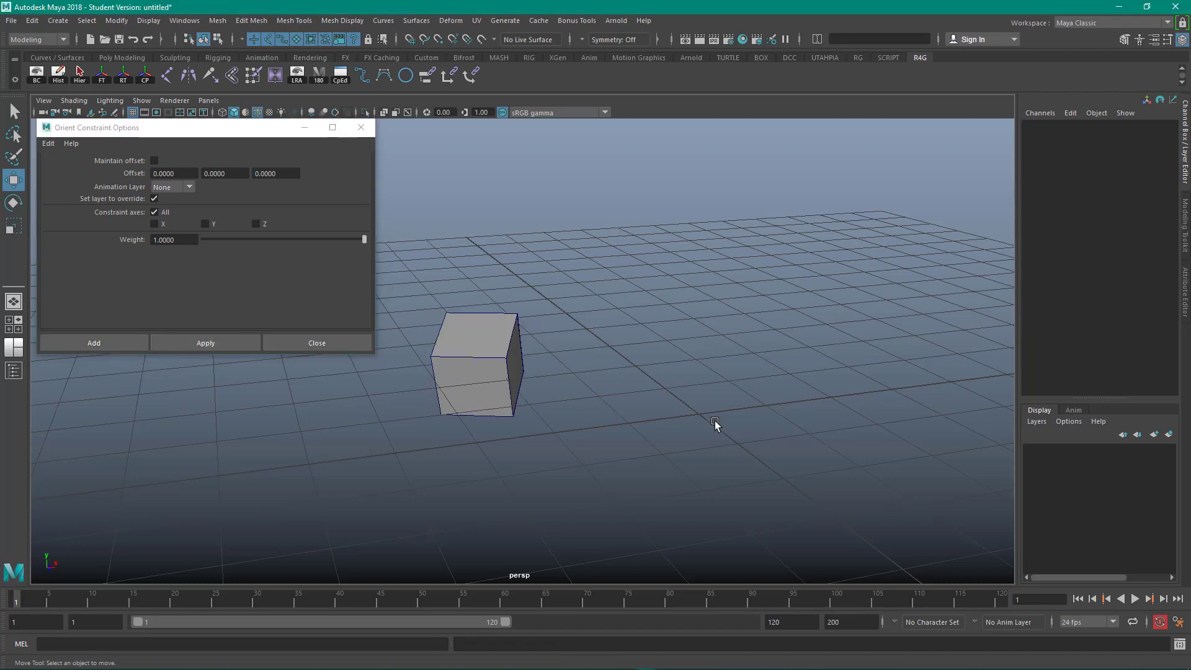
Step: Show the cubes in wireframe and compare the translate, rotate and scale channels of the constrained cube and its driver
{"action": "key", "text": "4"}
{"action": "left_click_drag", "start_coordinate": [713, 423], "coordinate": [677, 410], "text": "alt"}
{"action": "left_click_drag", "start_coordinate": [467, 309], "coordinate": [504, 346]}
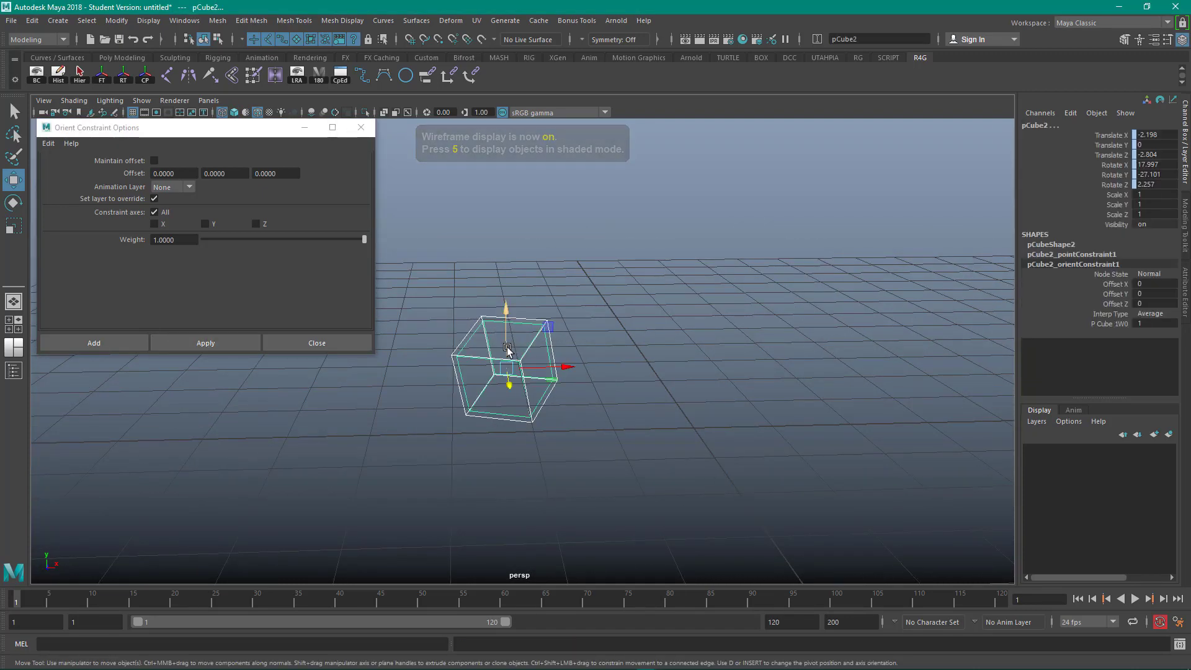
{"action": "left_click", "coordinate": [465, 309]}
{"action": "left_click", "coordinate": [485, 314]}
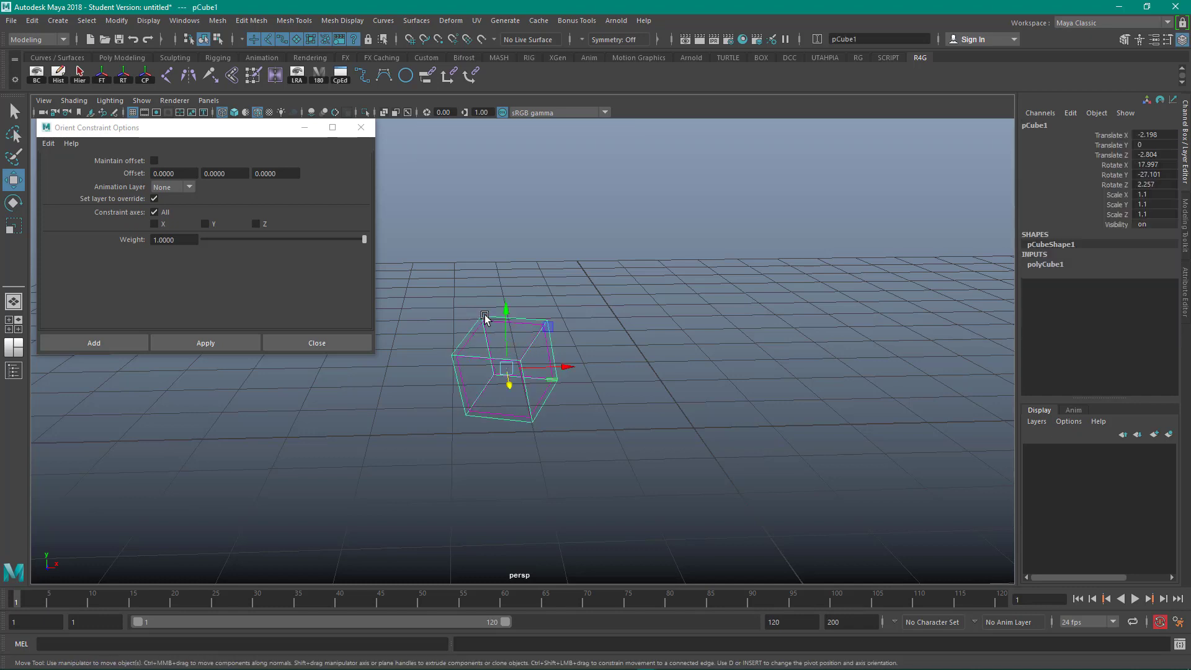
{"action": "left_click", "coordinate": [473, 342]}
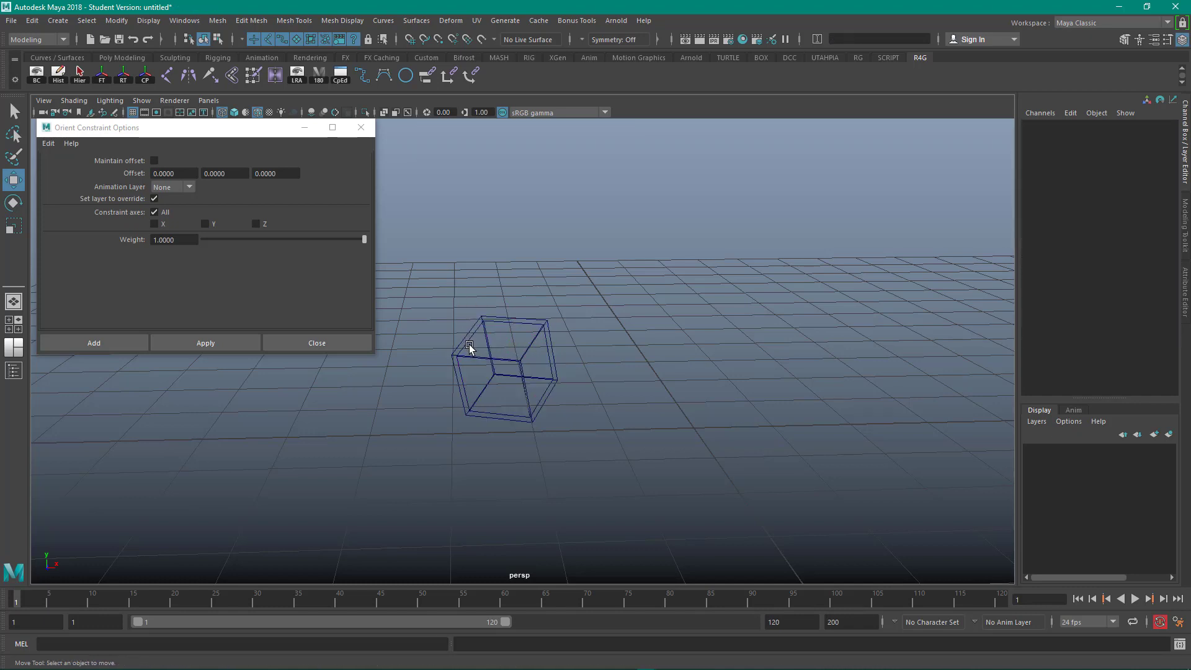
{"action": "left_click", "coordinate": [474, 341]}
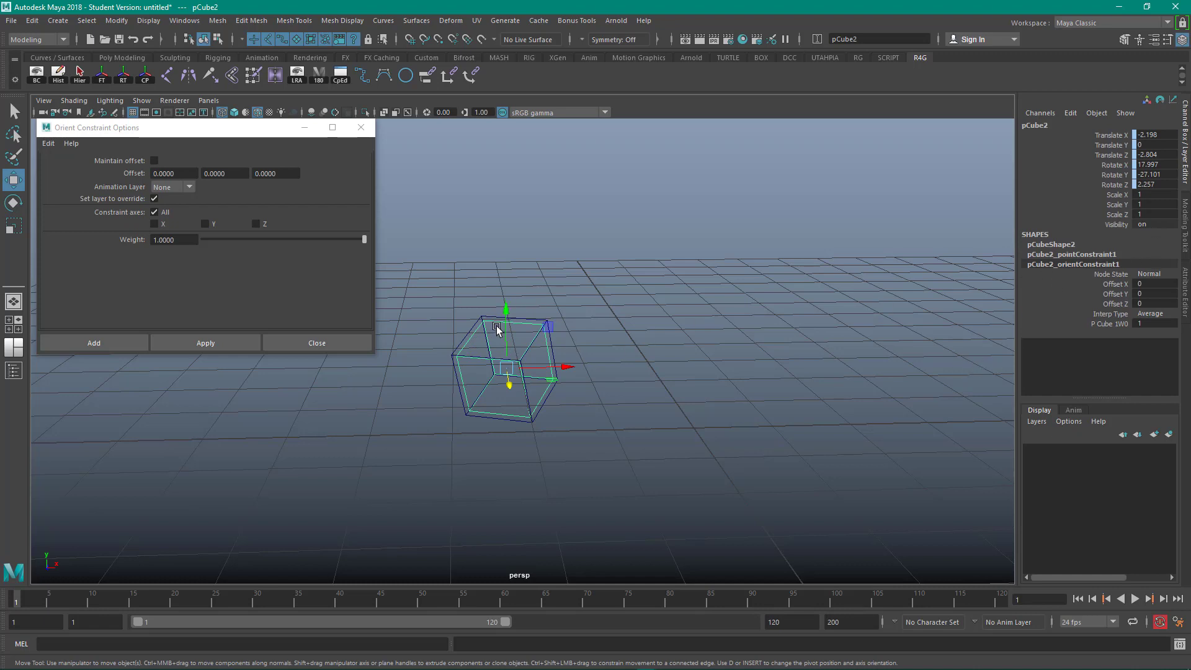
{"action": "left_click", "coordinate": [485, 310]}
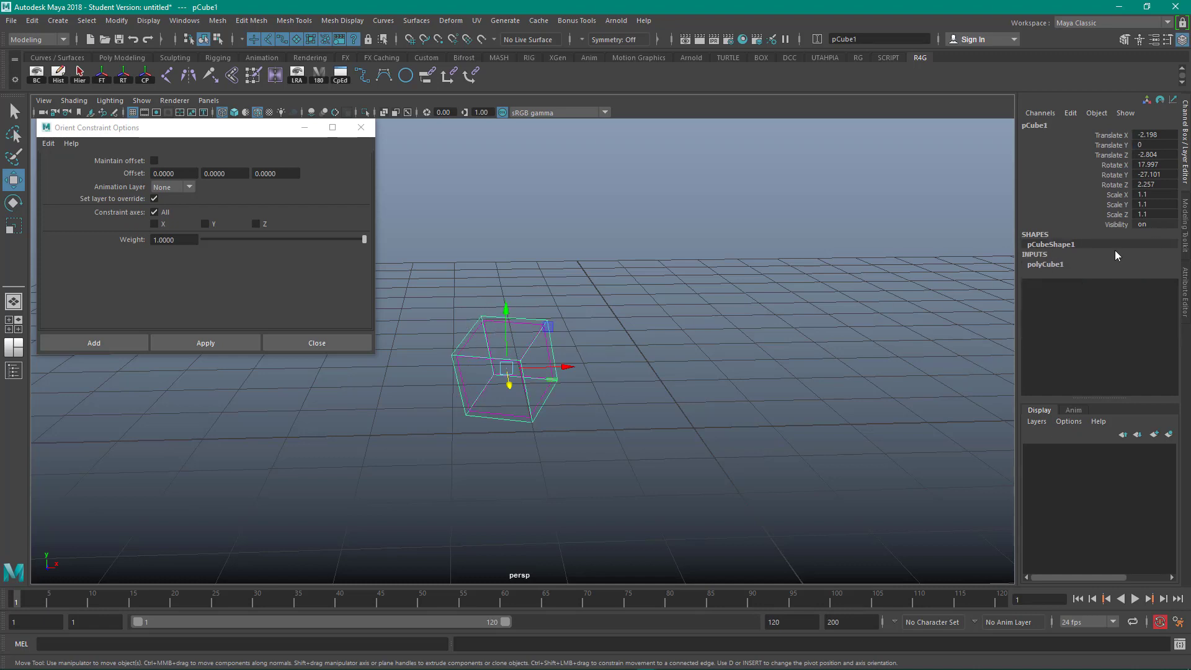
{"action": "left_click", "coordinate": [634, 280]}
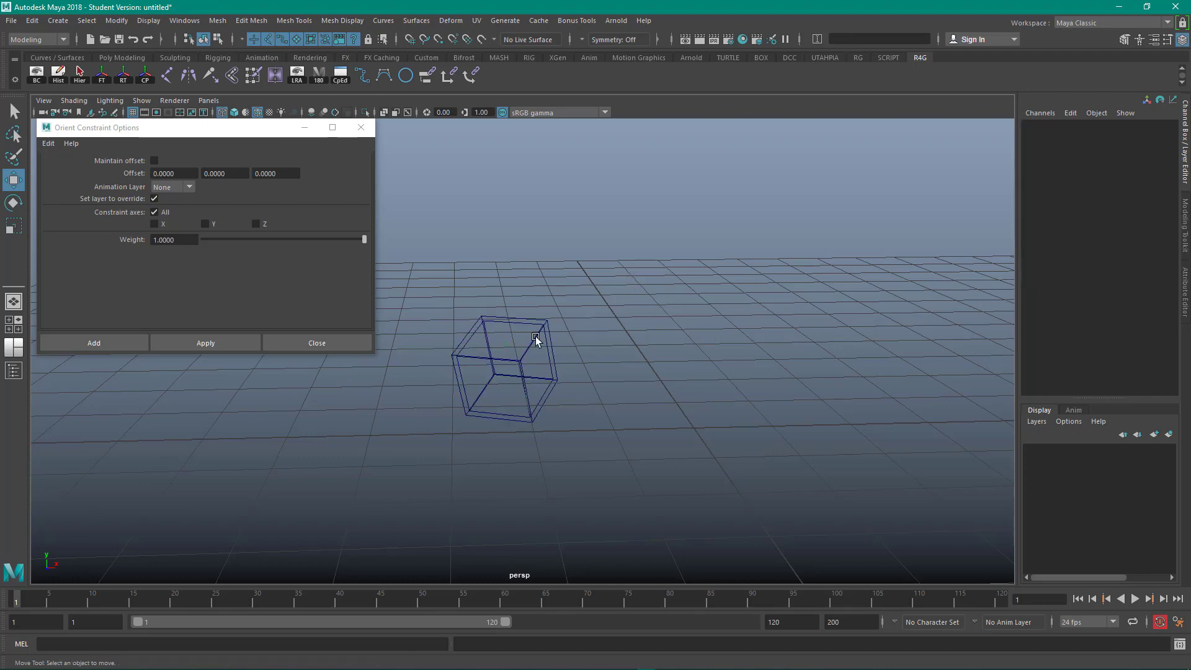
Step: Try the separate X, Y and Z constraint axes in the Orient Constraint options, and close the options without applying
{"action": "left_click_drag", "start_coordinate": [481, 340], "coordinate": [441, 291], "text": "alt"}
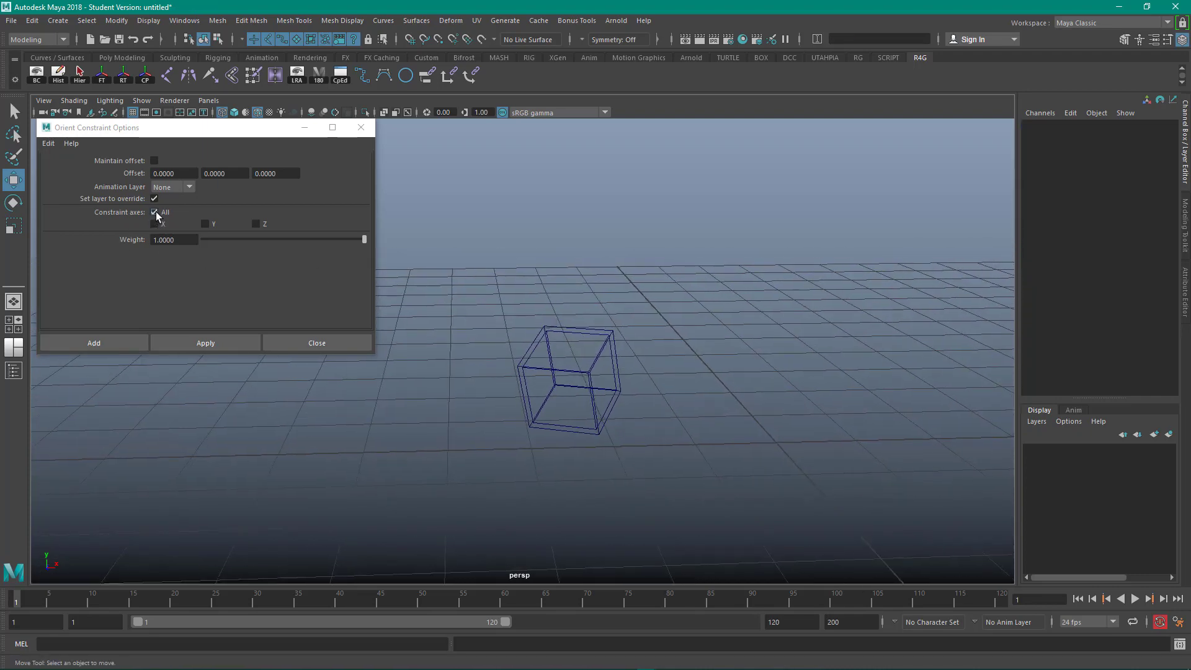
{"action": "left_click", "coordinate": [155, 224]}
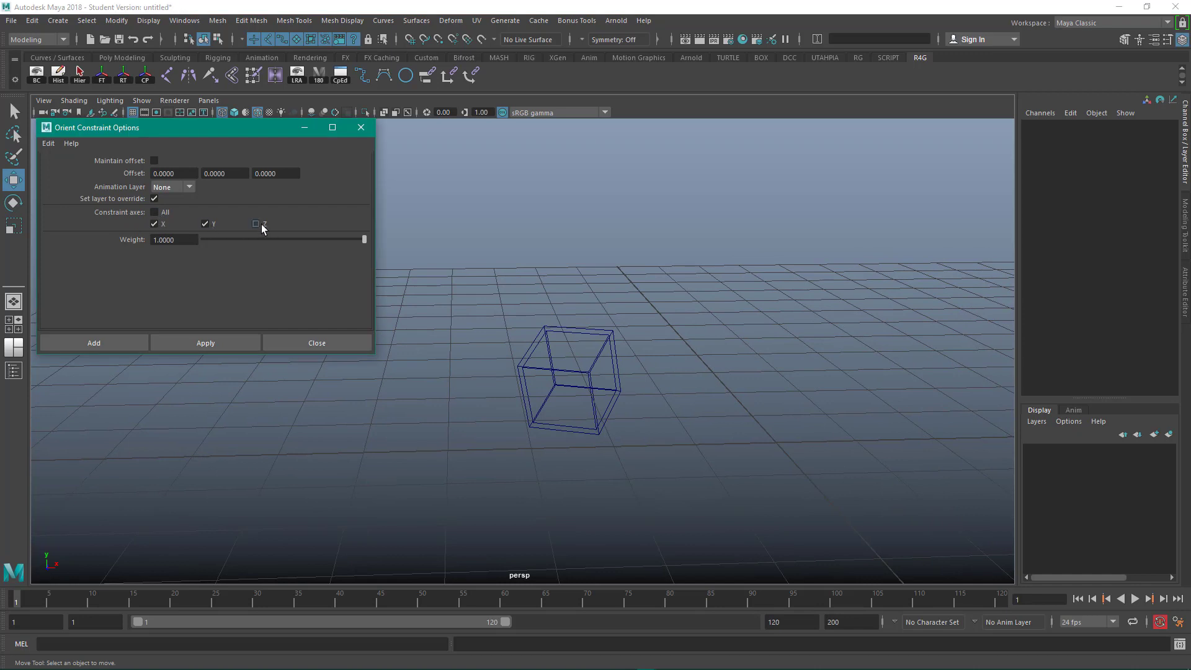
{"action": "left_click", "coordinate": [261, 224]}
{"action": "left_click", "coordinate": [155, 224]}
{"action": "left_click", "coordinate": [255, 224]}
{"action": "left_click", "coordinate": [361, 127]}
Step: Delete both constrained cubes and create a new polygon cube at the origin
{"action": "left_click", "coordinate": [619, 426]}
{"action": "key", "text": "Delete"}
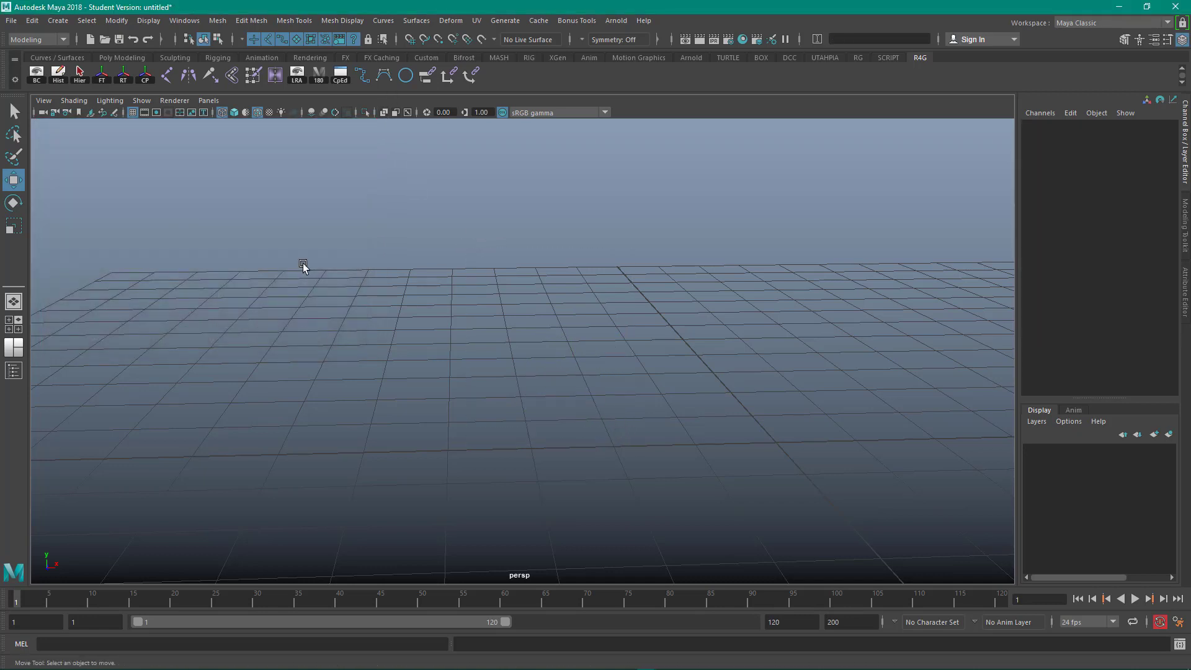
{"action": "left_click", "coordinate": [58, 20]}
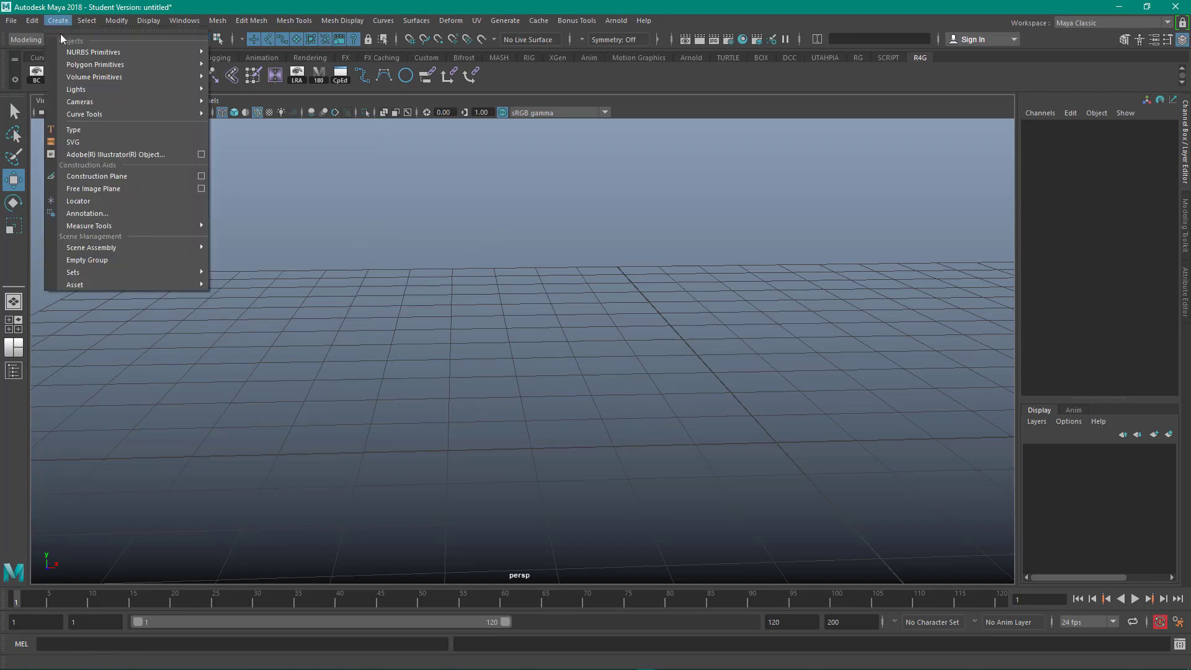
{"action": "mouse_move", "coordinate": [124, 64]}
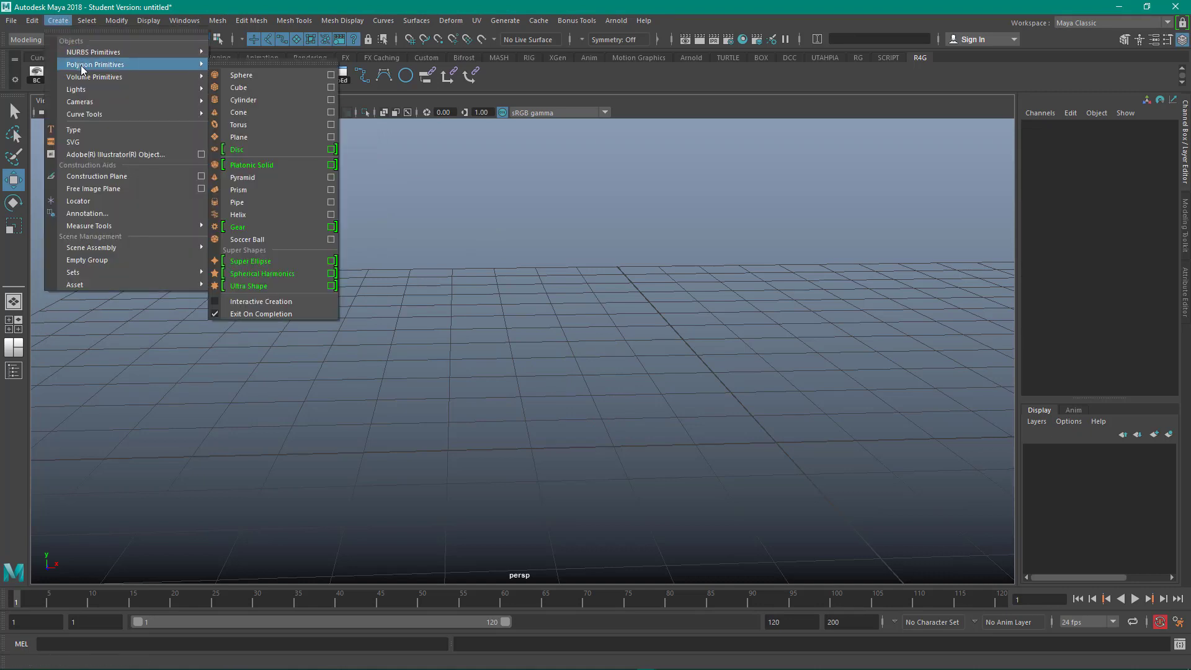
{"action": "left_click", "coordinate": [250, 91]}
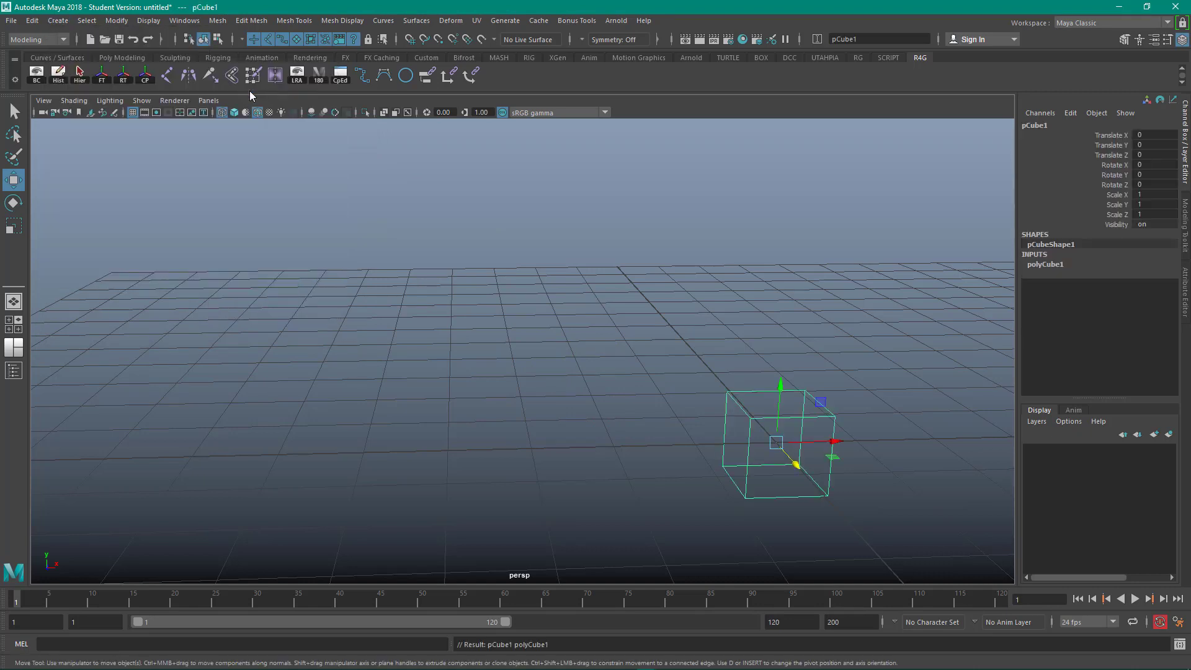
Step: Add the polygon Cube and polygon Sphere creation commands to the R4G shelf, and deselect the cube
{"action": "left_click", "coordinate": [58, 20]}
{"action": "mouse_move", "coordinate": [102, 63]}
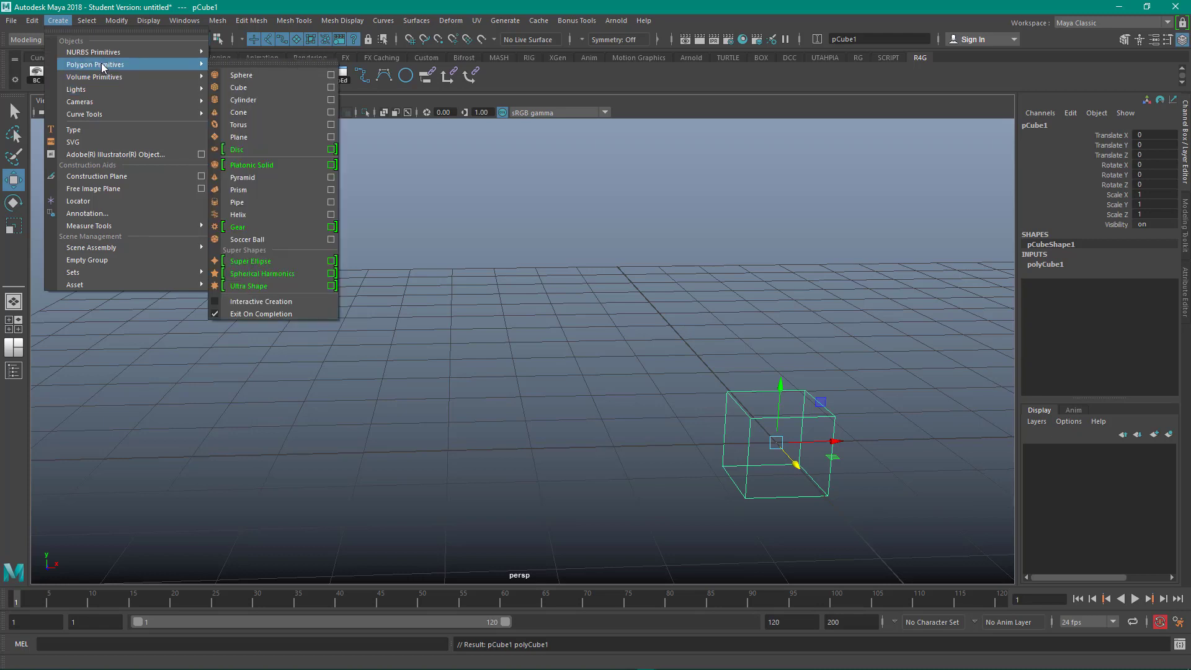
{"action": "left_click", "coordinate": [249, 91], "text": "ctrl+shift"}
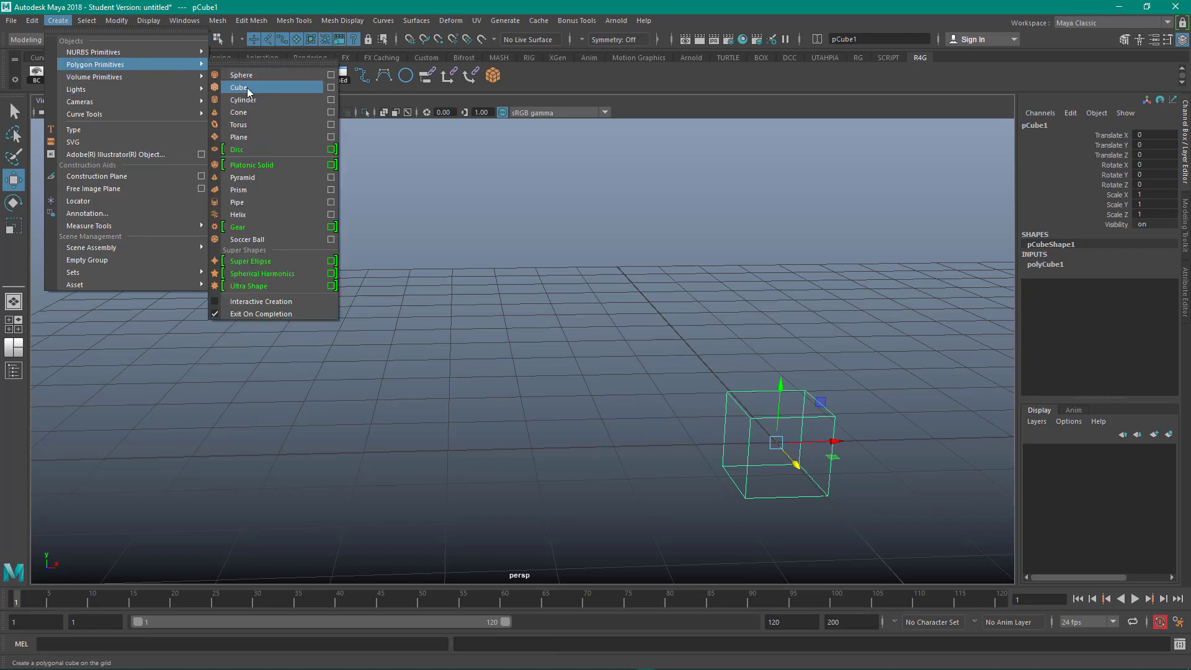
{"action": "left_click", "coordinate": [245, 75], "text": "ctrl+shift"}
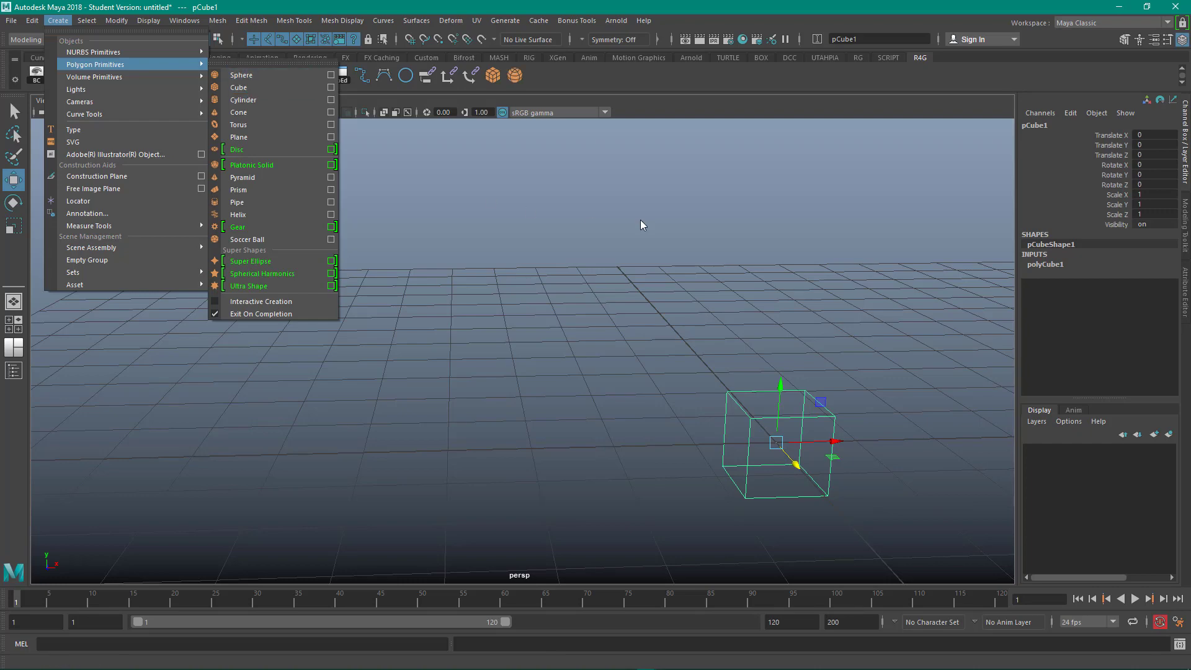
{"action": "left_click", "coordinate": [653, 325]}
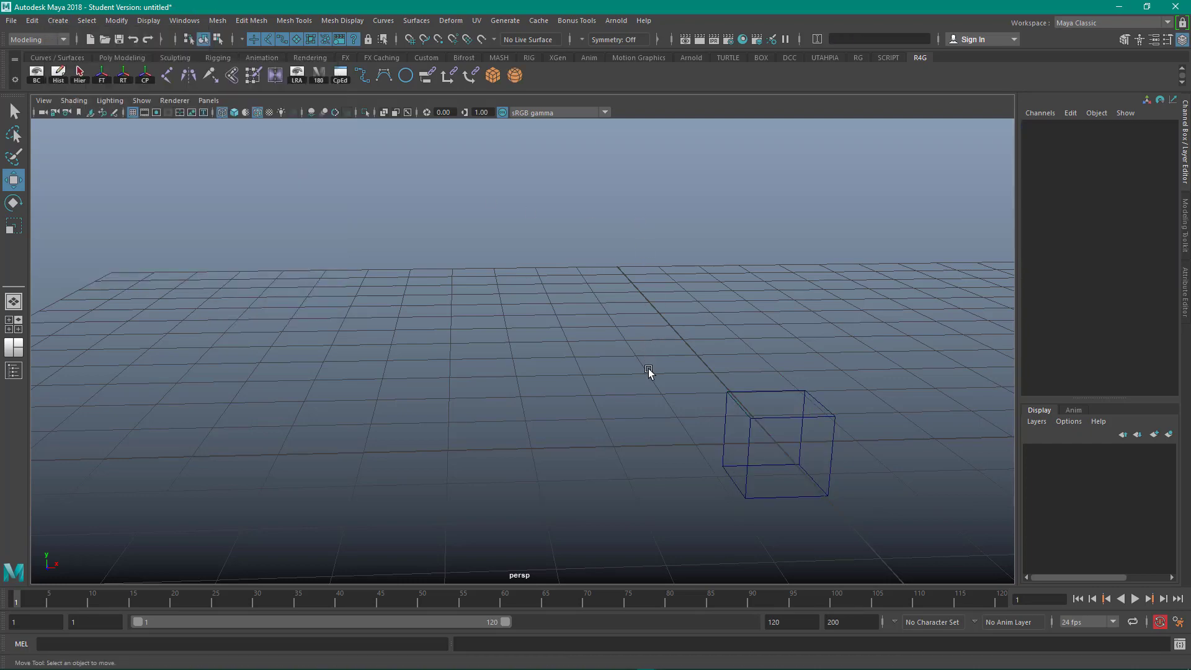
Step: Move the cube to about -2.37 in X, and place a second polygon cube at about 2.01 in X
{"action": "left_click_drag", "start_coordinate": [649, 373], "coordinate": [384, 279], "text": "alt"}
{"action": "left_click", "coordinate": [475, 402]}
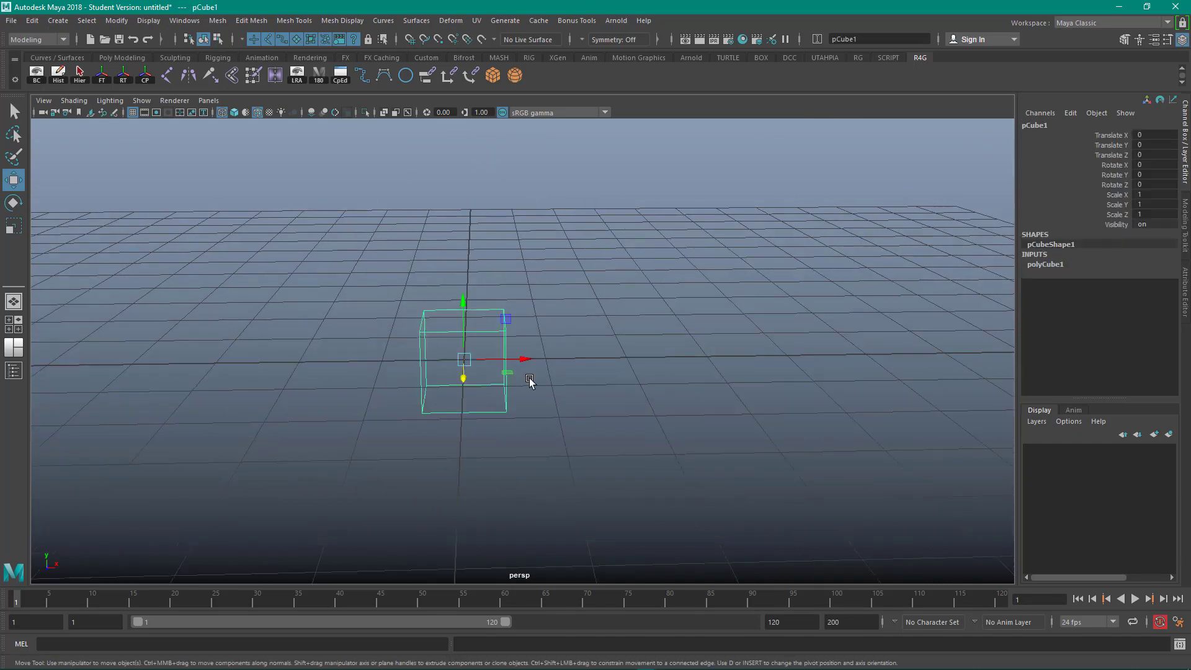
{"action": "left_click_drag", "start_coordinate": [527, 358], "coordinate": [334, 359]}
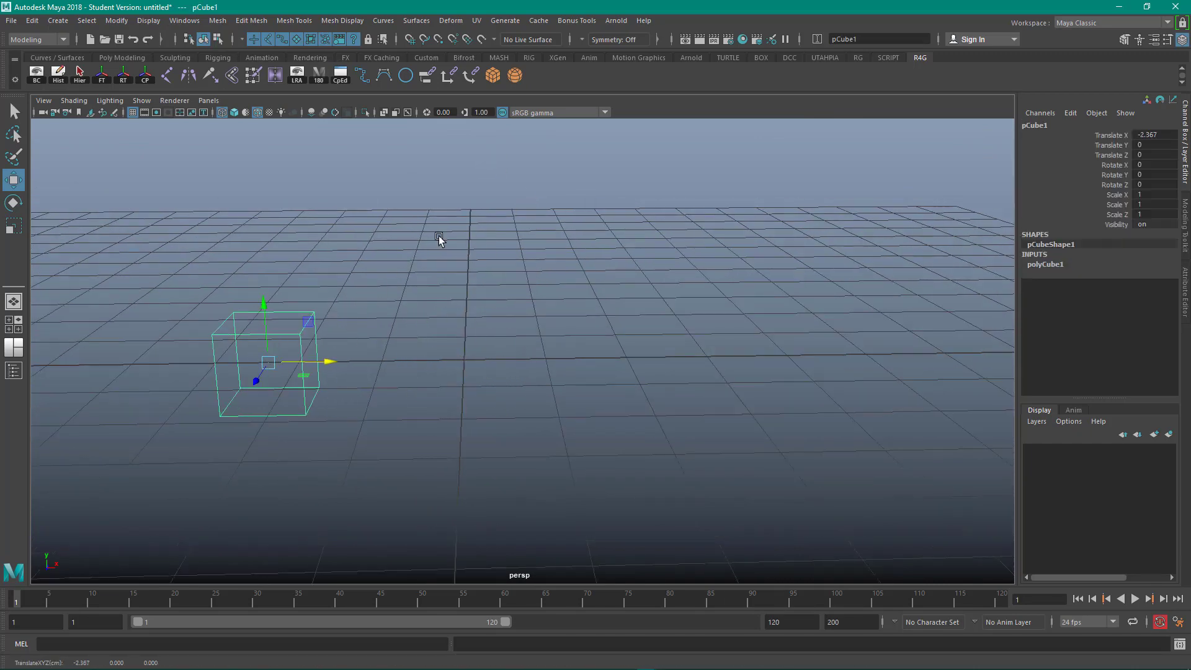
{"action": "left_click", "coordinate": [494, 75]}
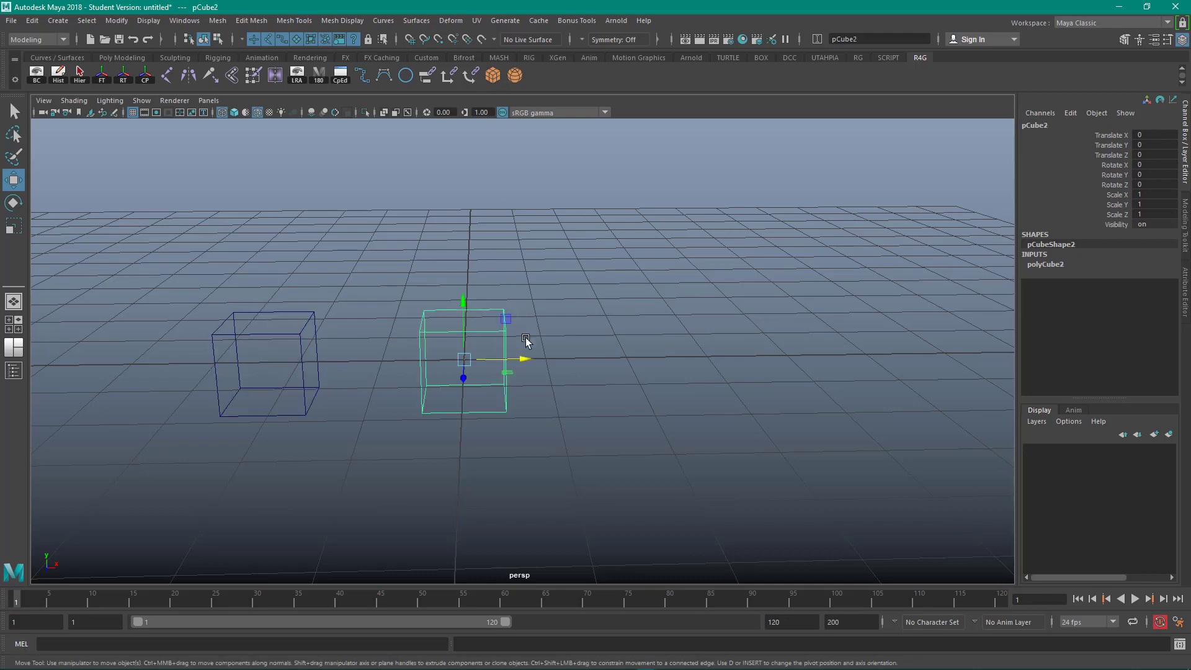
{"action": "left_click_drag", "start_coordinate": [527, 360], "coordinate": [692, 356]}
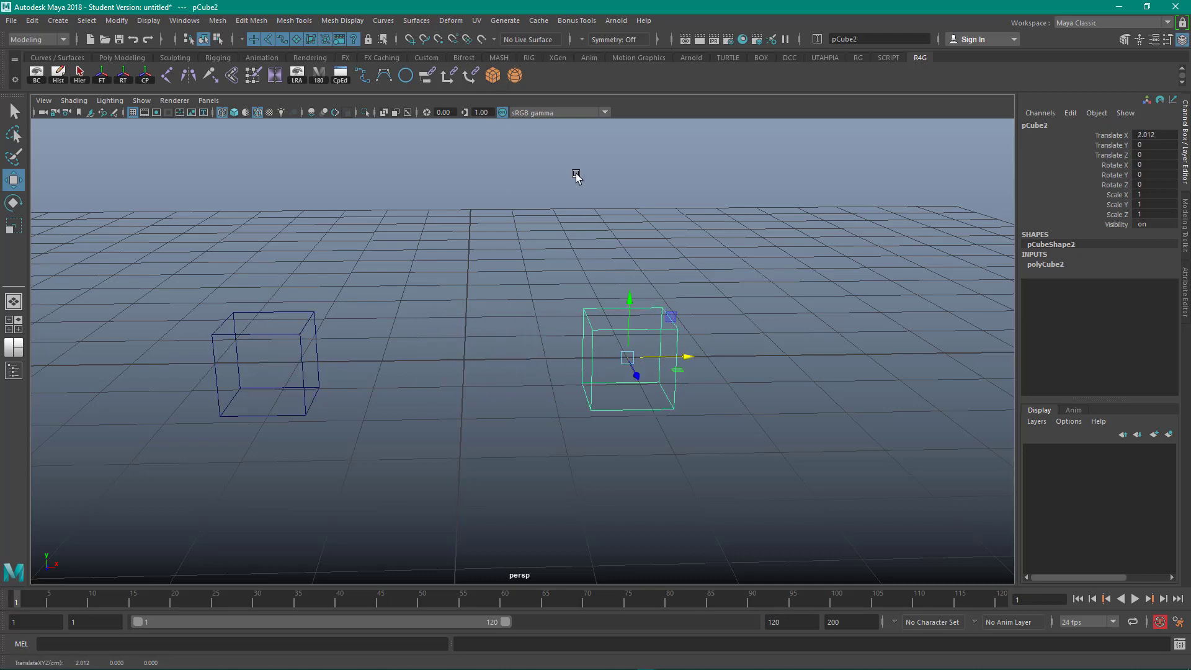
Step: Create a polygon sphere at the origin between the two cubes and deselect it
{"action": "left_click", "coordinate": [514, 76]}
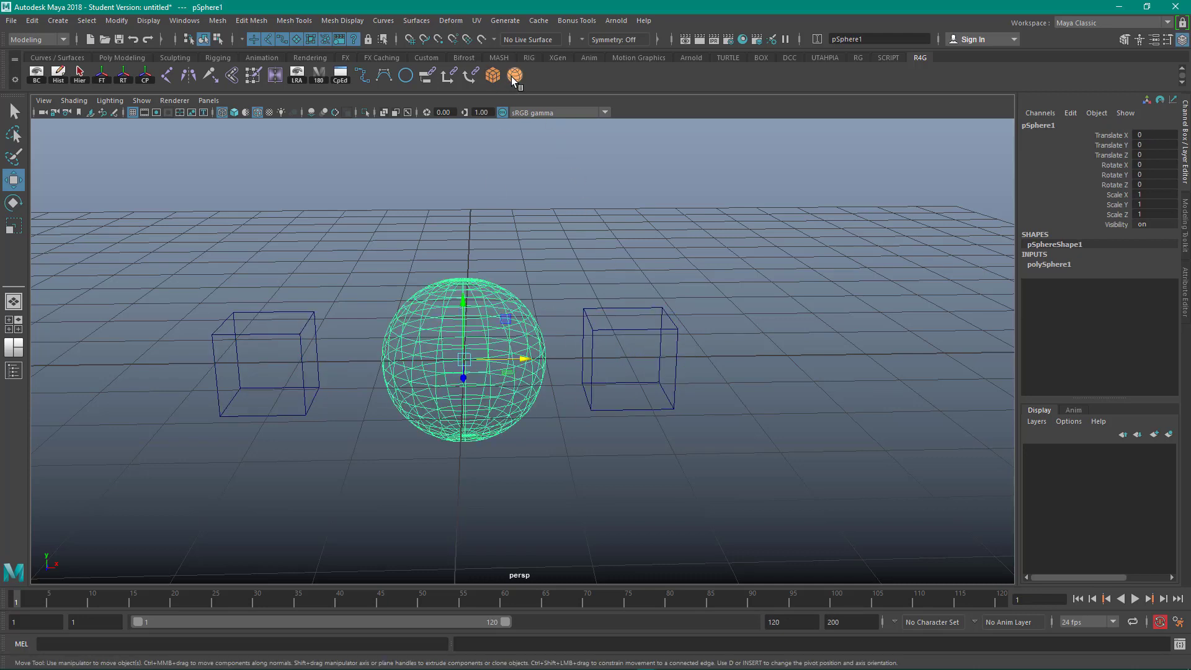
{"action": "left_click_drag", "start_coordinate": [482, 288], "coordinate": [542, 268], "text": "alt"}
{"action": "left_click", "coordinate": [565, 255]}
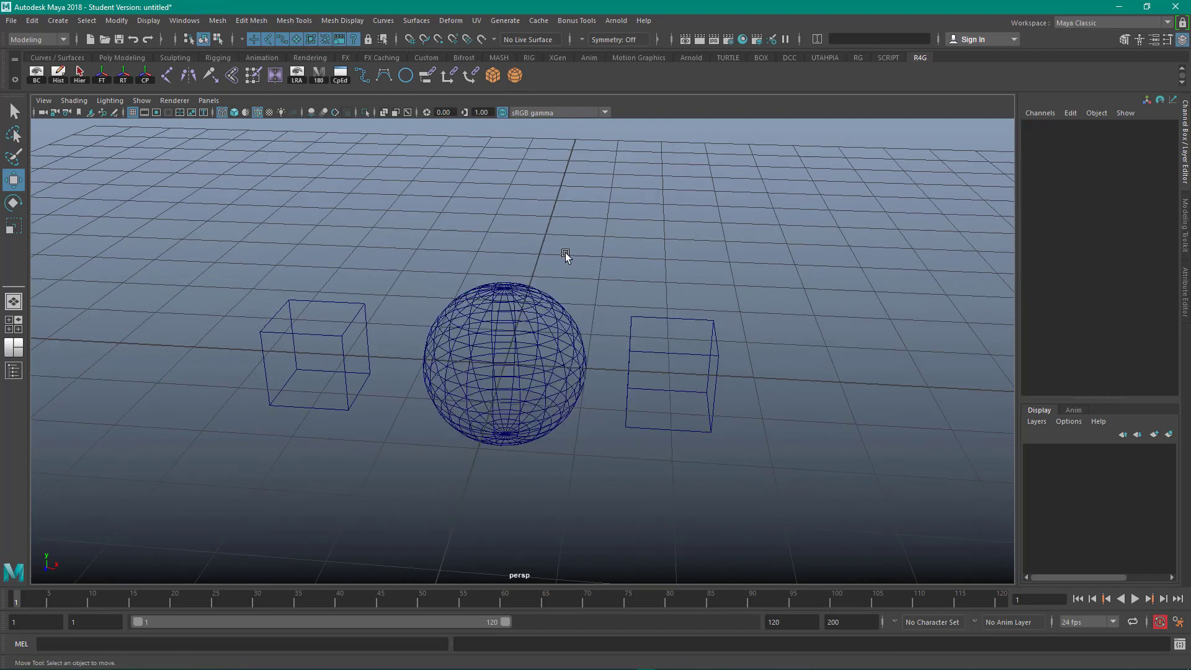
Step: Move the two cubes farther from the sphere along X, to about 2.56 and about -2.7
{"action": "left_click", "coordinate": [670, 351]}
{"action": "left_click_drag", "start_coordinate": [724, 376], "coordinate": [775, 376]}
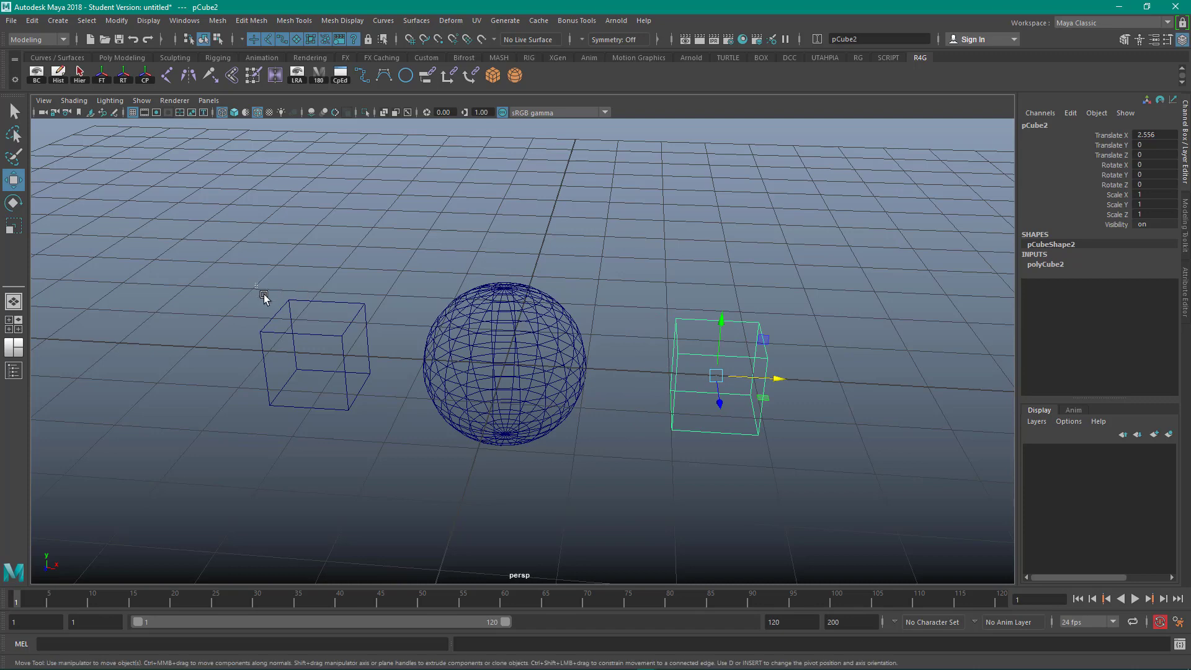
{"action": "left_click_drag", "start_coordinate": [261, 292], "coordinate": [297, 335]}
{"action": "left_click_drag", "start_coordinate": [386, 358], "coordinate": [358, 357]}
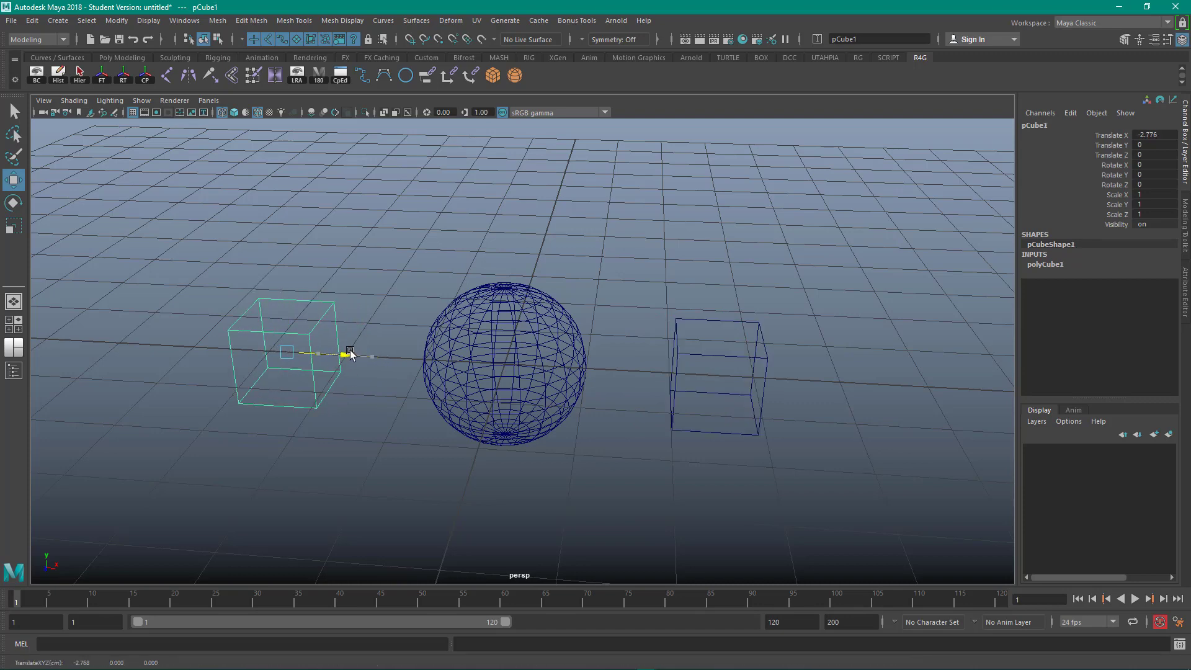
{"action": "left_click", "coordinate": [754, 365]}
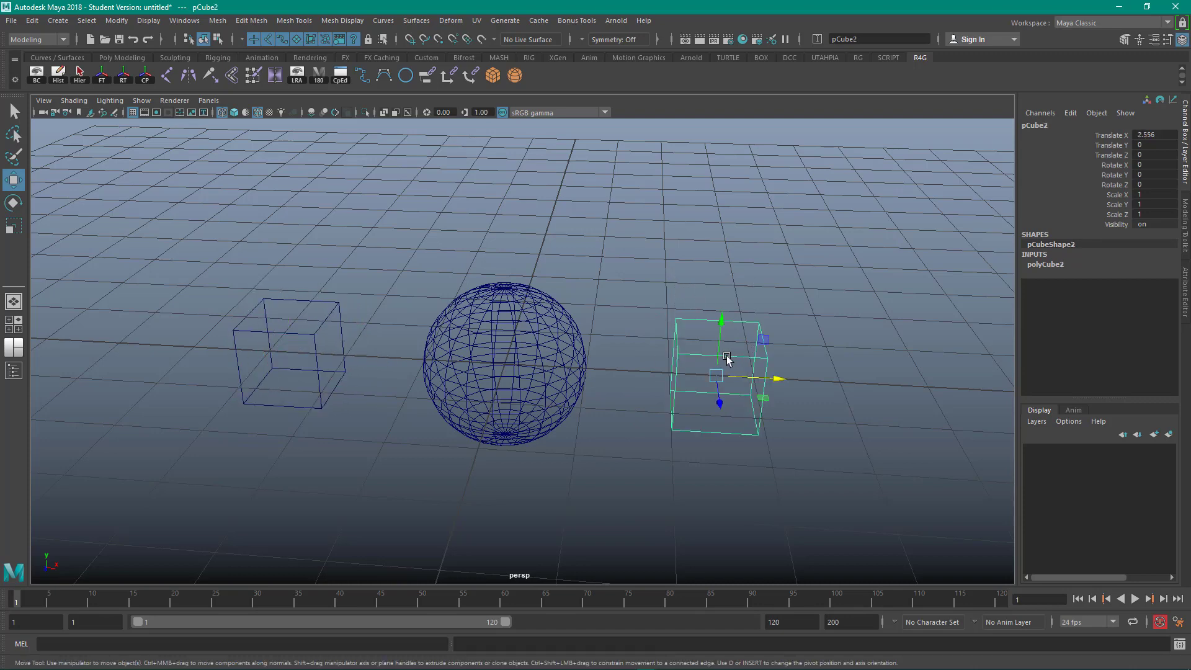
{"action": "left_click_drag", "start_coordinate": [677, 300], "coordinate": [685, 293], "text": "alt"}
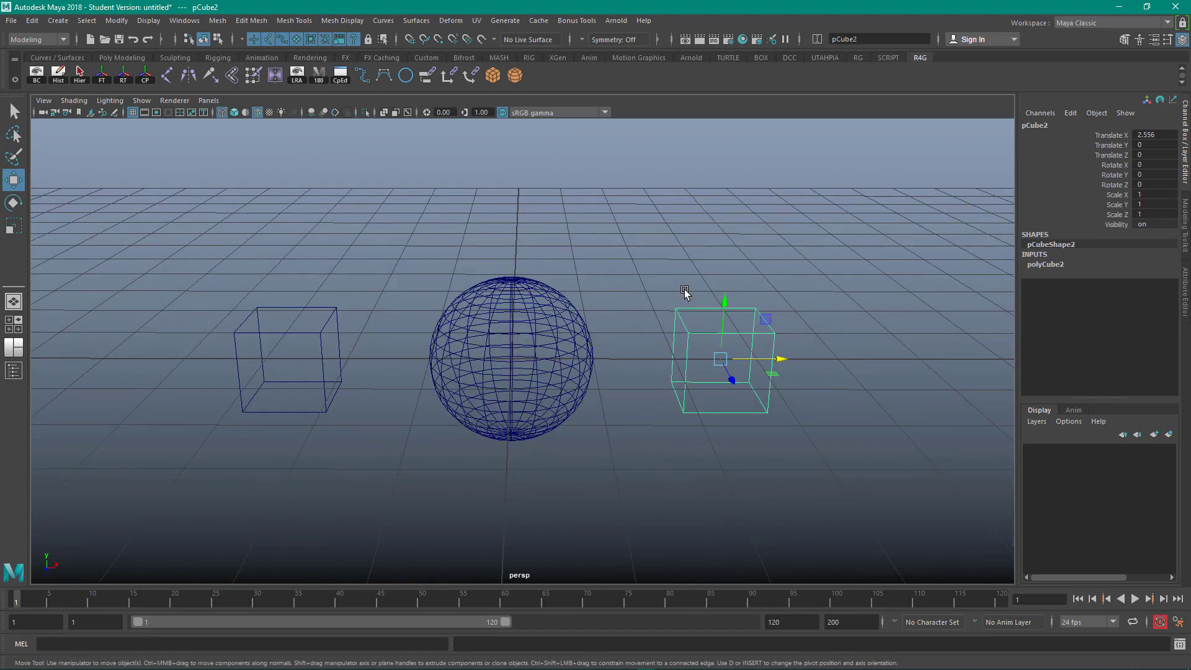
{"action": "left_click", "coordinate": [580, 232]}
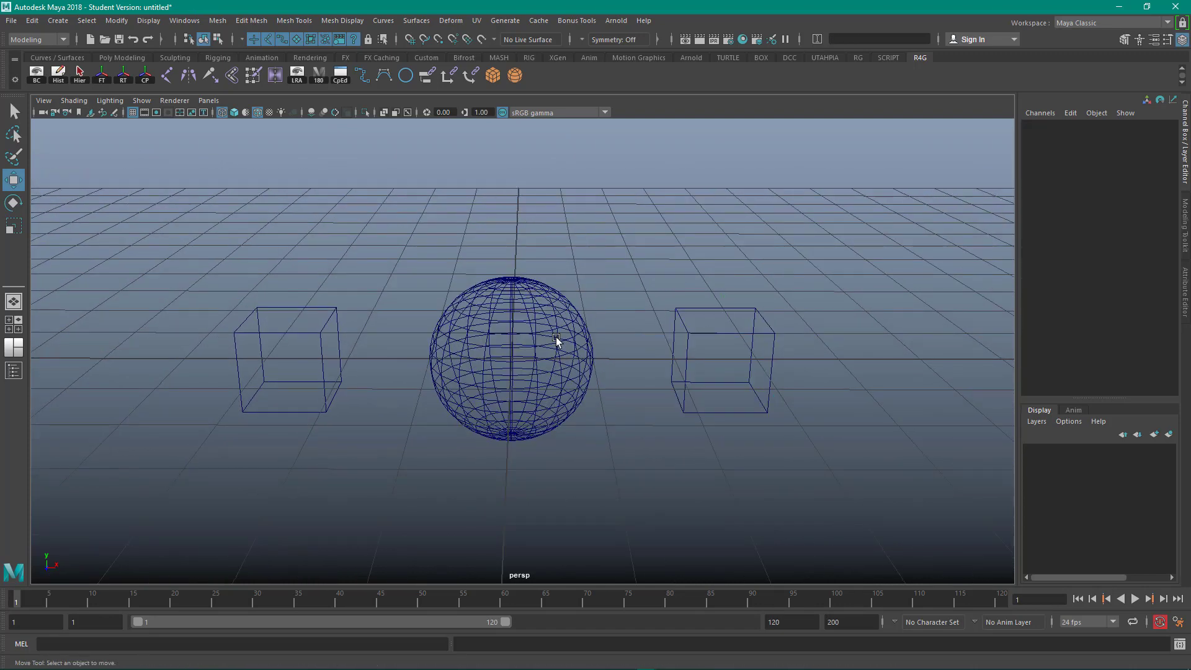
Step: Scale the sphere uniformly to about 0.74 and freeze its transformations
{"action": "left_click", "coordinate": [525, 322]}
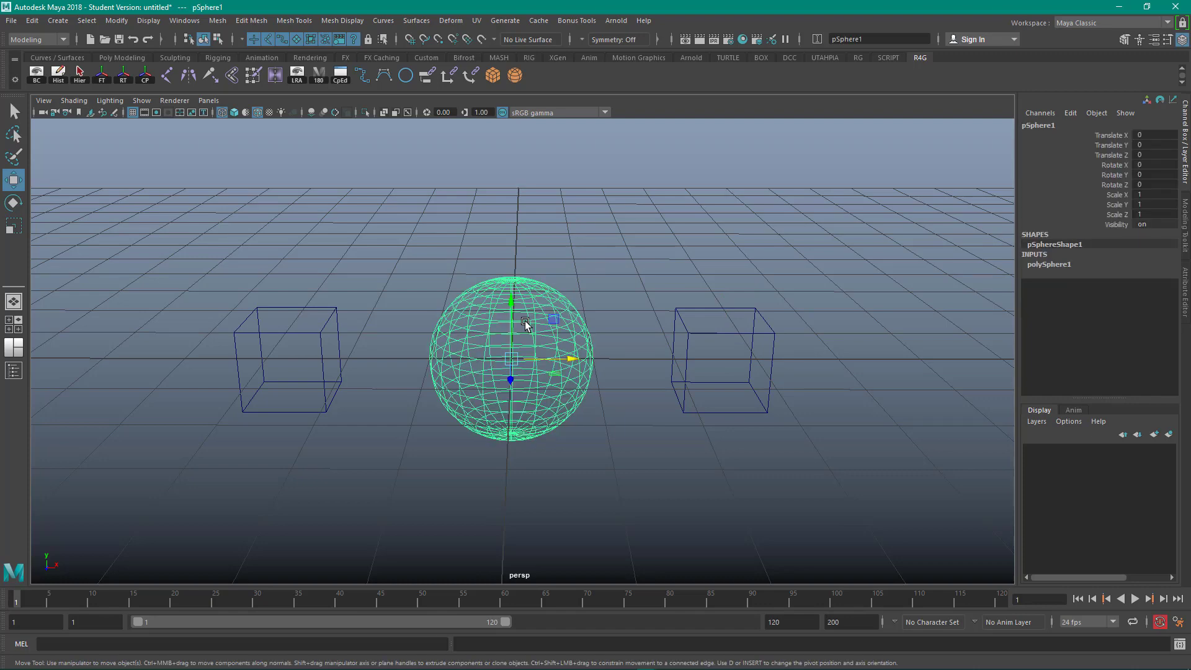
{"action": "key", "text": "r"}
{"action": "left_click_drag", "start_coordinate": [513, 361], "coordinate": [476, 351]}
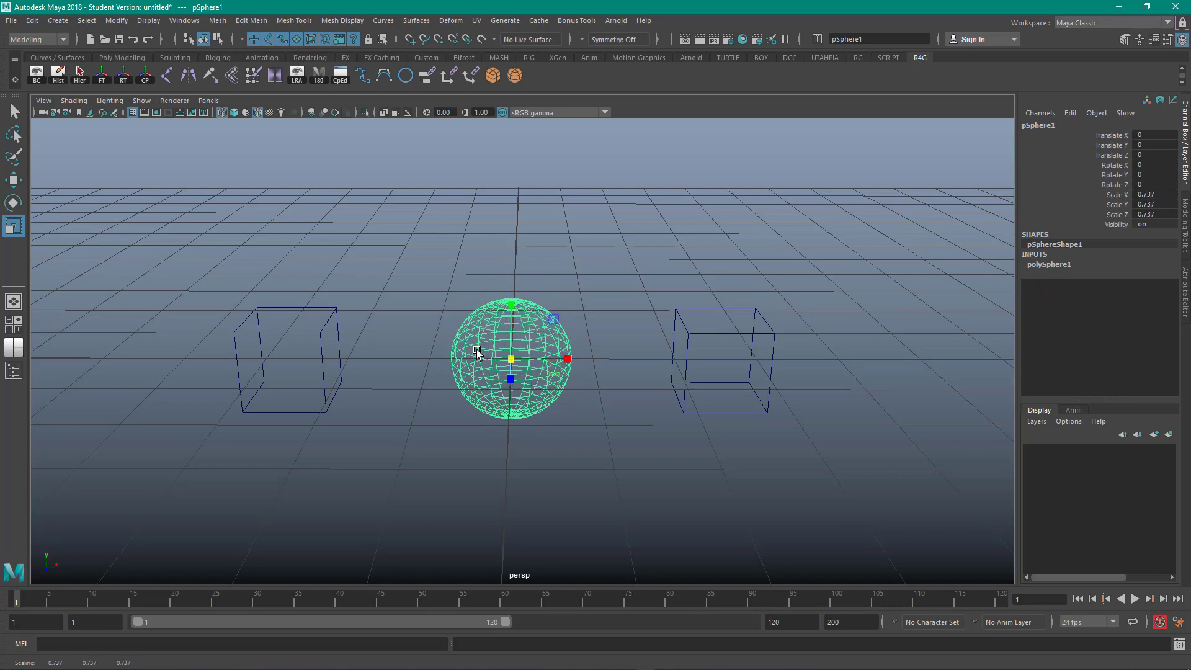
{"action": "left_click", "coordinate": [106, 79]}
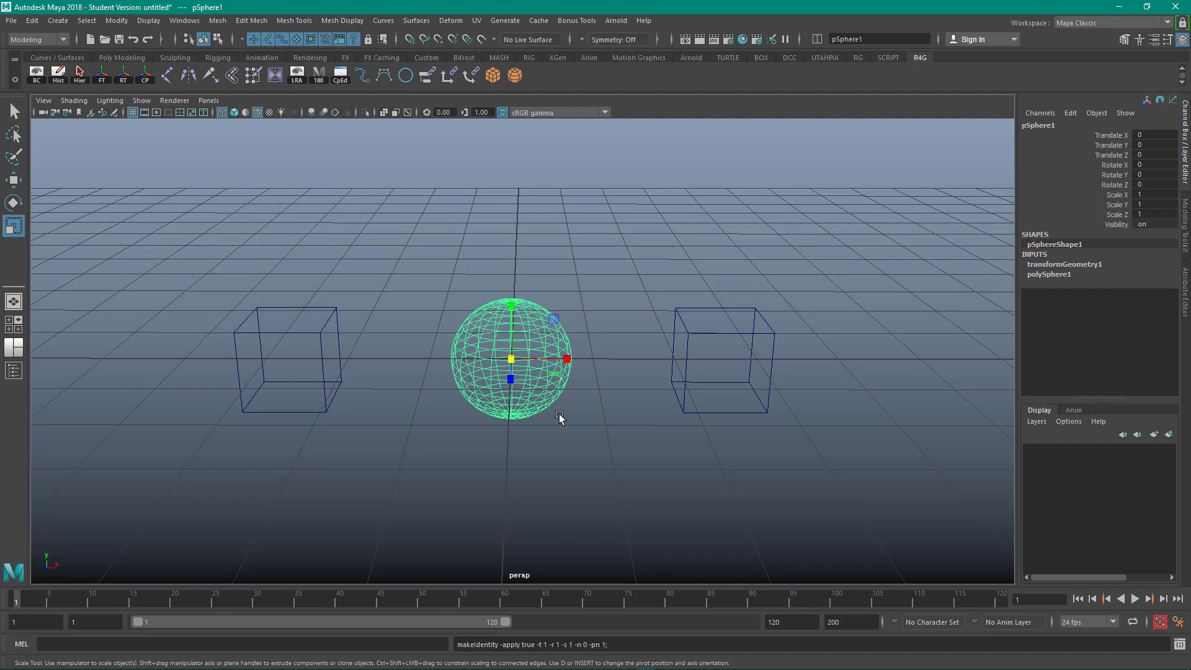
Step: Point-constrain the sphere to the cube on the positive X side, on all axes with Maintain offset off and a weight of 0.5
{"action": "mouse_move", "coordinate": [596, 278]}
{"action": "left_mouse_down", "text": "alt"}
{"action": "mouse_move", "coordinate": [577, 277]}
{"action": "mouse_move", "coordinate": [596, 281]}
{"action": "left_mouse_up", "text": "alt"}
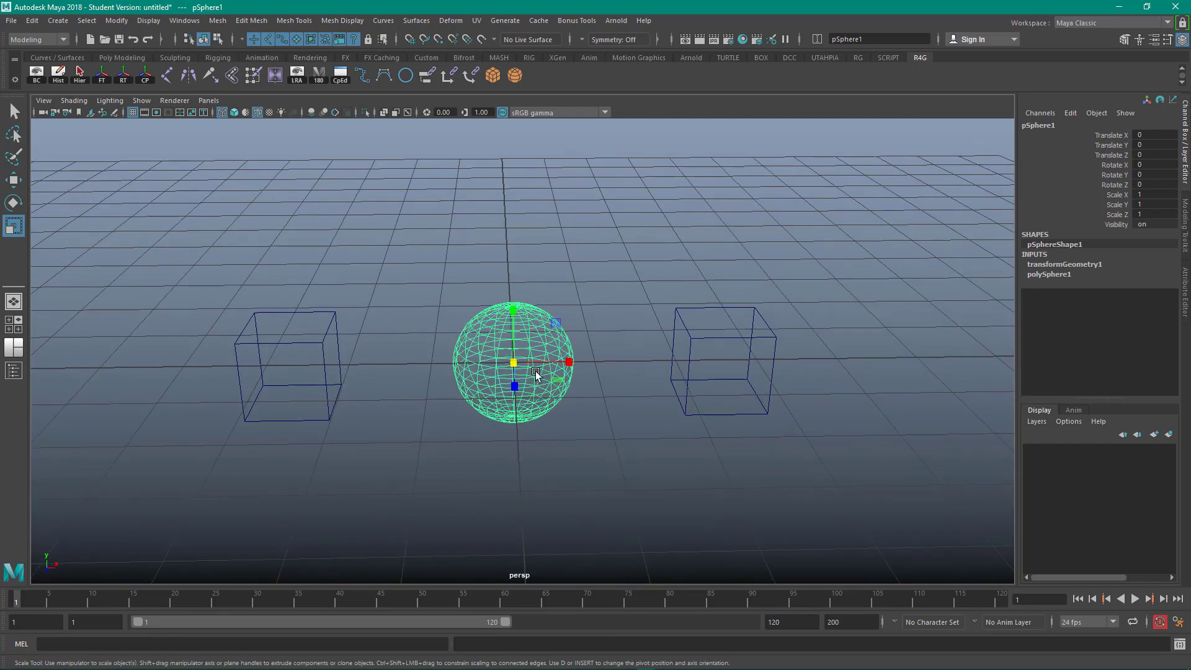
{"action": "left_click_drag", "start_coordinate": [657, 272], "coordinate": [745, 357]}
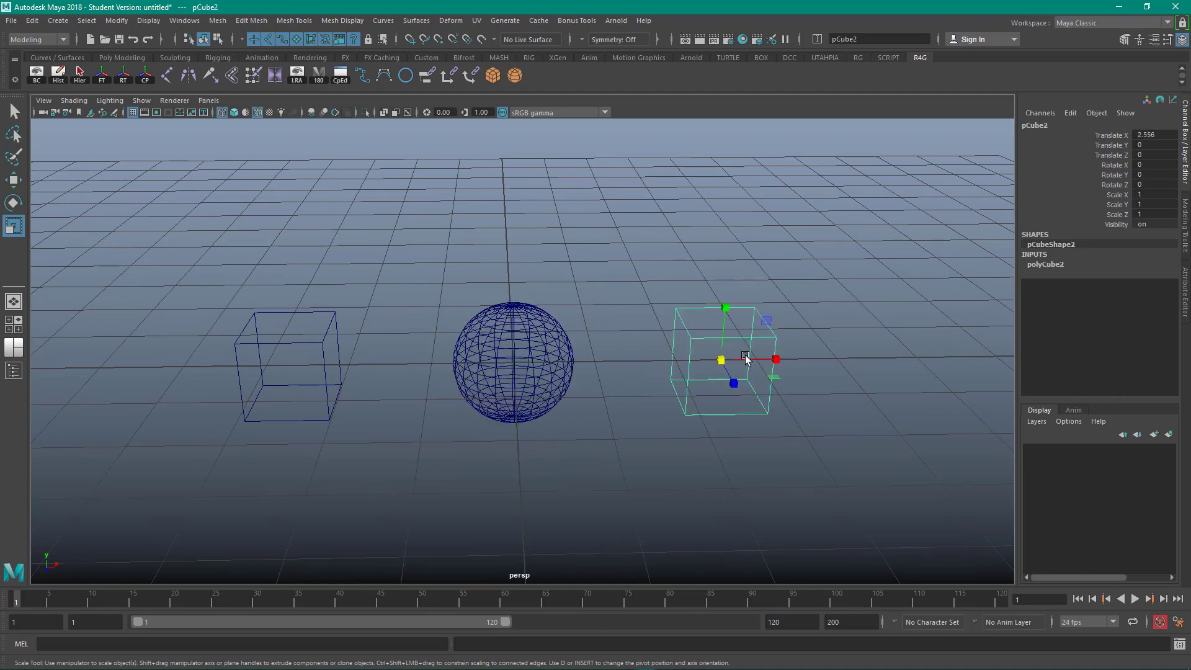
{"action": "left_click", "coordinate": [480, 330]}
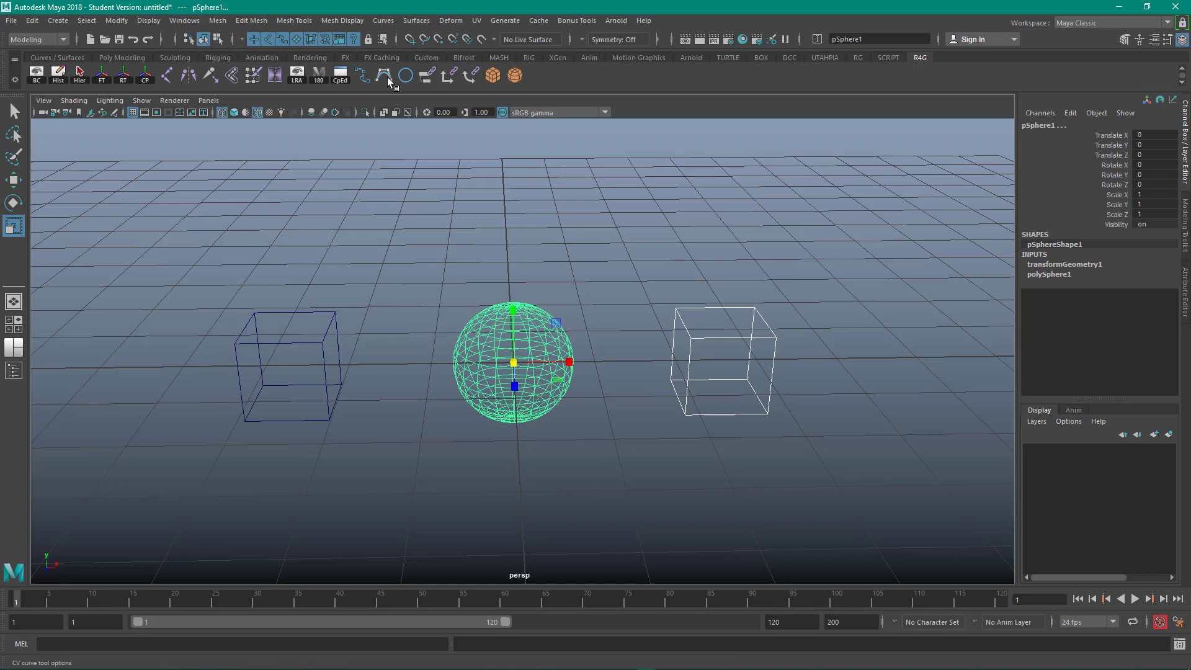
{"action": "double_click", "coordinate": [448, 76]}
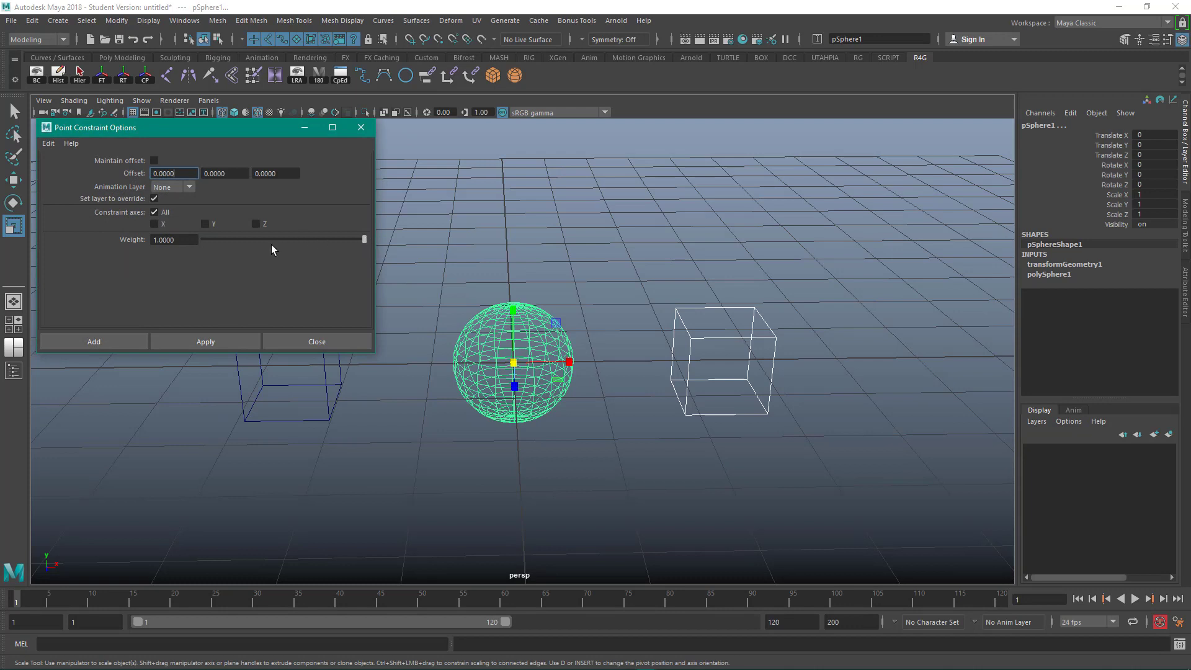
{"action": "left_click_drag", "start_coordinate": [364, 239], "coordinate": [266, 239]}
{"action": "left_click_drag", "start_coordinate": [185, 239], "coordinate": [105, 238]}
{"action": "type", "text": ".5"}
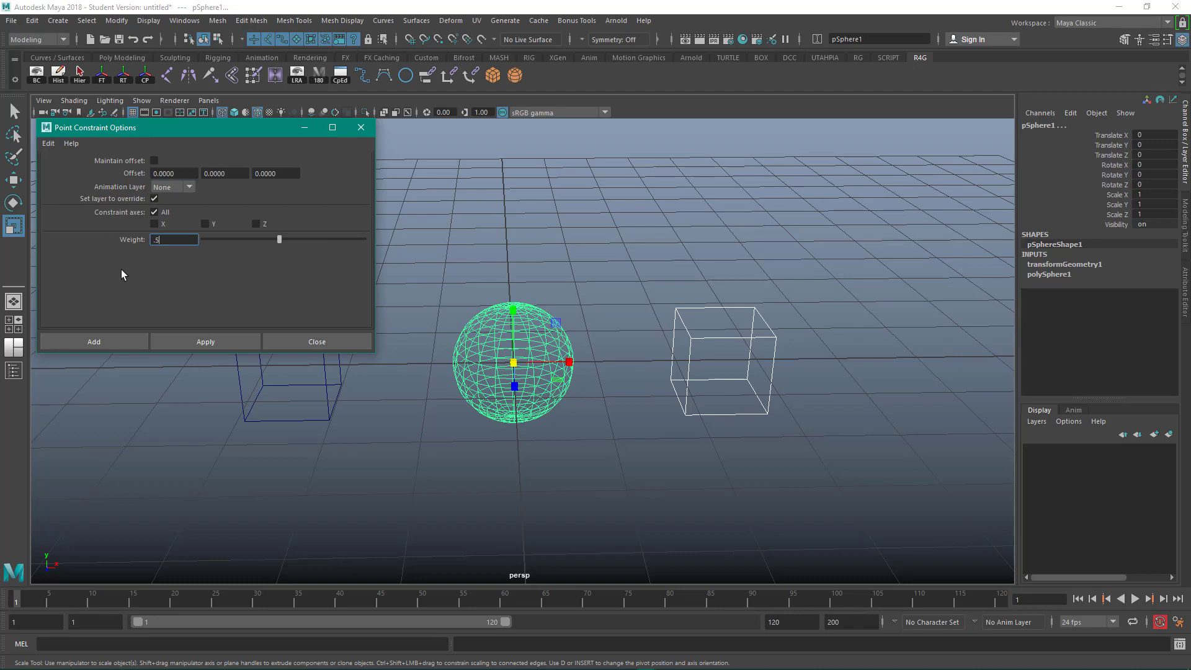
{"action": "left_click", "coordinate": [184, 341]}
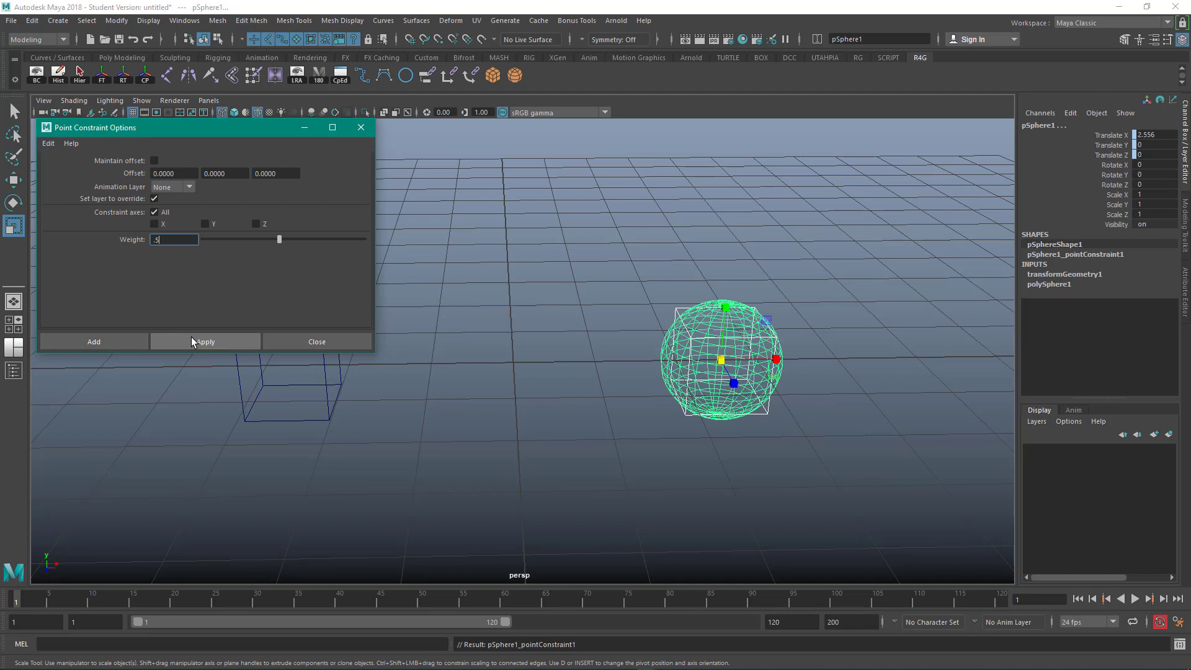
{"action": "left_click", "coordinate": [361, 127]}
Step: Undo the sphere's point constraint and clear the selection
{"action": "left_click", "coordinate": [519, 204]}
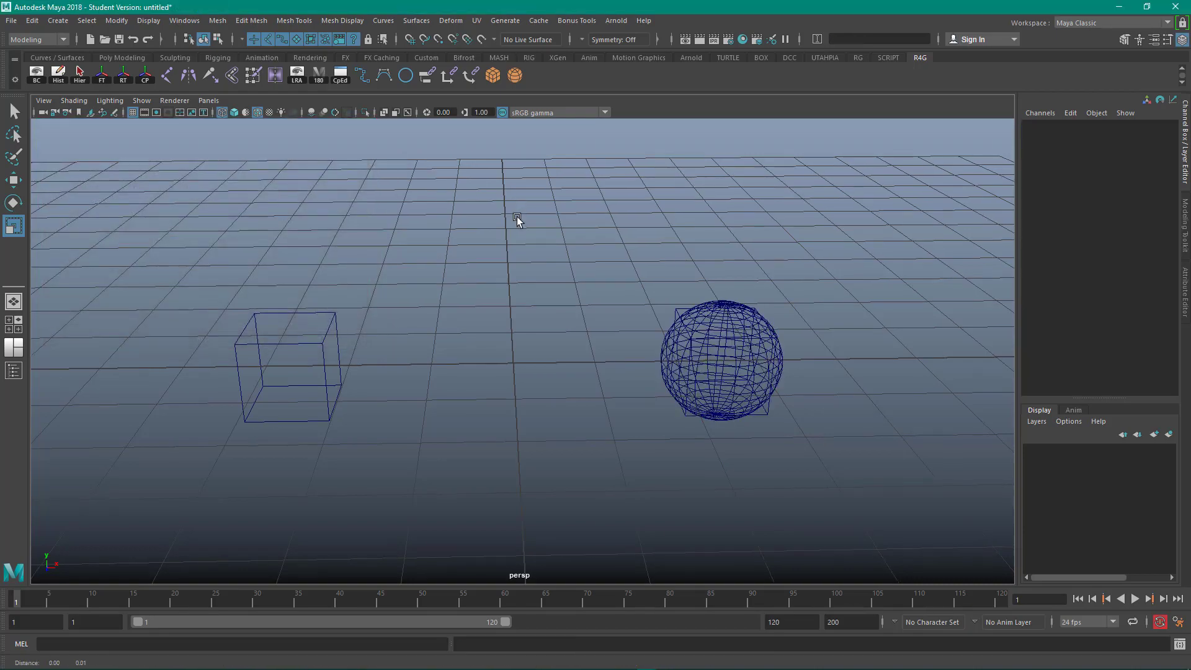
{"action": "mouse_move", "coordinate": [517, 217]}
{"action": "middle_mouse_down", "text": "alt"}
{"action": "mouse_move", "coordinate": [489, 30]}
{"action": "mouse_move", "coordinate": [517, 263]}
{"action": "mouse_move", "coordinate": [510, 199]}
{"action": "mouse_move", "coordinate": [517, 245]}
{"action": "mouse_move", "coordinate": [487, 175]}
{"action": "mouse_move", "coordinate": [523, 197]}
{"action": "middle_mouse_up", "text": "alt"}
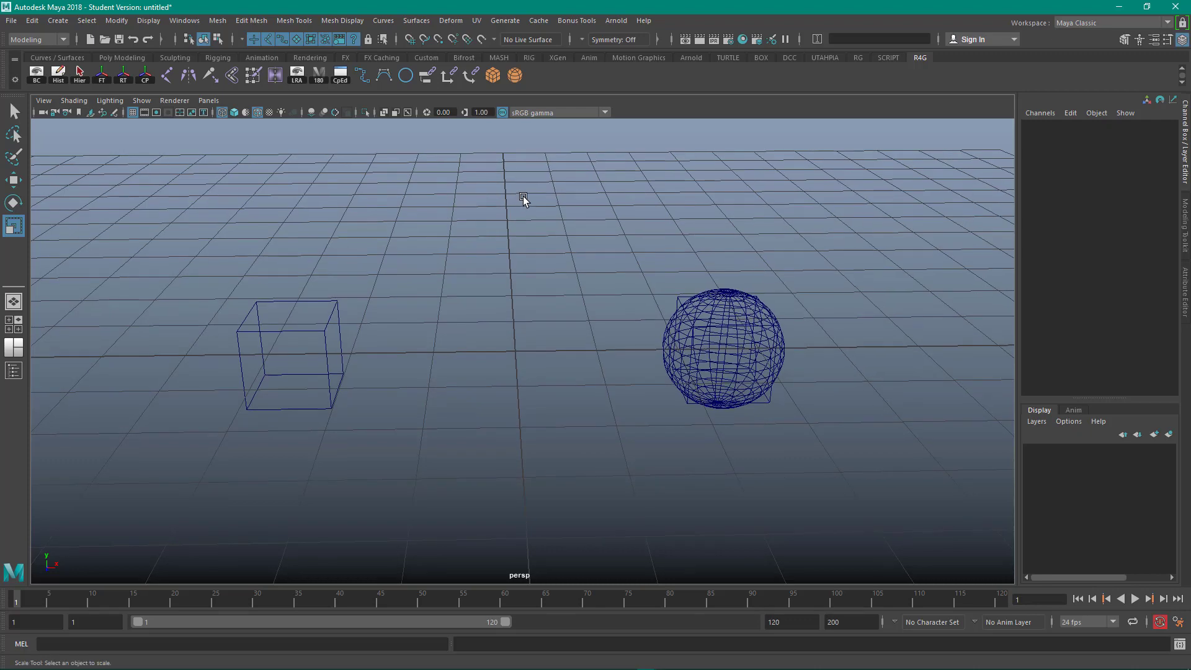
{"action": "key", "text": "ctrl+z"}
{"action": "key", "text": "ctrl+z"}
{"action": "left_click", "coordinate": [523, 197]}
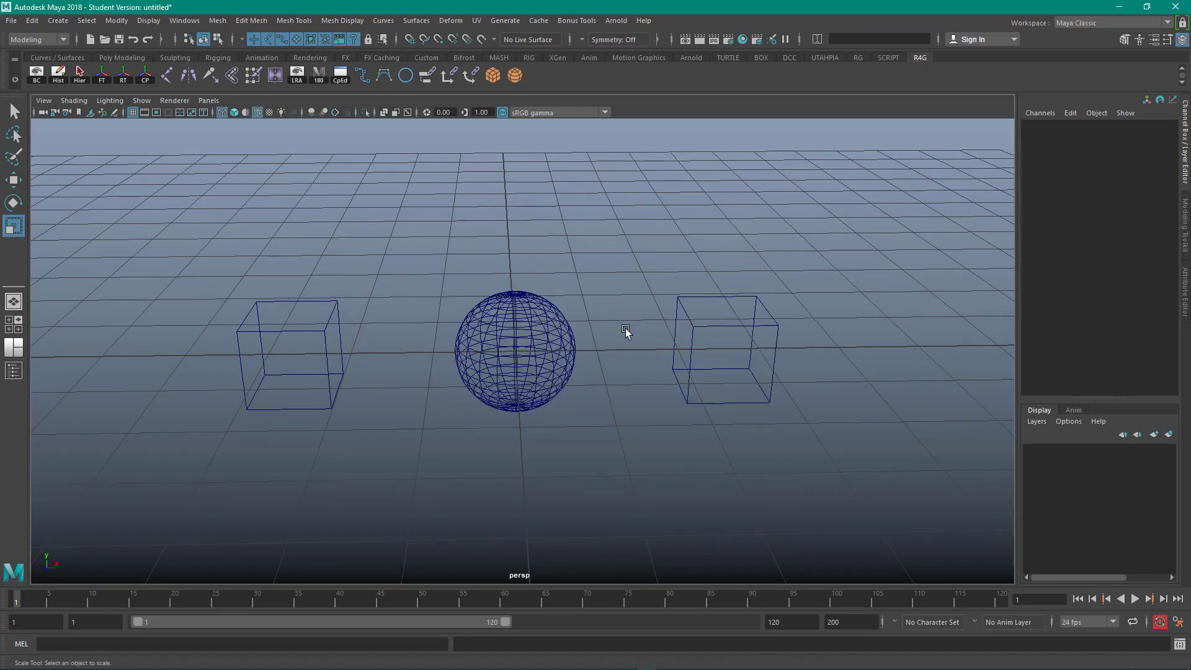
Step: Point-constrain the sphere to the cube on the positive X side, on all axes with Maintain offset on and a weight of 1
{"action": "left_click", "coordinate": [749, 370]}
{"action": "left_click", "coordinate": [520, 288], "text": "shift"}
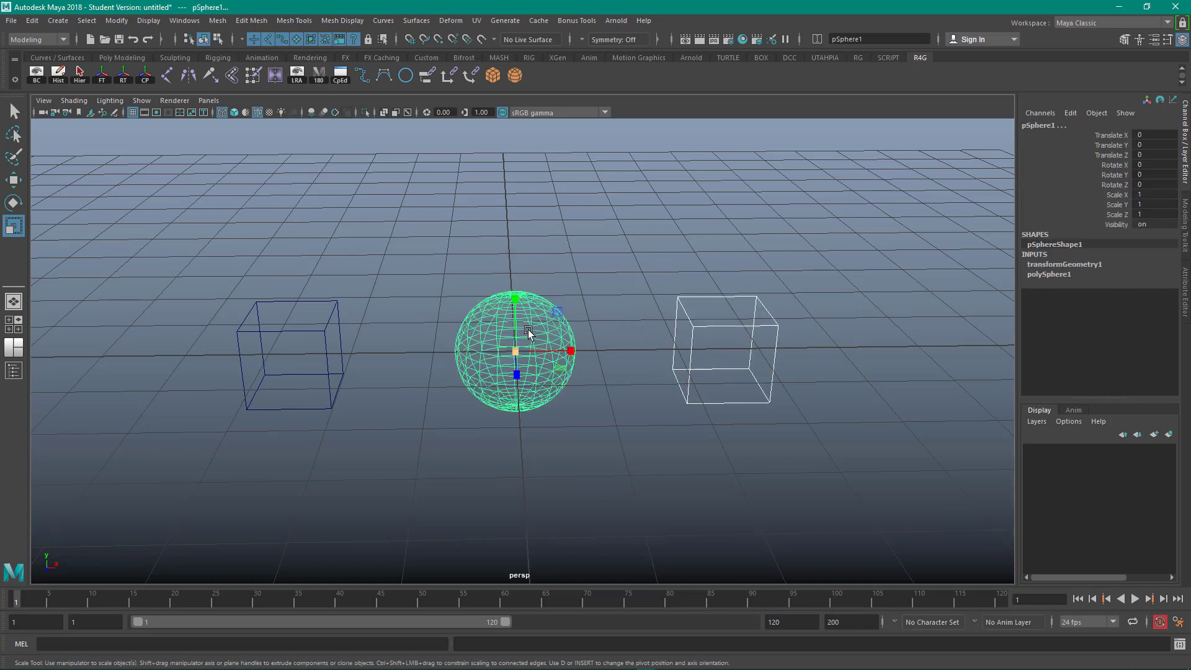
{"action": "double_click", "coordinate": [447, 79]}
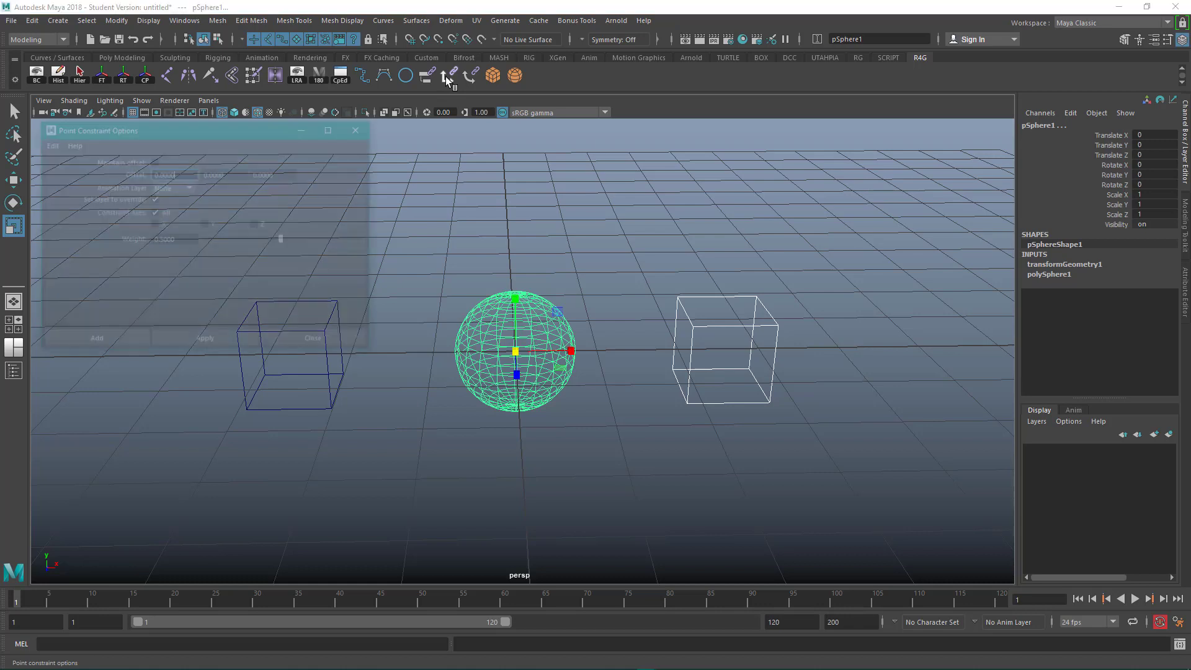
{"action": "left_click", "coordinate": [153, 160]}
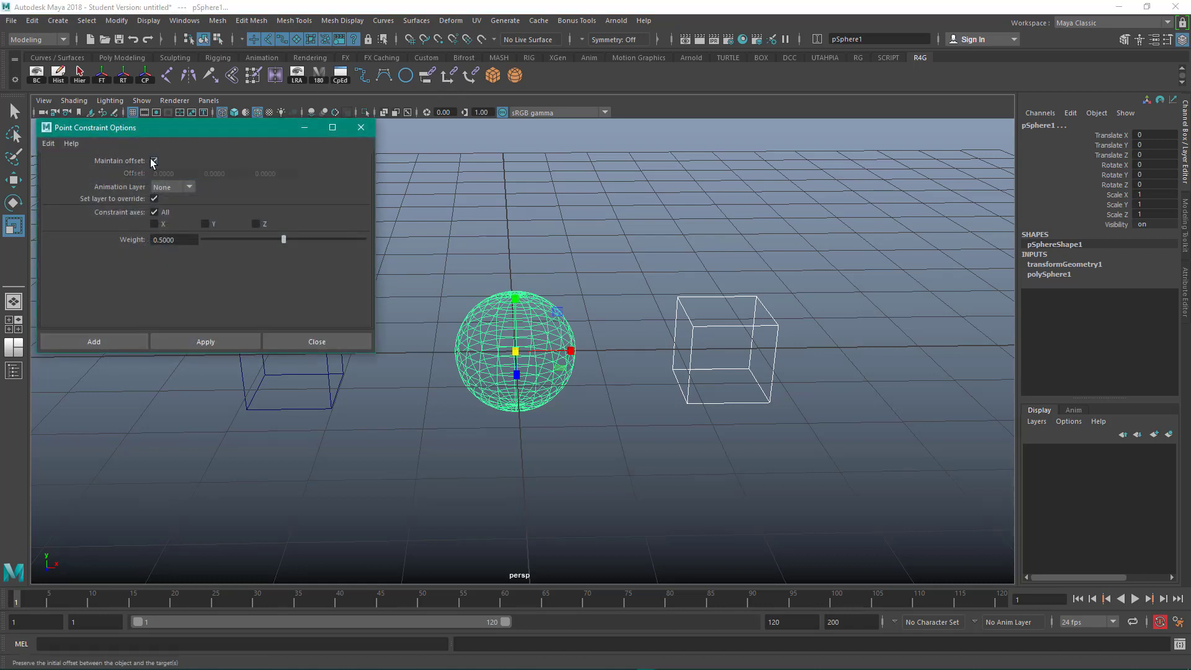
{"action": "left_click_drag", "start_coordinate": [290, 239], "coordinate": [407, 269]}
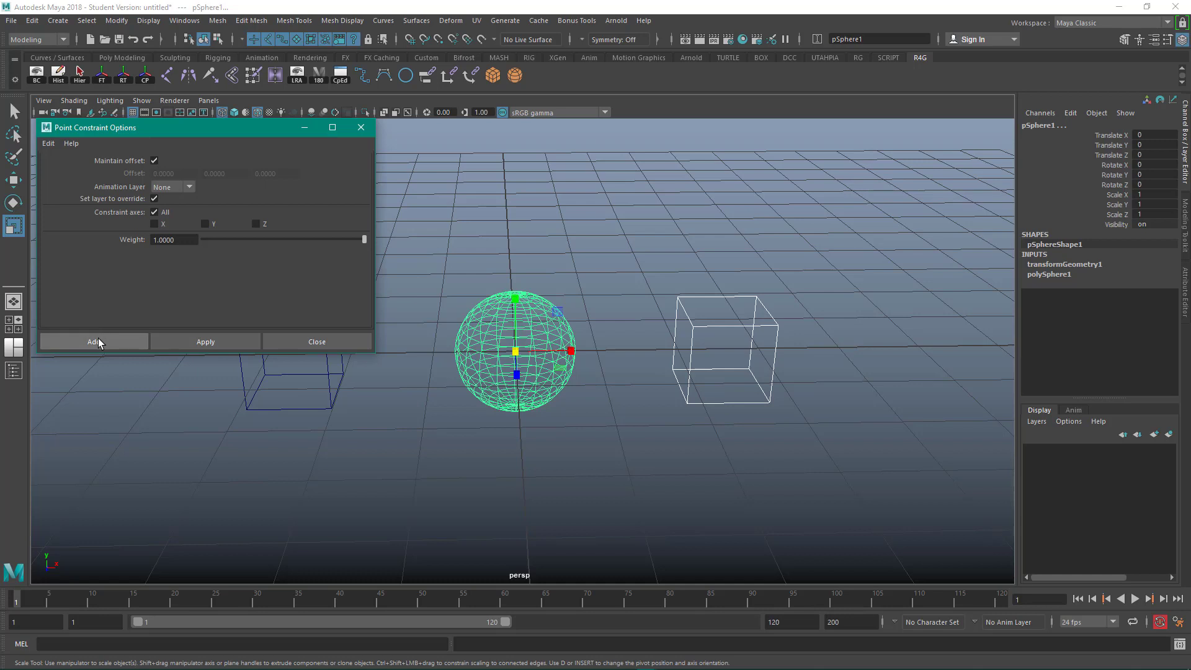
{"action": "left_click", "coordinate": [181, 342]}
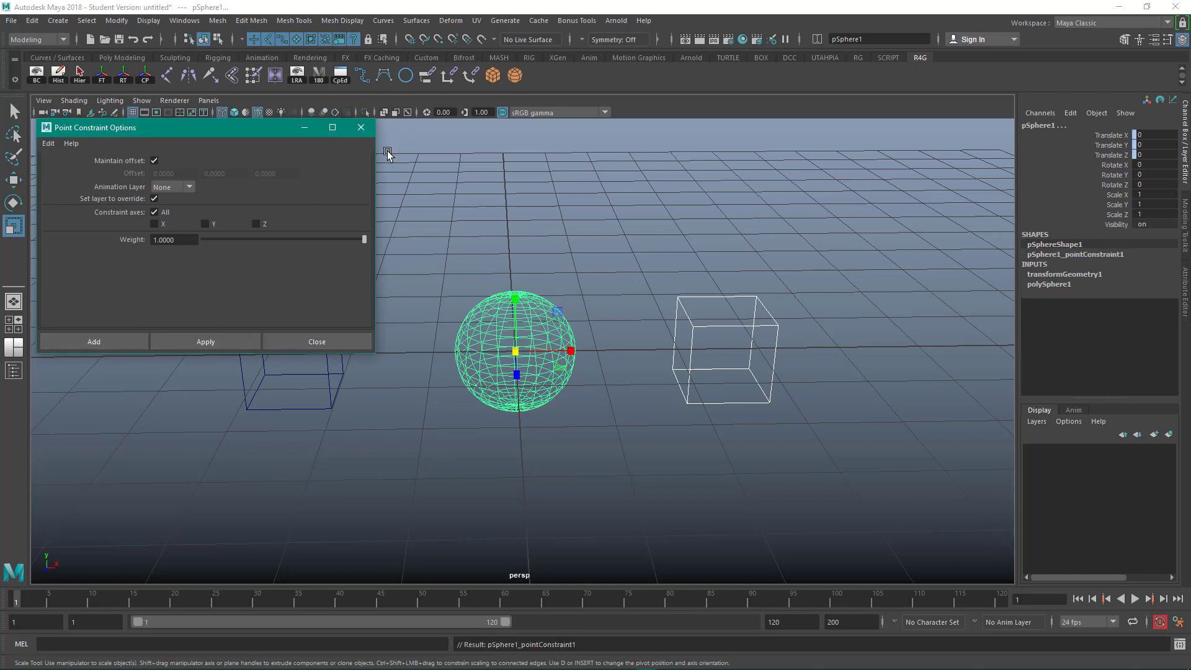
Step: Orient-constrain the sphere to the same cube on all axes with Maintain offset on and a weight of 1, and clear the selection
{"action": "left_click", "coordinate": [469, 76]}
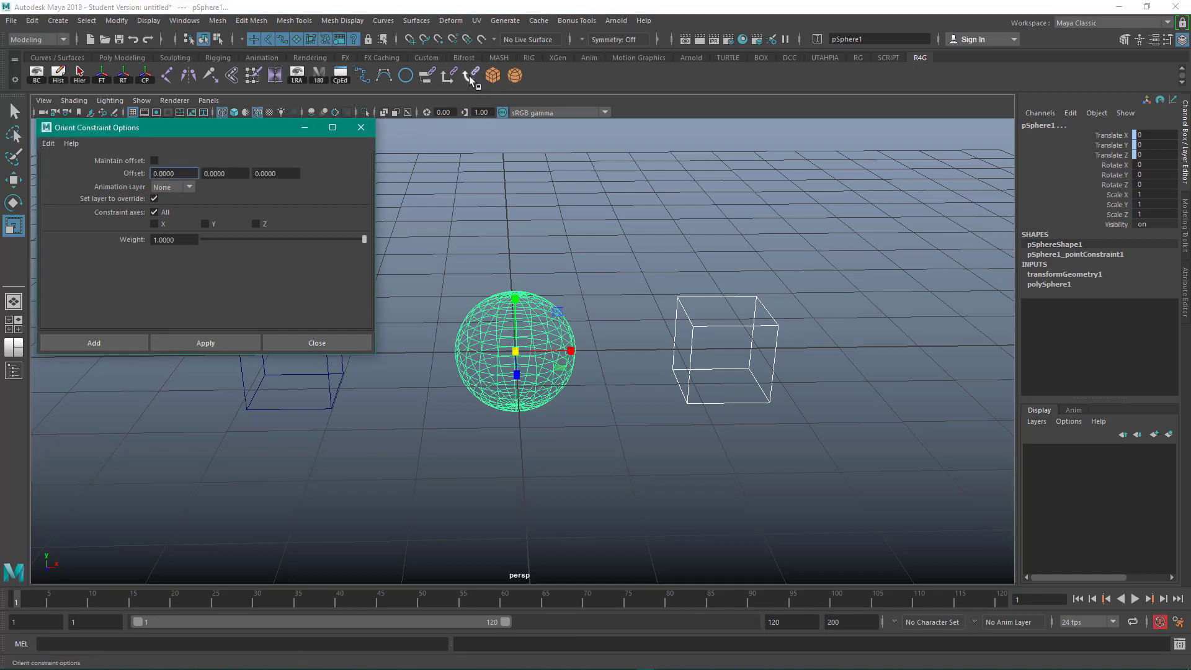
{"action": "left_click", "coordinate": [154, 161]}
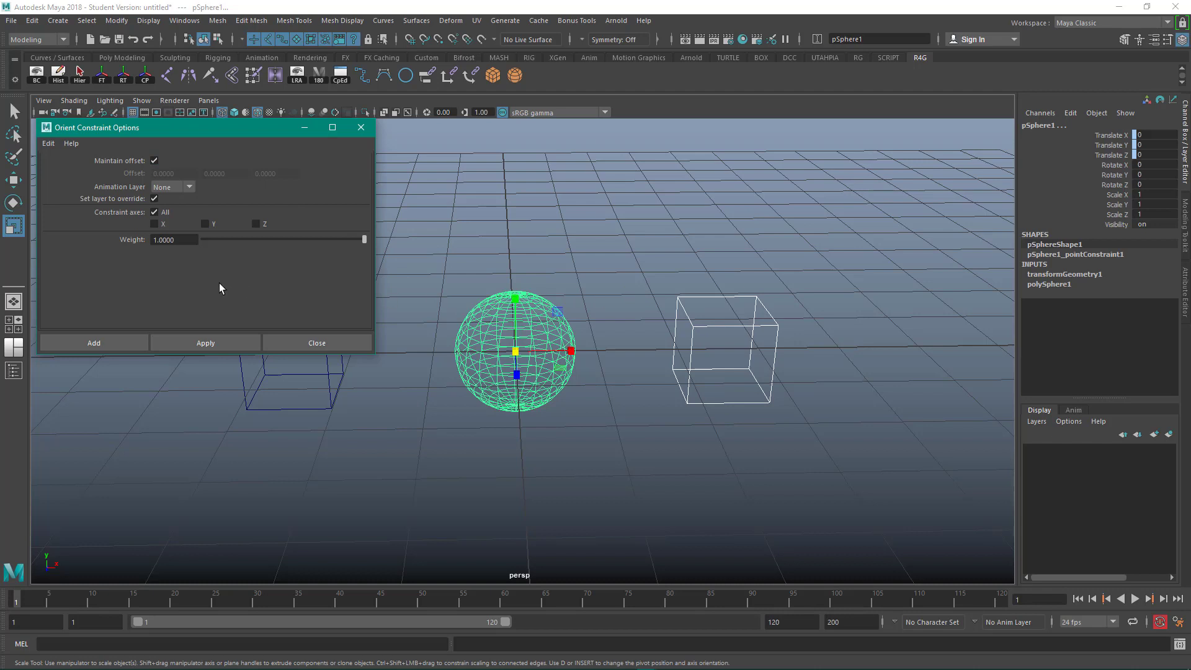
{"action": "left_click", "coordinate": [208, 342]}
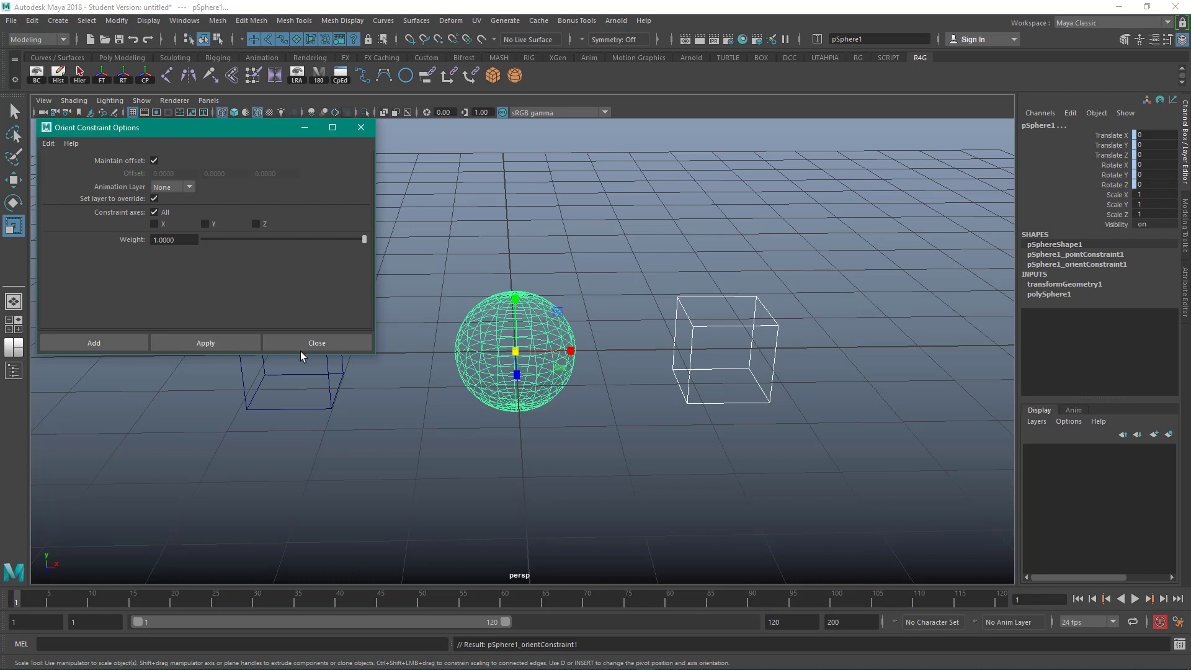
{"action": "left_click", "coordinate": [333, 345]}
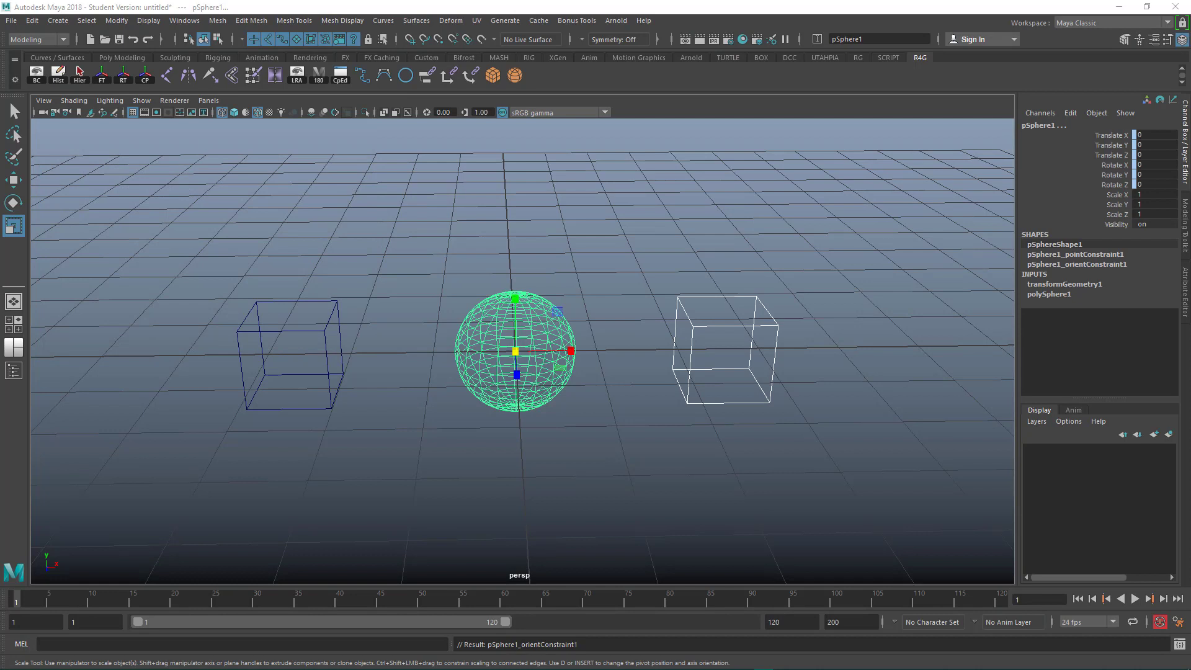
{"action": "left_click", "coordinate": [380, 239]}
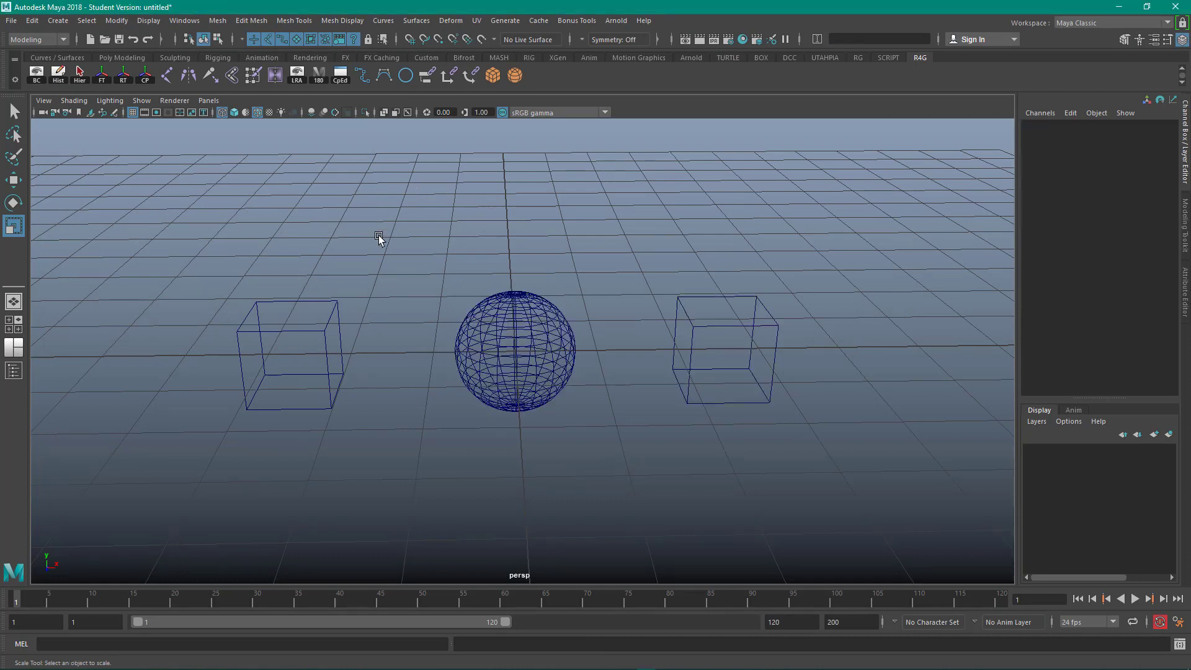
Step: Point-constrain the sphere also to the cube on the negative X side, on all axes with Maintain offset on and a weight of 1
{"action": "left_click_drag", "start_coordinate": [232, 244], "coordinate": [292, 338]}
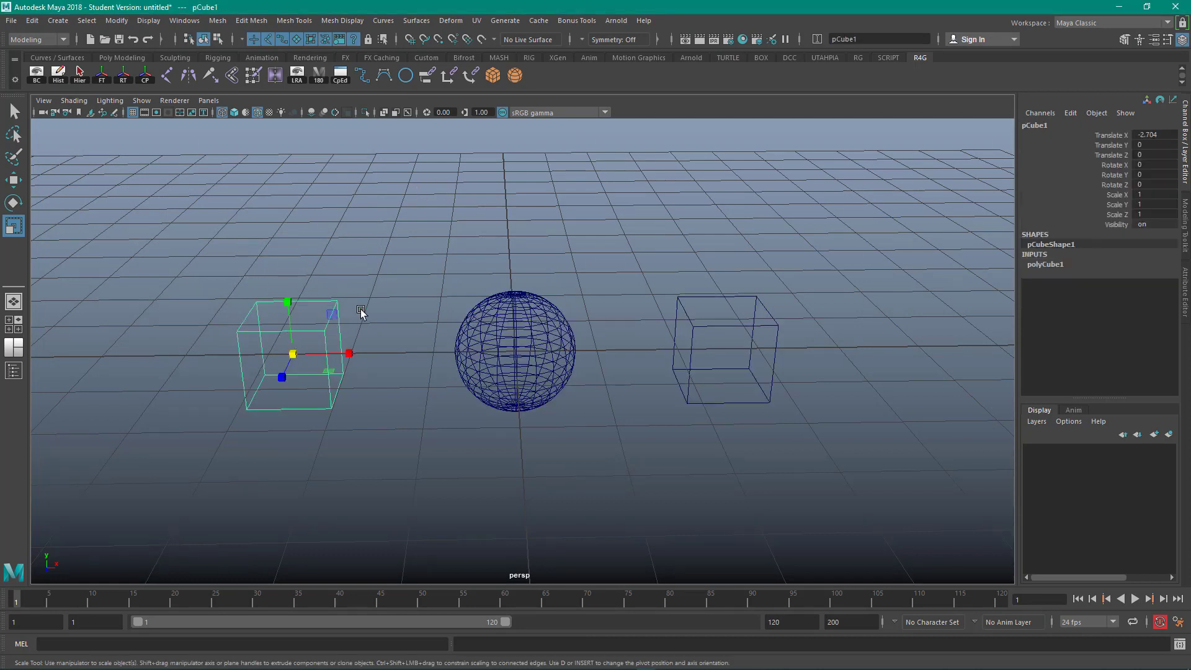
{"action": "left_click_drag", "start_coordinate": [438, 244], "coordinate": [457, 340], "text": "shift"}
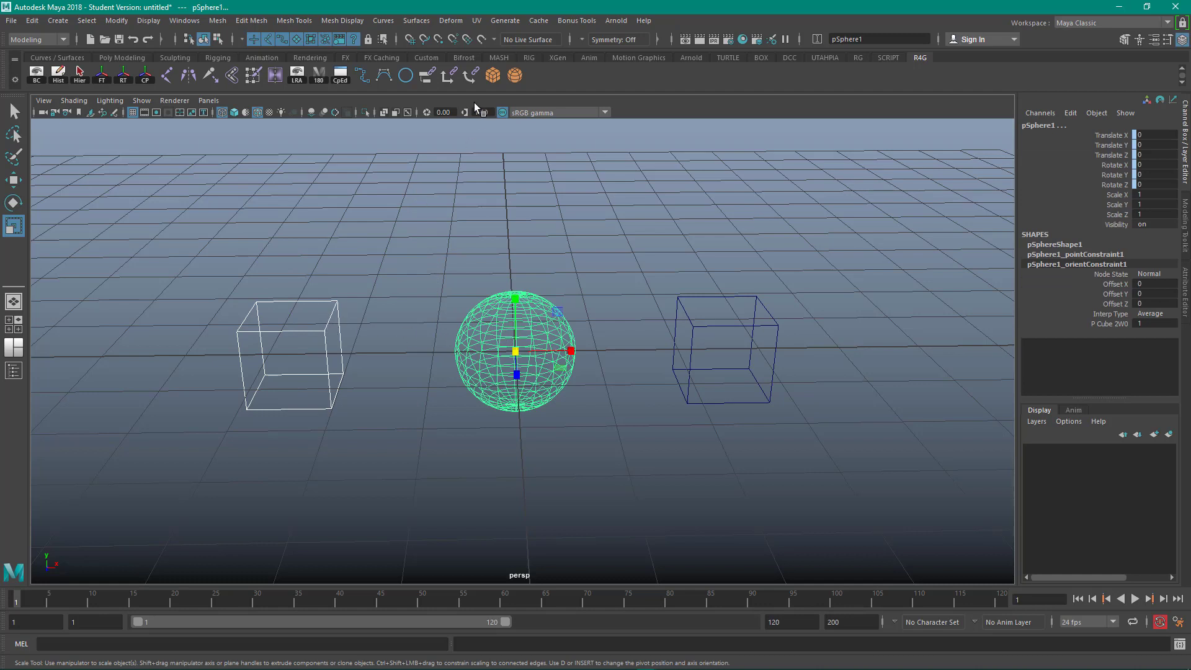
{"action": "left_click", "coordinate": [449, 78]}
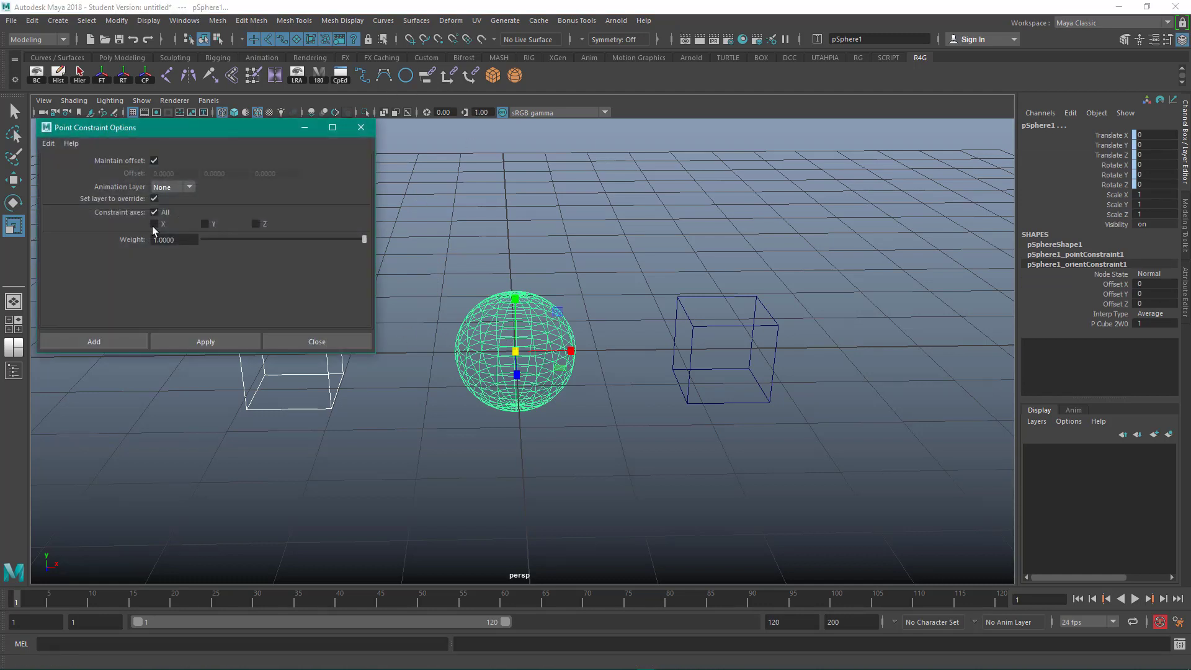
{"action": "left_click", "coordinate": [197, 341]}
Step: Orient-constrain the sphere to the negative X cube with Maintain offset on and a weight of 1, and clear the selection
{"action": "left_click", "coordinate": [469, 76]}
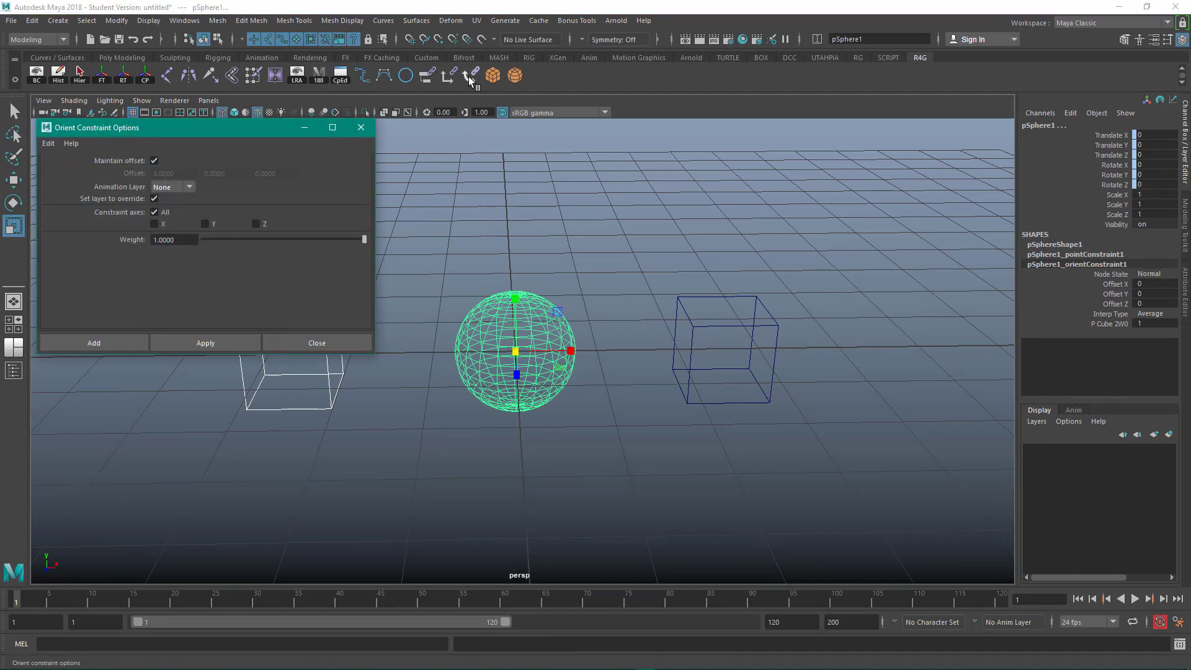
{"action": "left_click", "coordinate": [205, 342]}
{"action": "left_click", "coordinate": [319, 345]}
{"action": "left_click", "coordinate": [461, 260]}
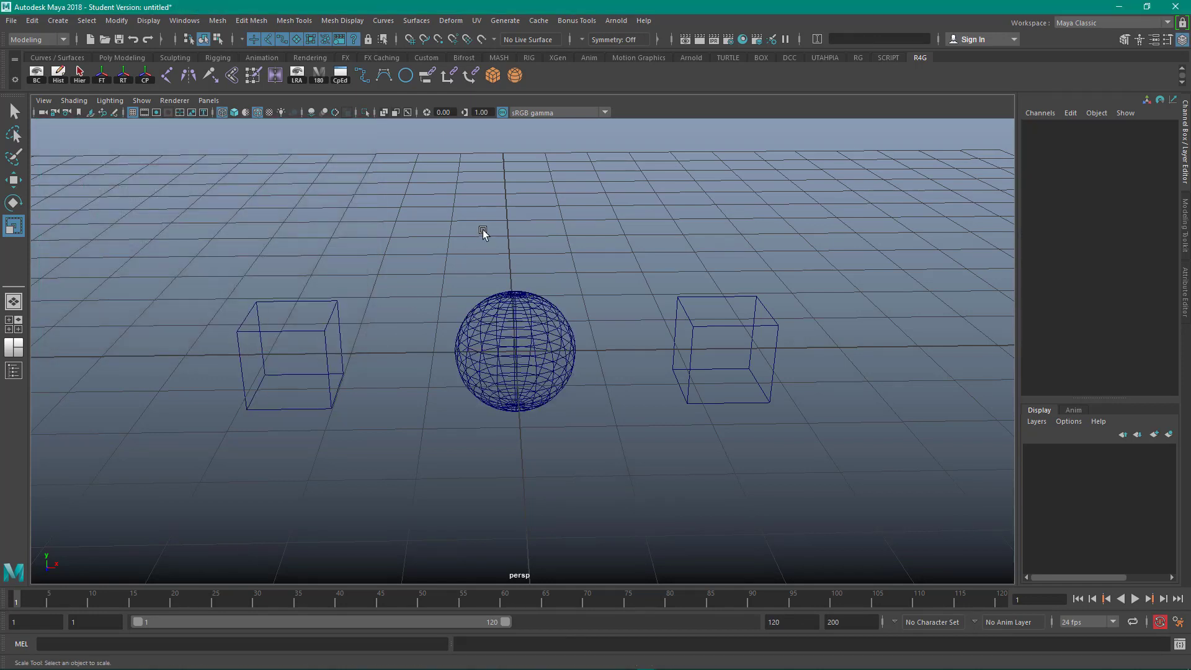
Step: Examine the two cube weights in the sphere's point constraint and orient constraint
{"action": "left_click_drag", "start_coordinate": [445, 244], "coordinate": [559, 379]}
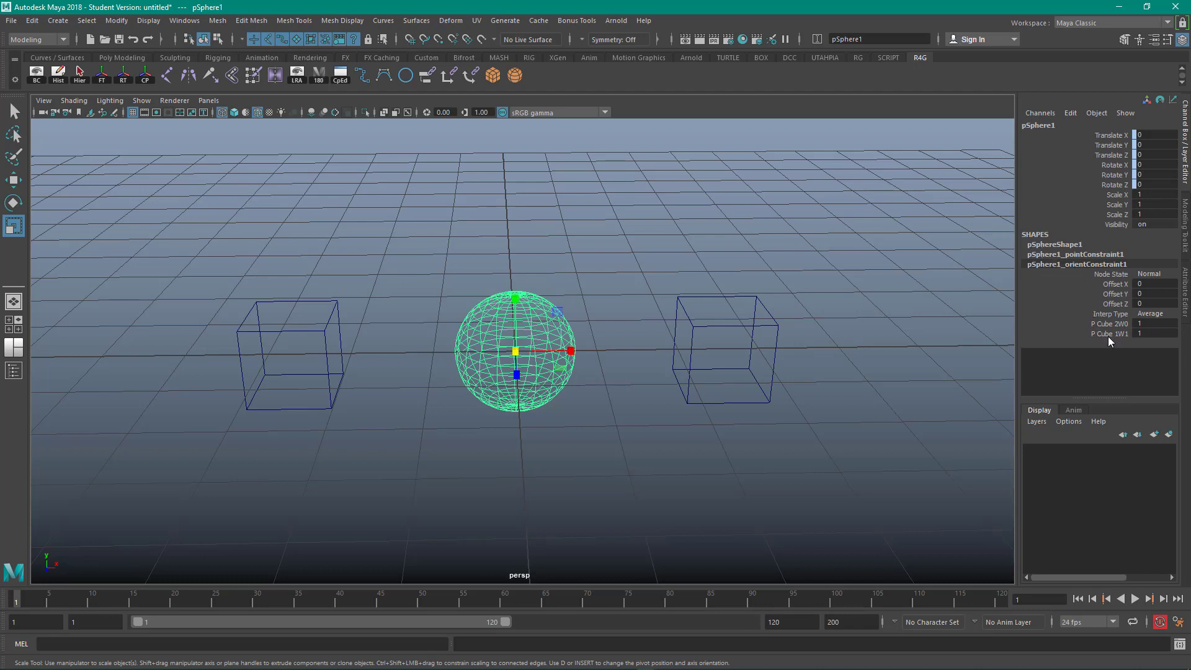
{"action": "left_click", "coordinate": [1093, 254]}
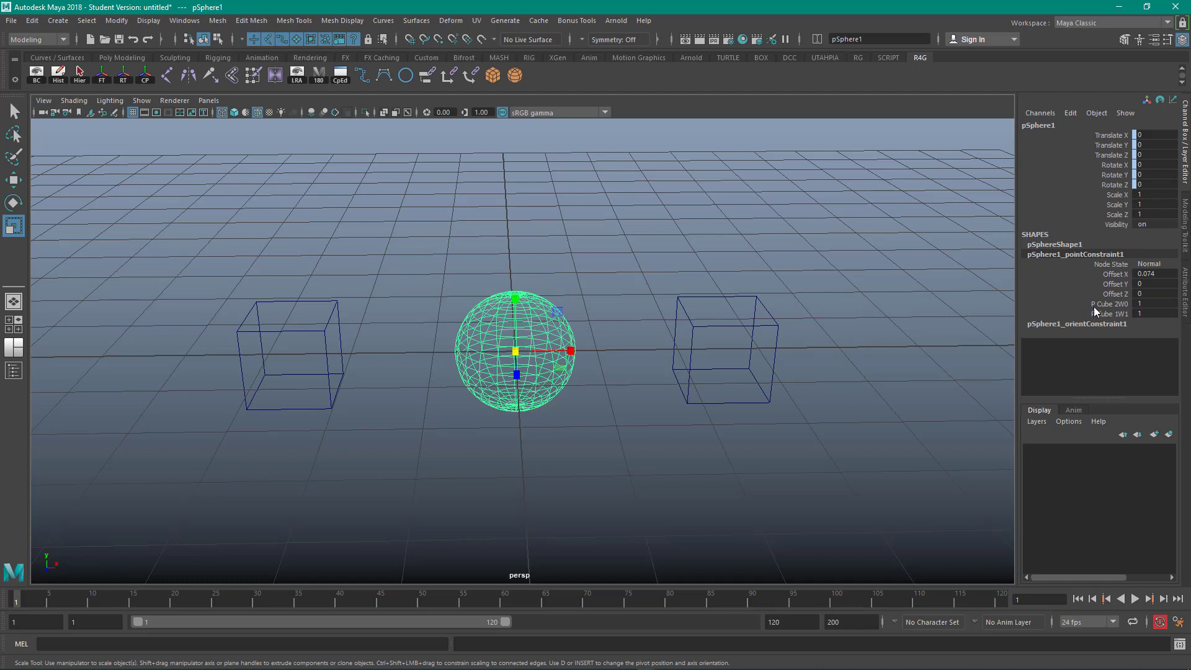
{"action": "left_click", "coordinate": [1082, 323]}
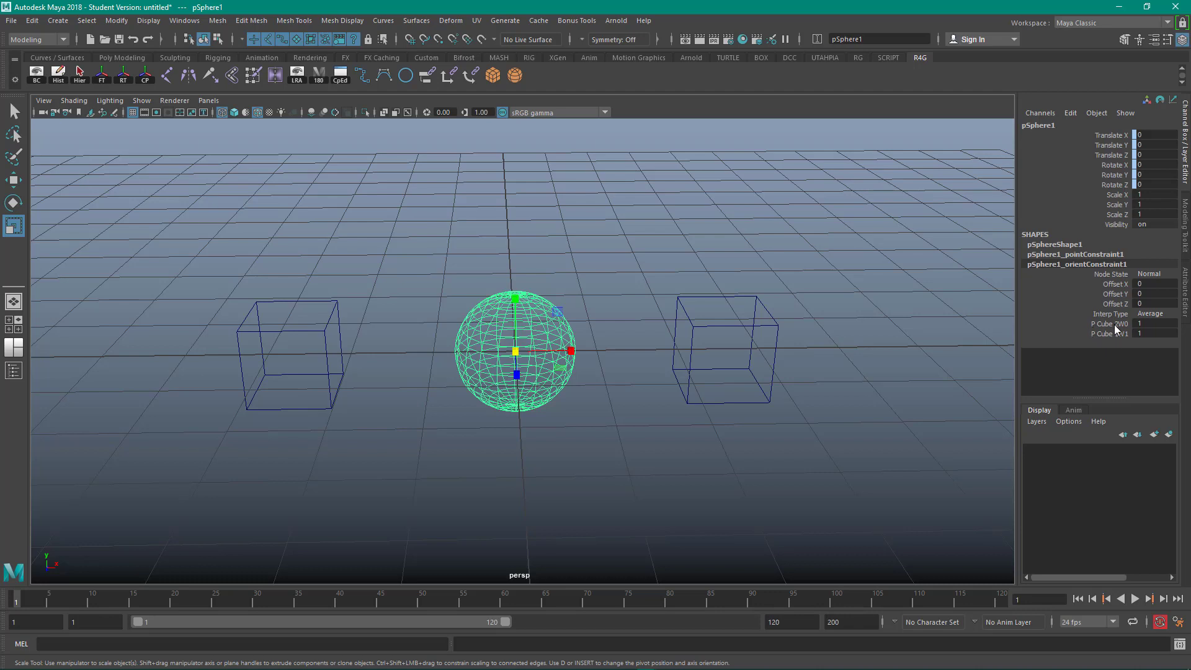
Step: Rotate the cube on the positive X side about Y to about 53 degrees and compare its rotation with the sphere's
{"action": "left_click", "coordinate": [688, 276]}
{"action": "left_click", "coordinate": [742, 336]}
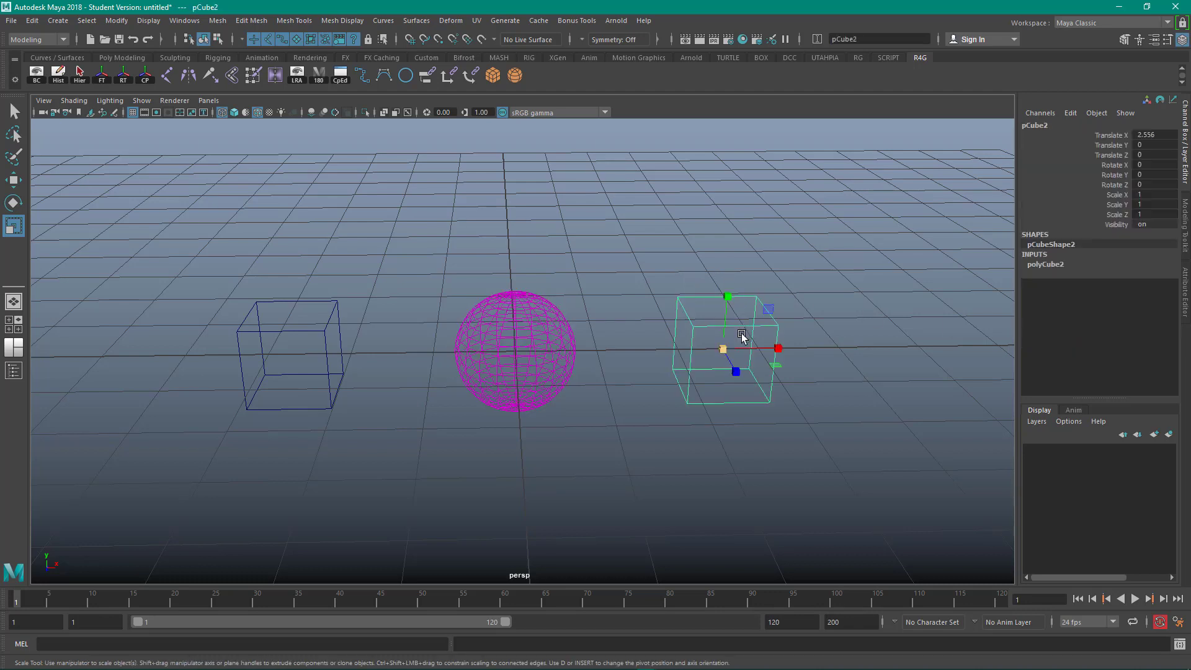
{"action": "key", "text": "e"}
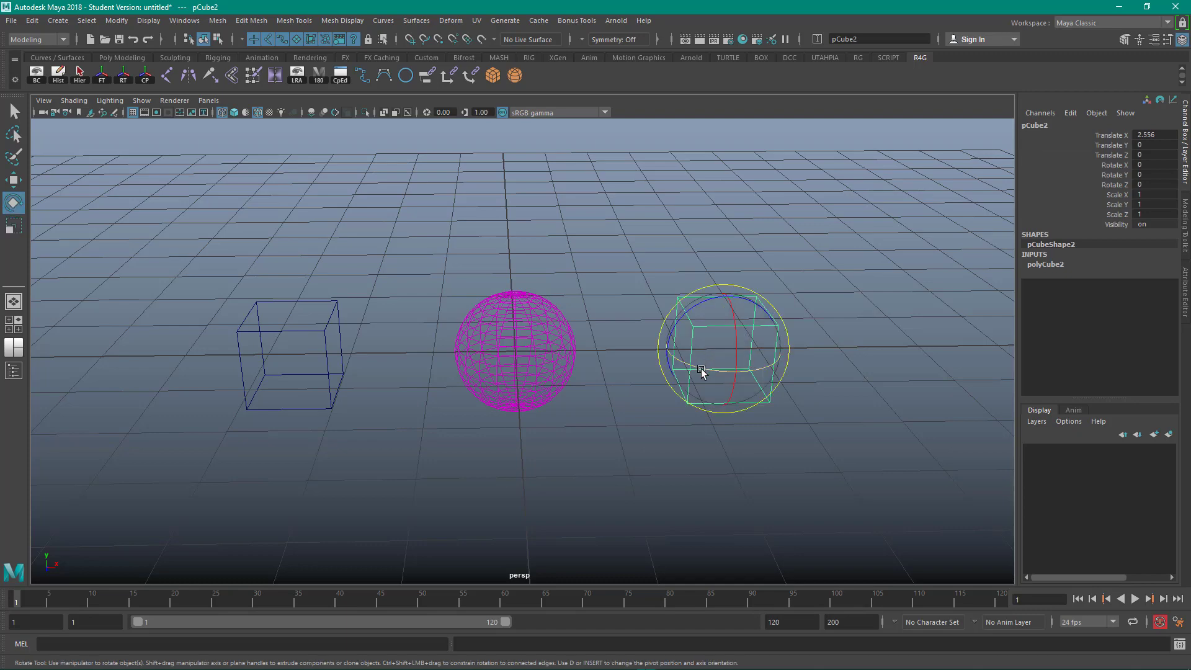
{"action": "left_click_drag", "start_coordinate": [706, 370], "coordinate": [757, 363]}
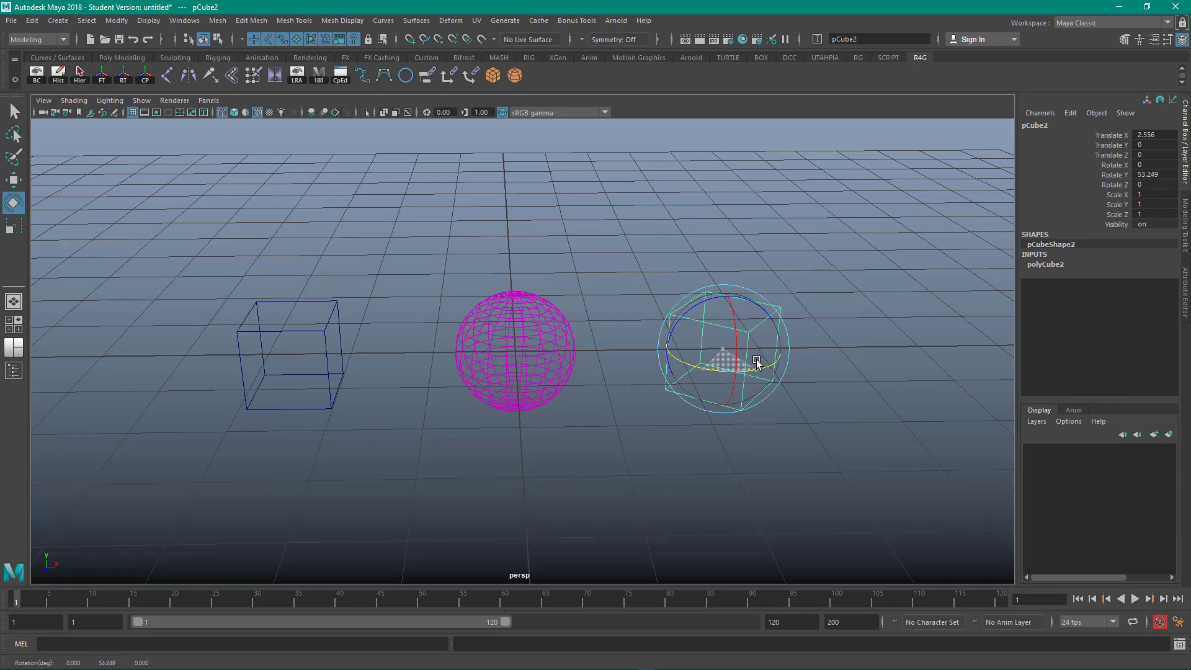
{"action": "left_click", "coordinate": [549, 304]}
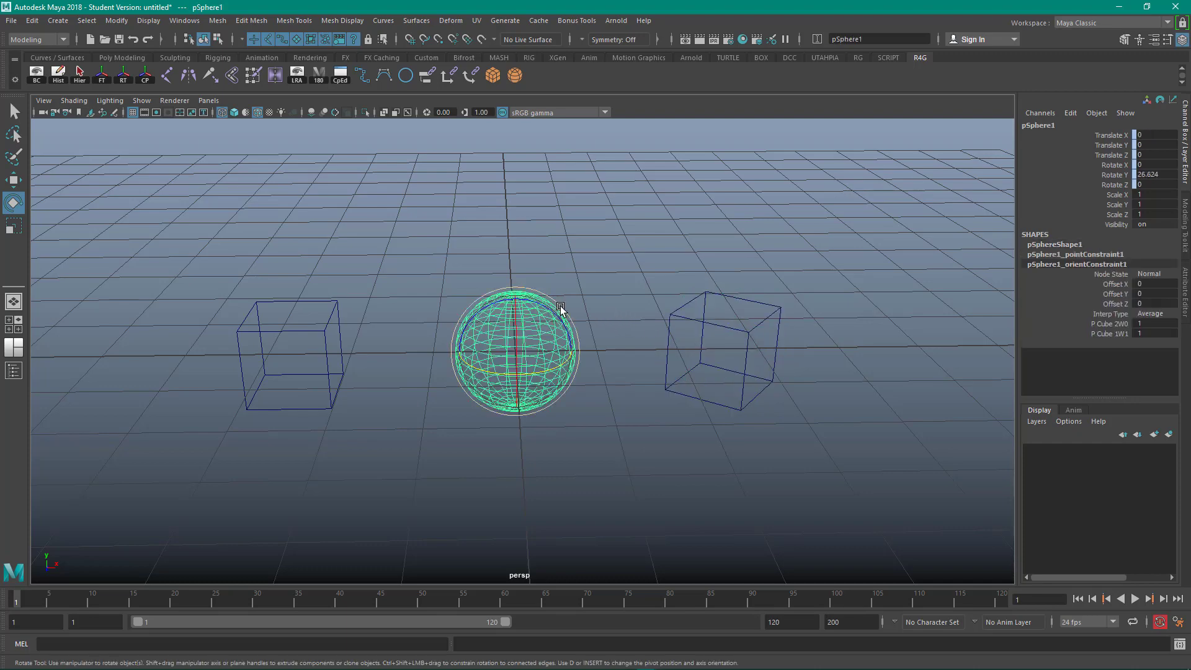
{"action": "left_click", "coordinate": [717, 346]}
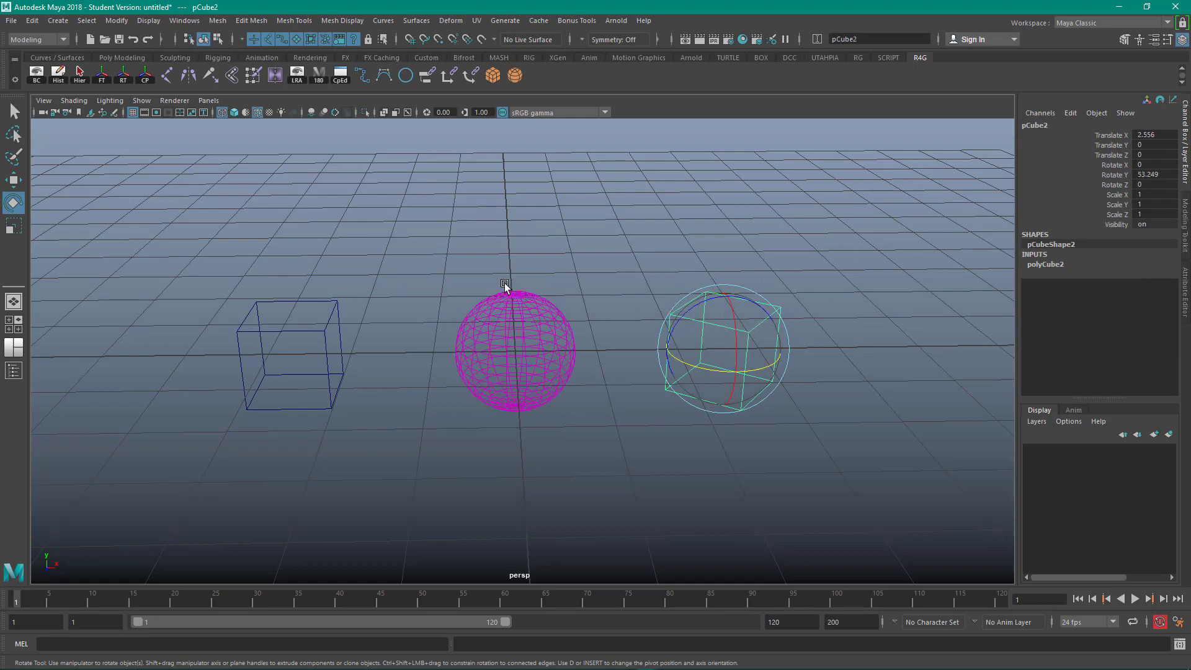
{"action": "left_click", "coordinate": [512, 324]}
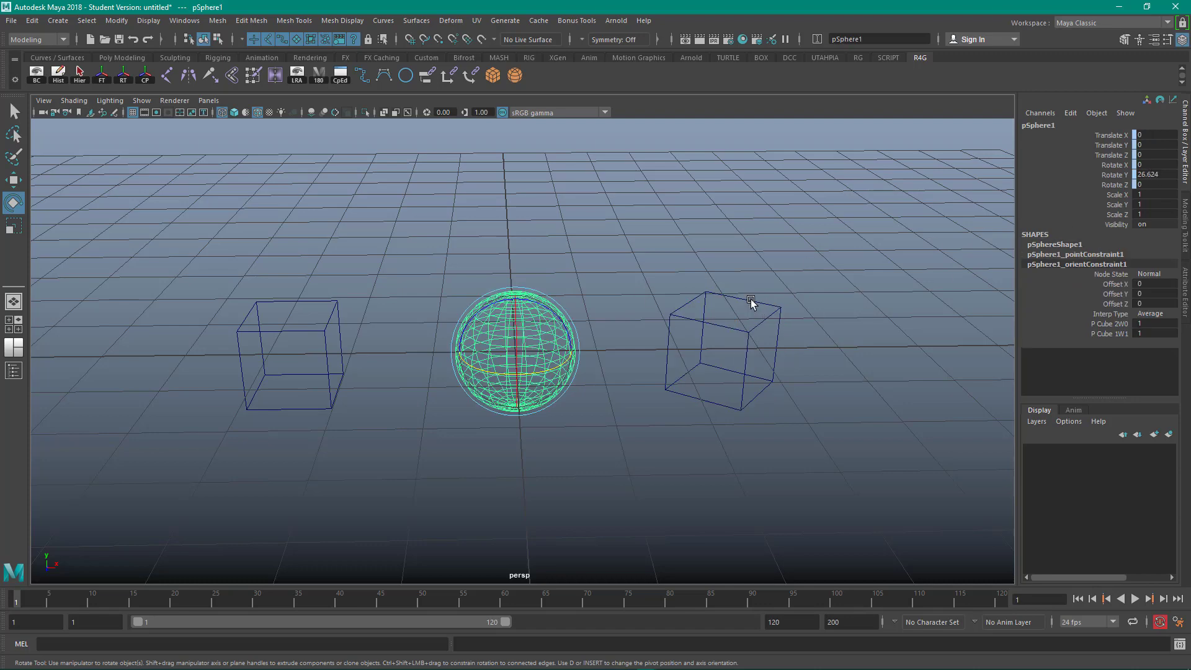
Step: Rotate the cube on the negative X side about Y to about 76 degrees and compare it with the sphere and other cube
{"action": "left_click_drag", "start_coordinate": [274, 278], "coordinate": [351, 368]}
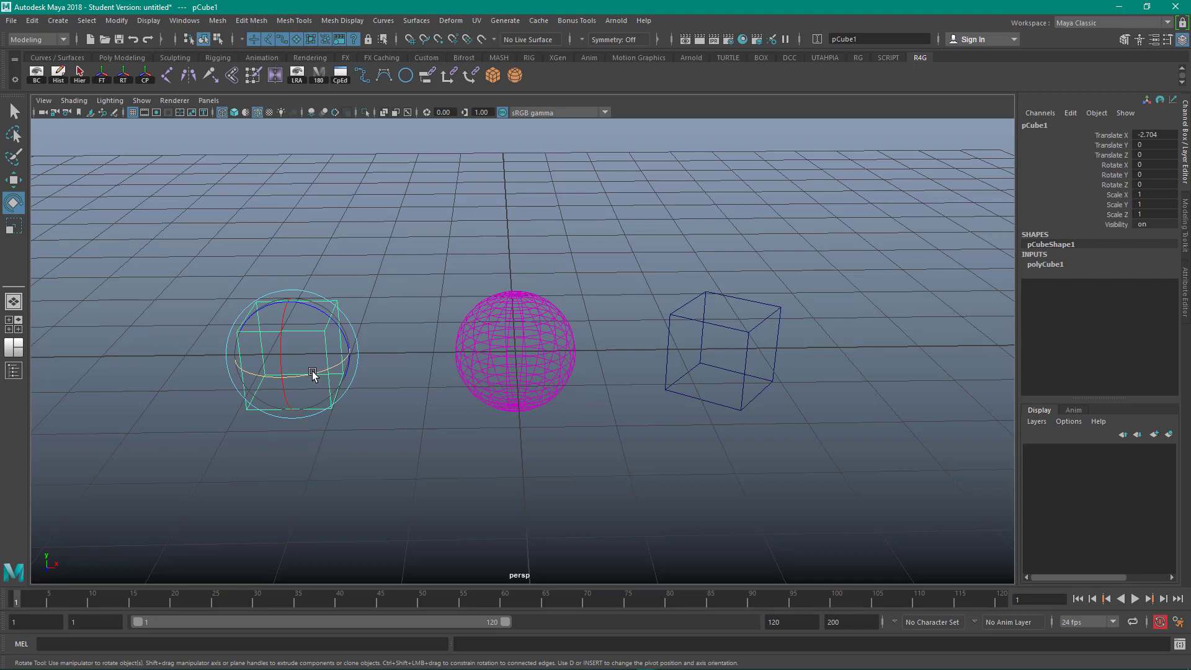
{"action": "left_click_drag", "start_coordinate": [311, 376], "coordinate": [373, 329]}
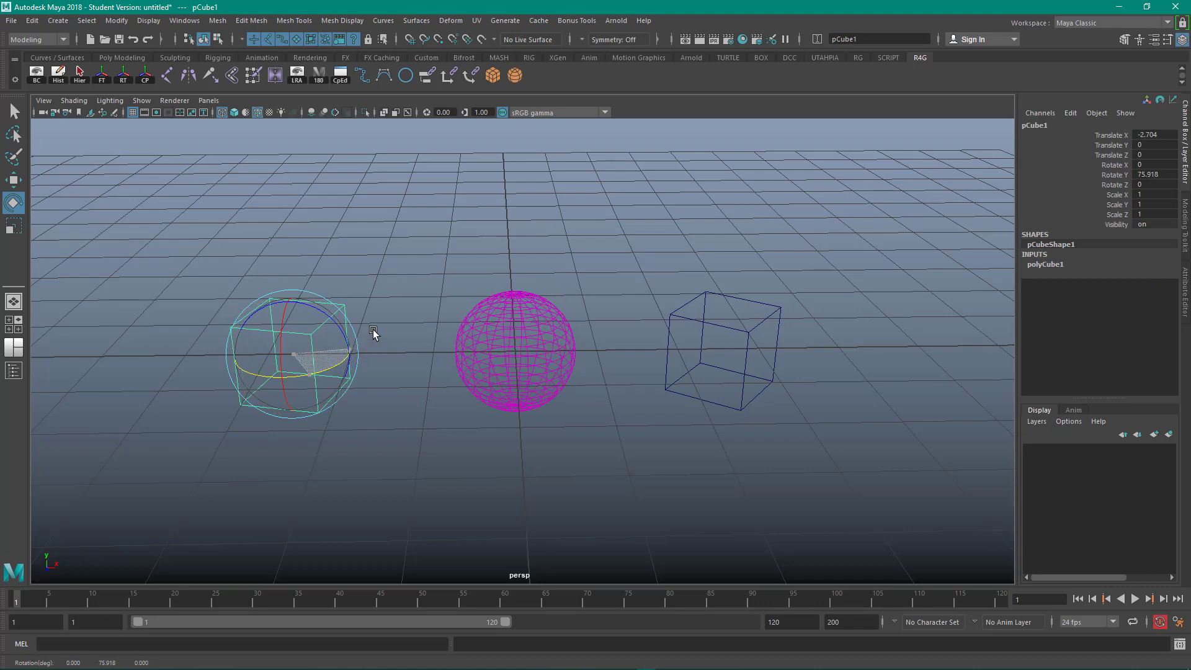
{"action": "left_click", "coordinate": [531, 359]}
{"action": "left_click", "coordinate": [762, 338]}
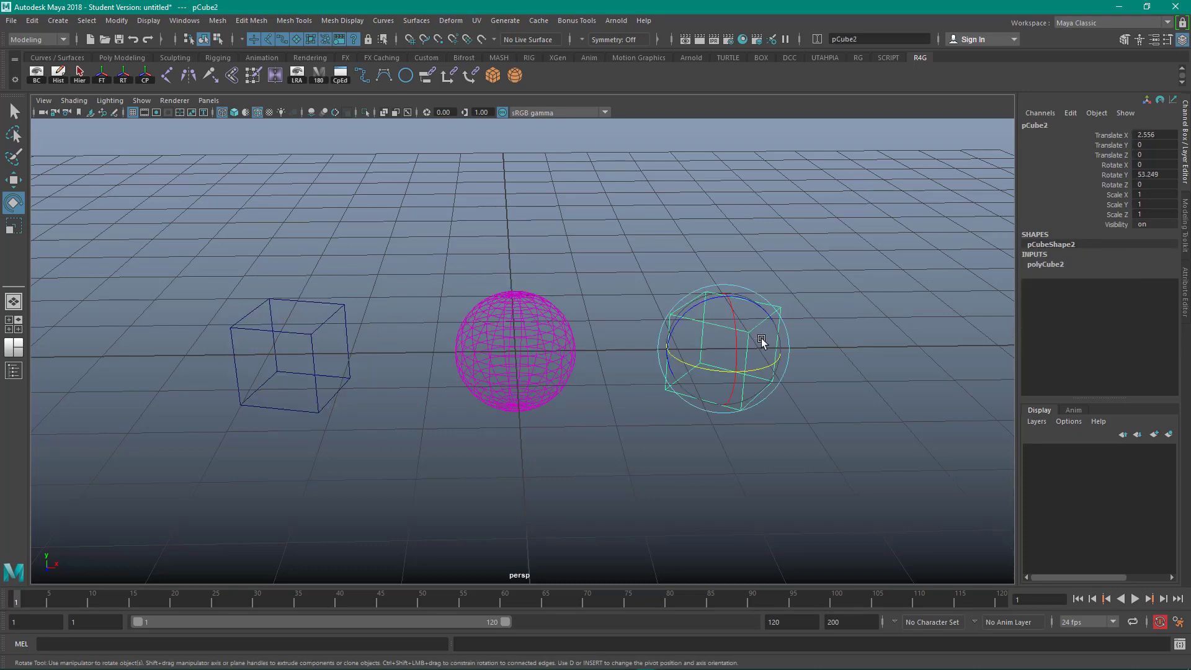
{"action": "left_click", "coordinate": [252, 315]}
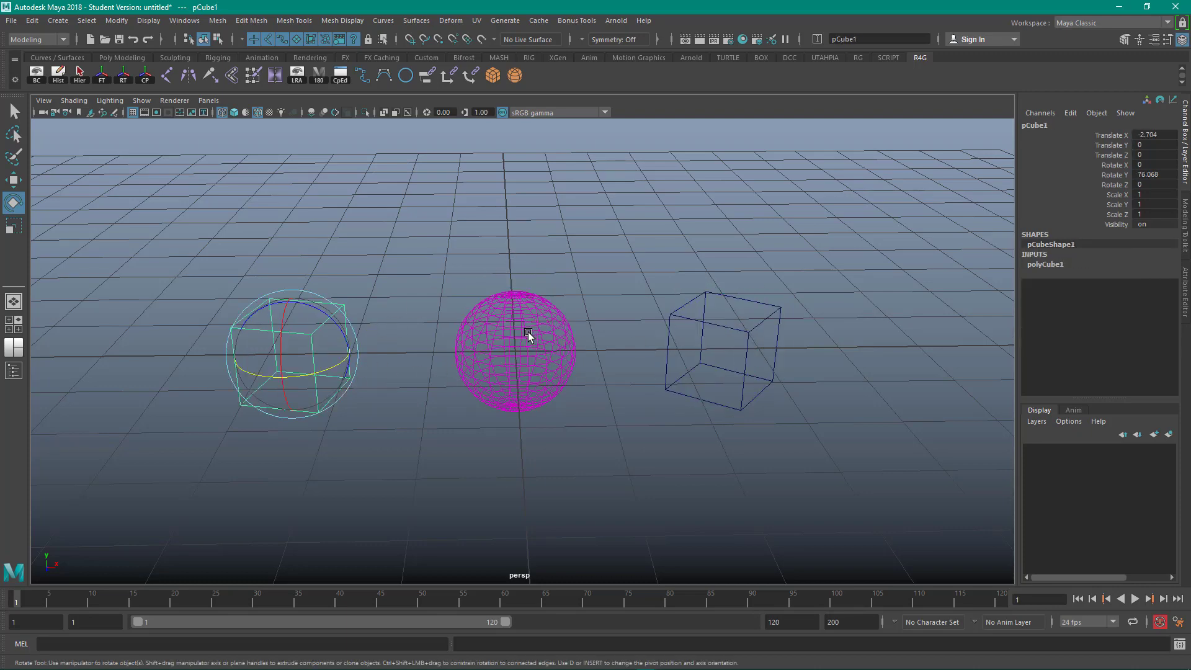
Step: Rotate the negative X cube back about Y, set the positive X cube to about 76 degrees, and check the sphere's rotation
{"action": "left_click_drag", "start_coordinate": [334, 370], "coordinate": [262, 325]}
{"action": "left_click_drag", "start_coordinate": [680, 271], "coordinate": [724, 370]}
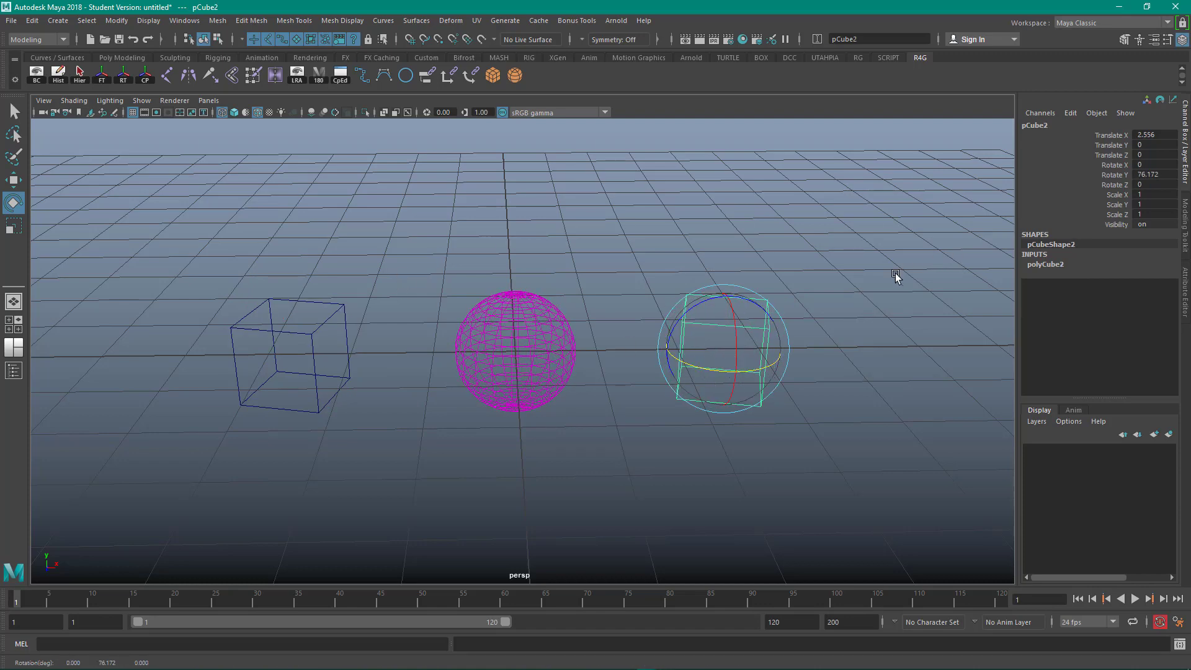
{"action": "left_click", "coordinate": [513, 329]}
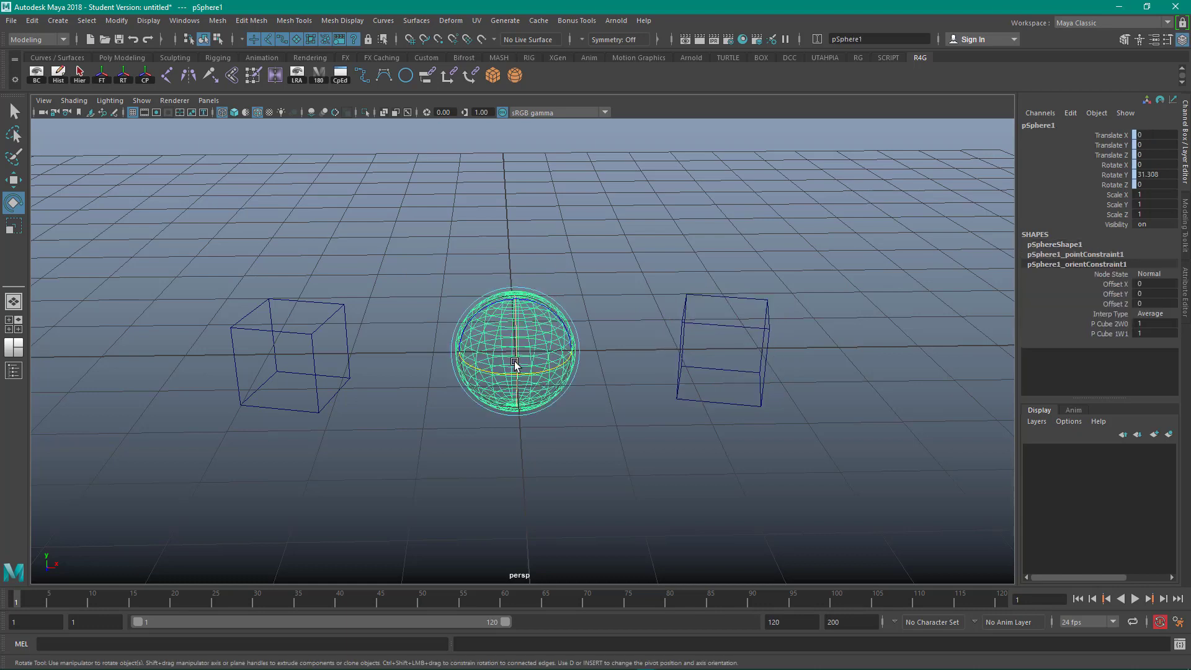
Step: Set both cube weights of the sphere's orient constraint to 0.5
{"action": "double_click", "coordinate": [1157, 324]}
{"action": "key", "text": "Tab"}
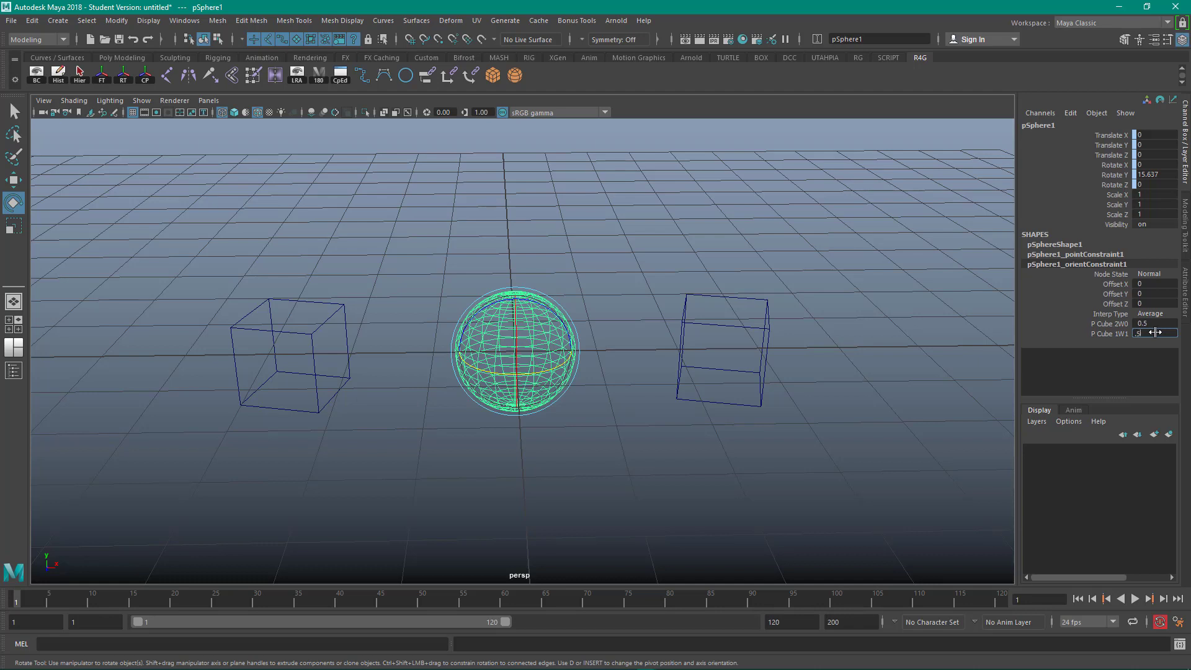
{"action": "type", "text": ".5"}
{"action": "key", "text": "Return"}
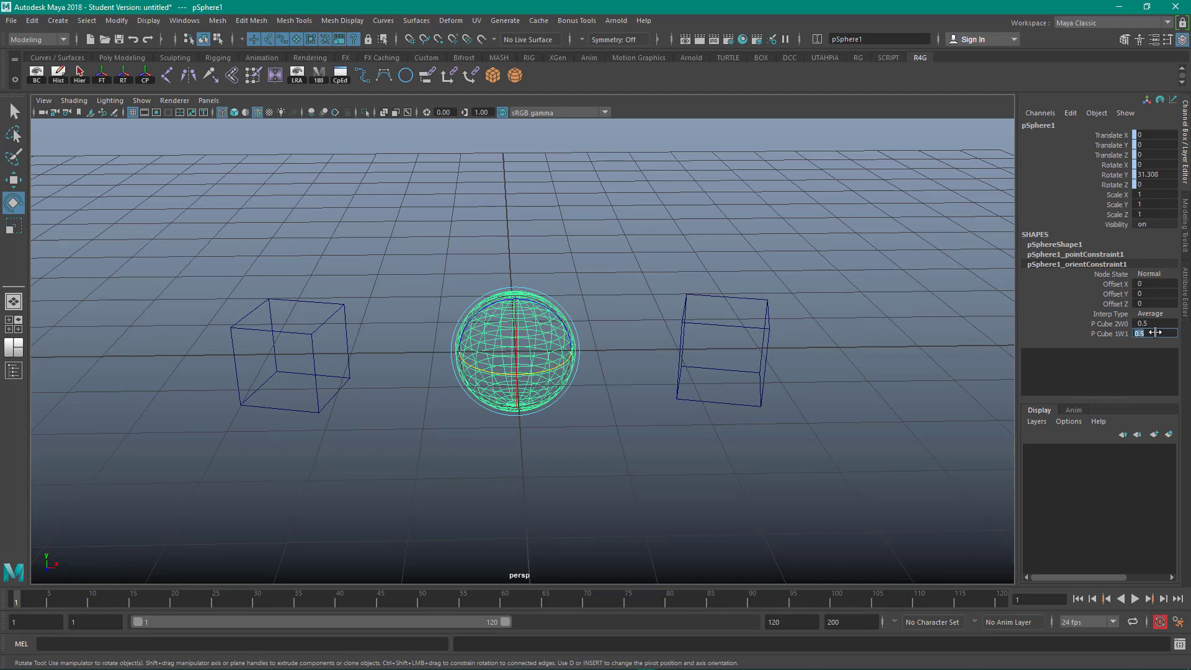
Step: Set both cube weights of the sphere's point constraint to 0.5 and select the cube on the positive X side
{"action": "left_click", "coordinate": [1097, 254]}
{"action": "left_click", "coordinate": [1161, 302]}
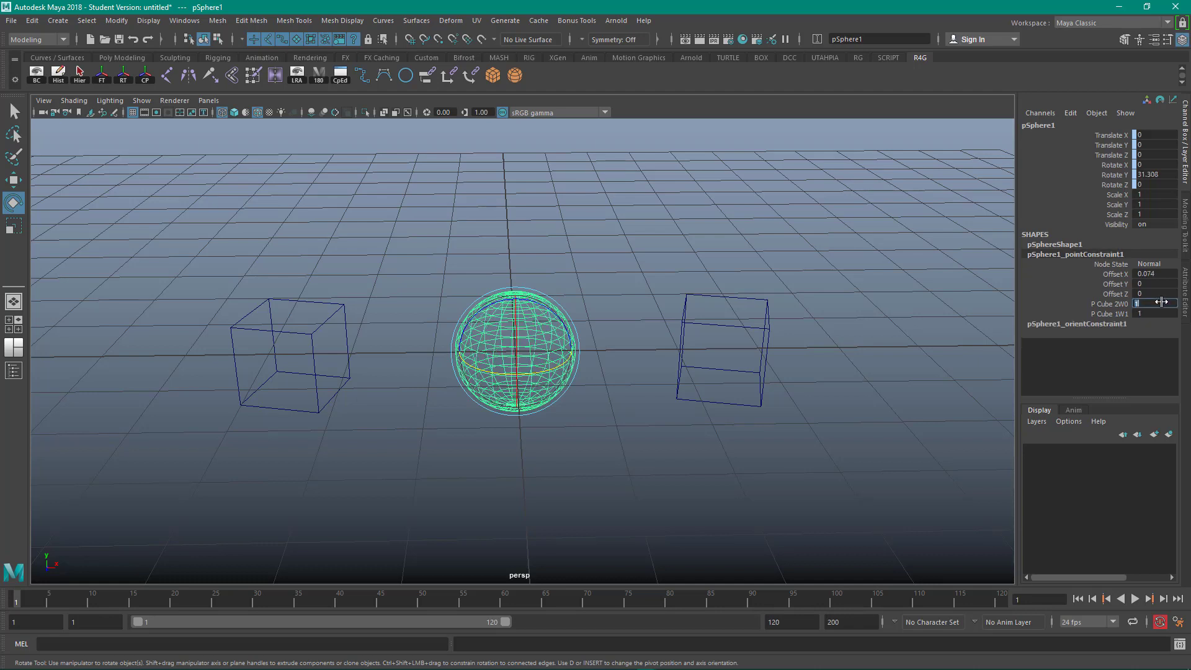
{"action": "key", "text": "Tab"}
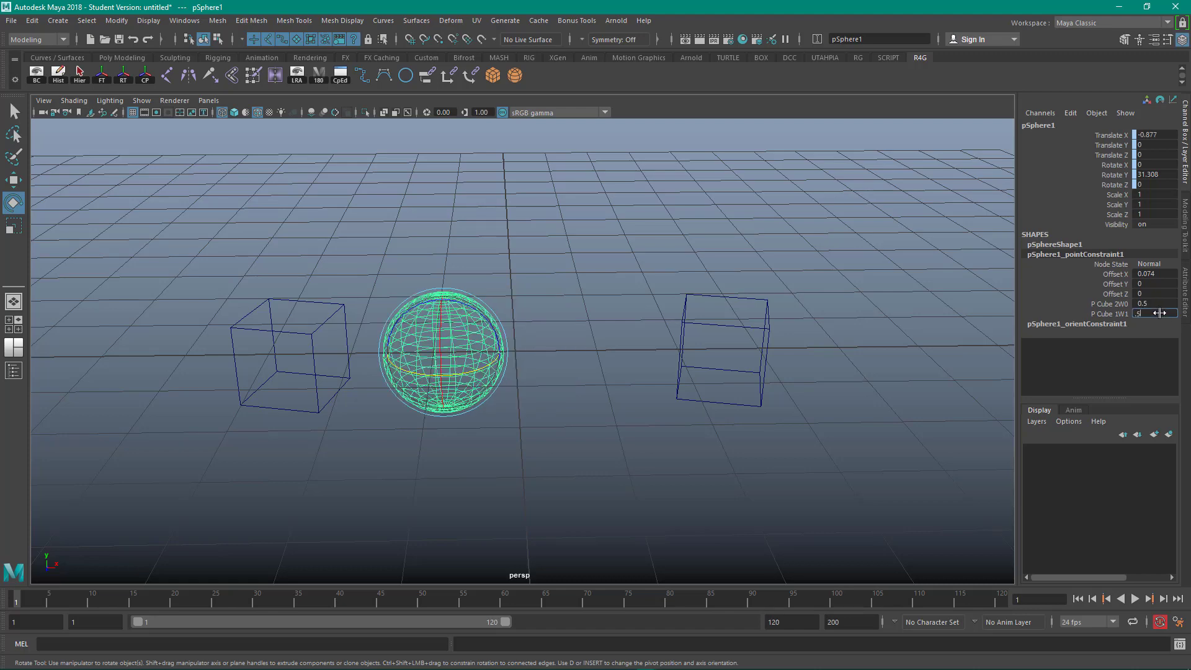
{"action": "key", "text": "Return"}
{"action": "left_click", "coordinate": [691, 236]}
{"action": "left_click", "coordinate": [778, 364]}
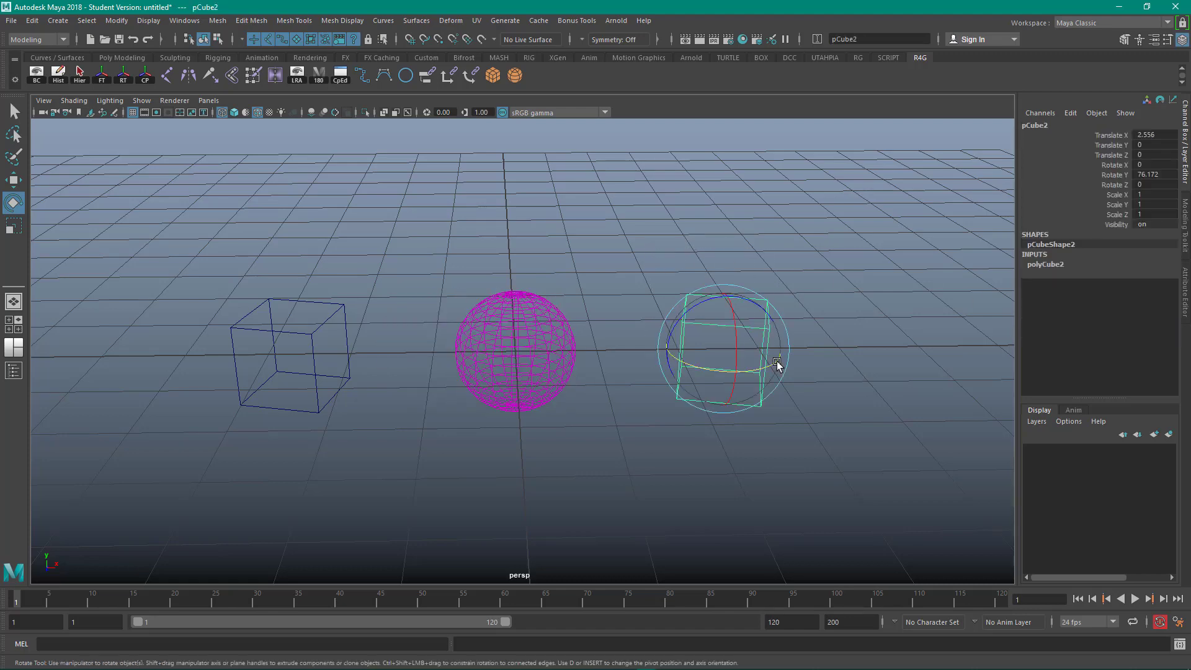
Step: Raise the cube on the positive X side to about 2.02 in Y and rotate it about Y to about 126 degrees
{"action": "key", "text": "w"}
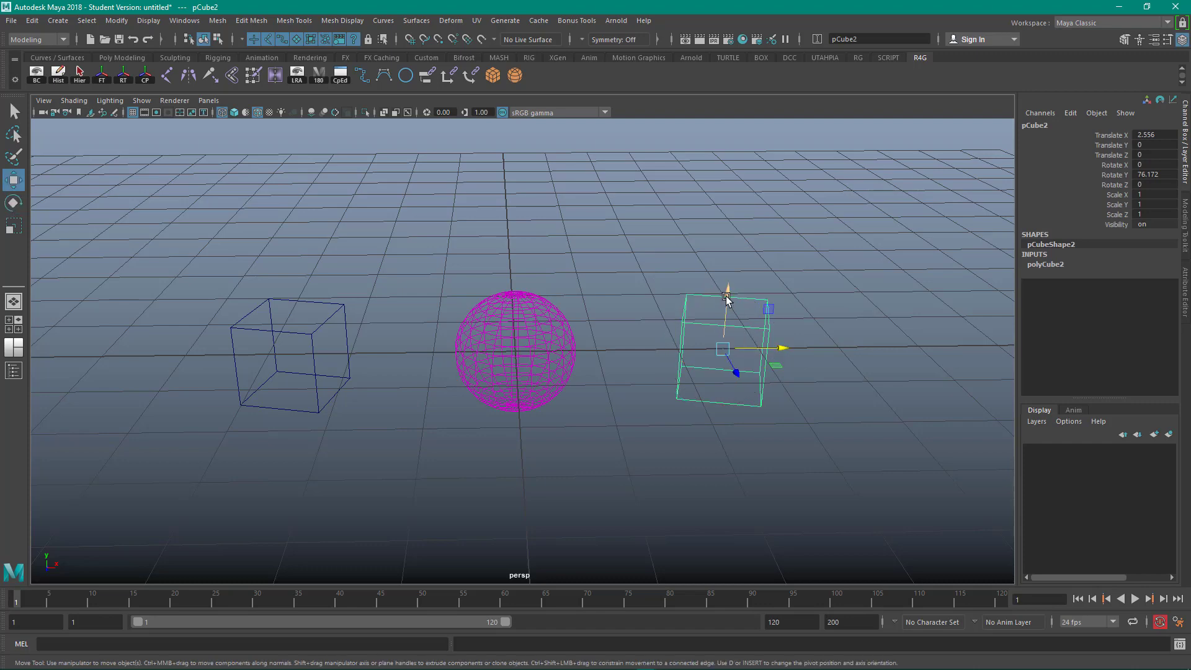
{"action": "left_click_drag", "start_coordinate": [727, 299], "coordinate": [724, 127]}
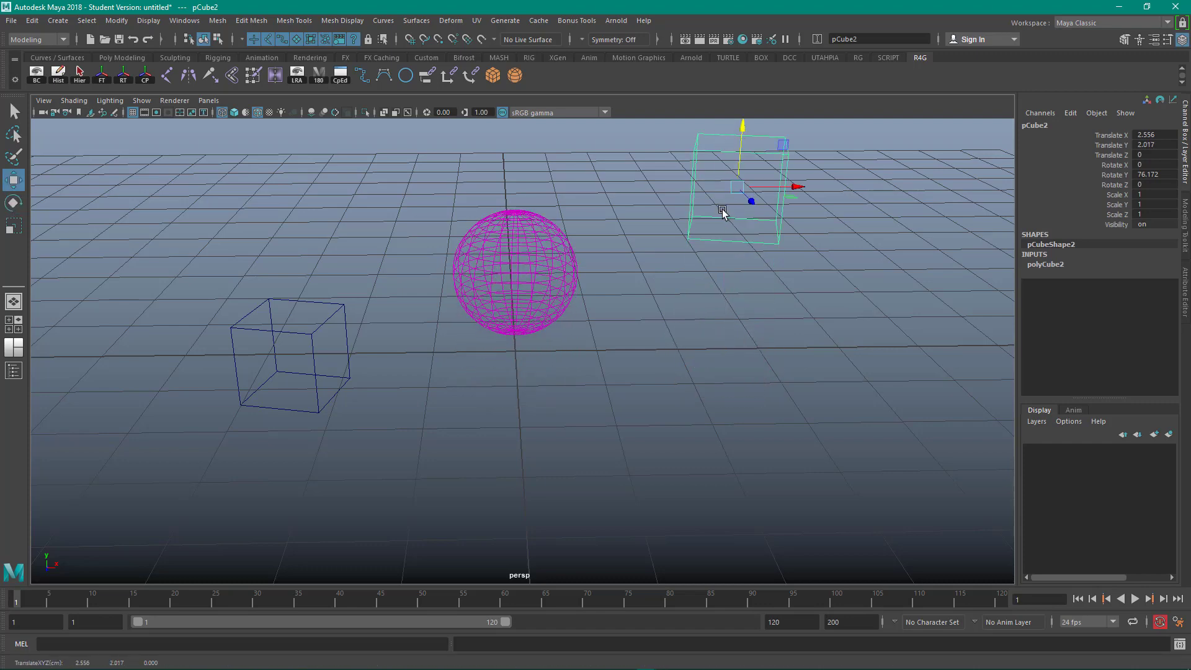
{"action": "key", "text": "e"}
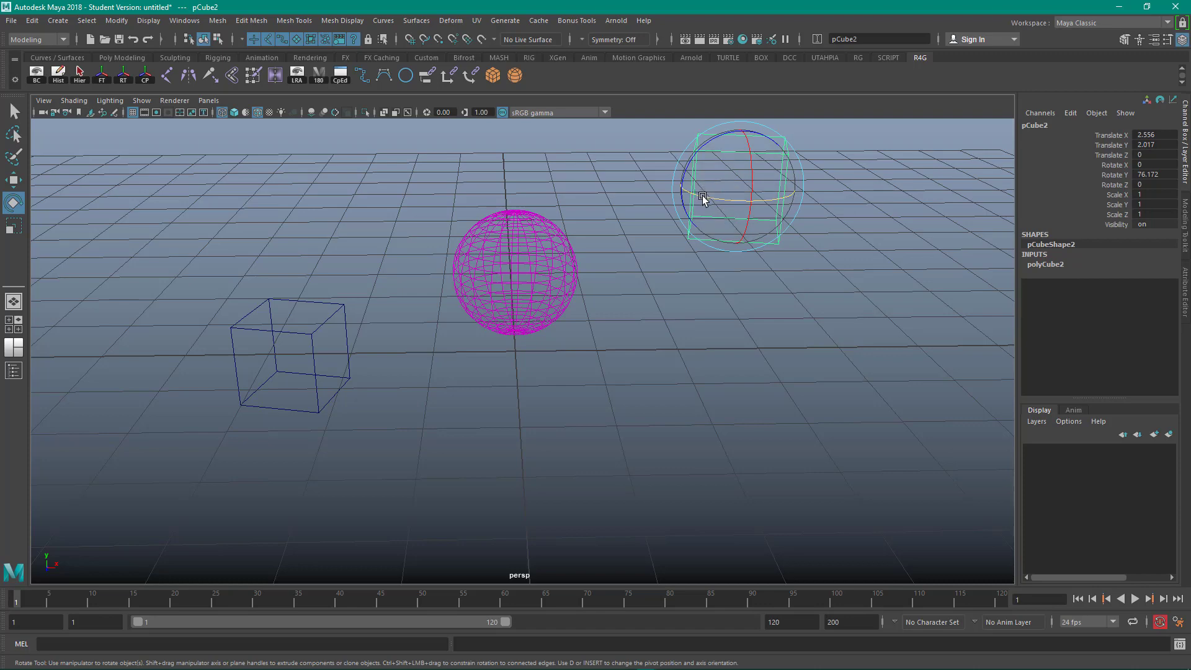
{"action": "left_click_drag", "start_coordinate": [699, 190], "coordinate": [753, 212]}
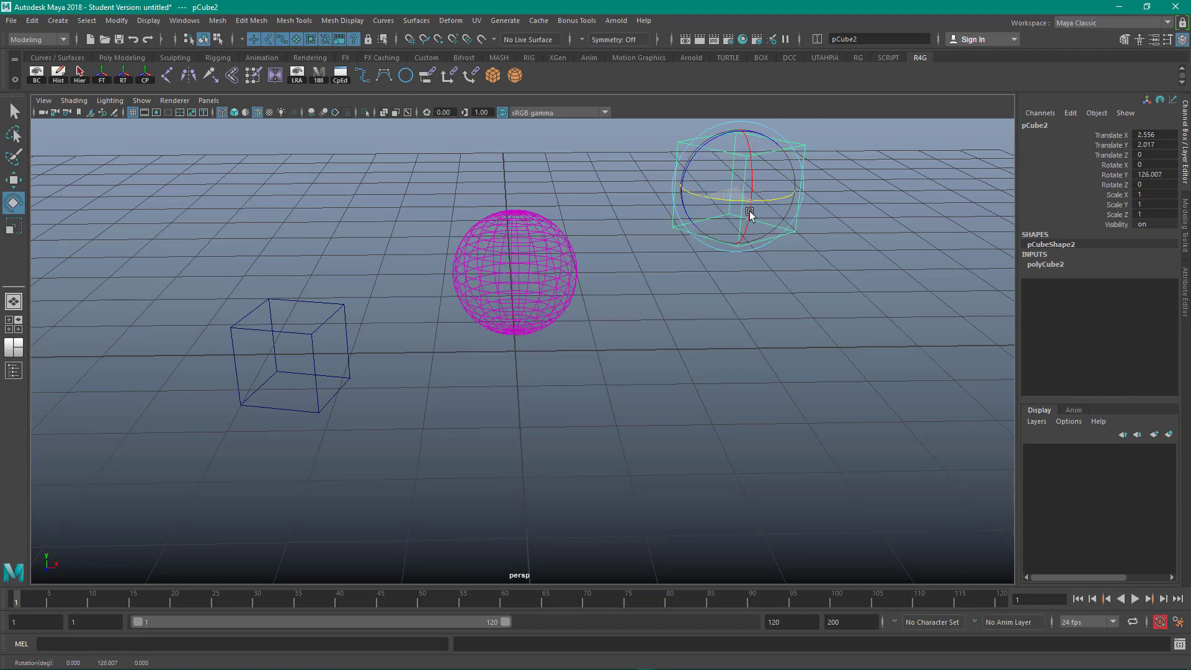
Step: Rotate the cube on the negative X side about Y to about -25 degrees and lower it to about -0.79 in Y
{"action": "left_click", "coordinate": [325, 382]}
{"action": "mouse_move", "coordinate": [326, 371]}
{"action": "left_mouse_down"}
{"action": "mouse_move", "coordinate": [301, 366]}
{"action": "mouse_move", "coordinate": [315, 361]}
{"action": "left_mouse_up"}
{"action": "key", "text": "w"}
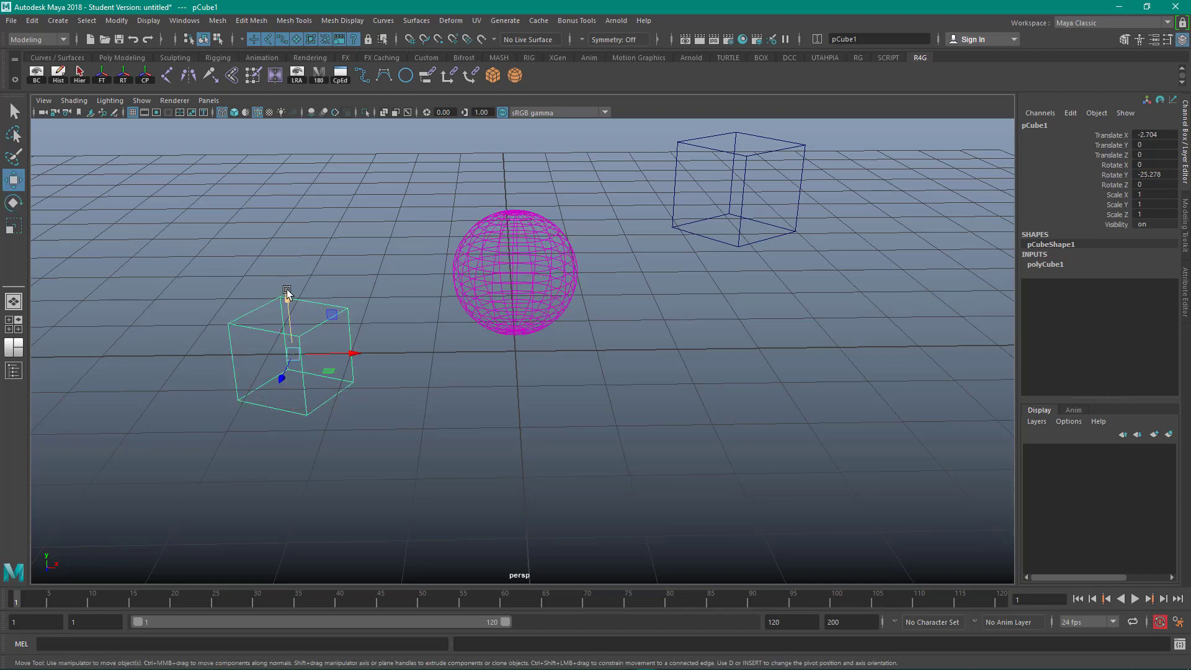
{"action": "left_click_drag", "start_coordinate": [288, 297], "coordinate": [263, 373]}
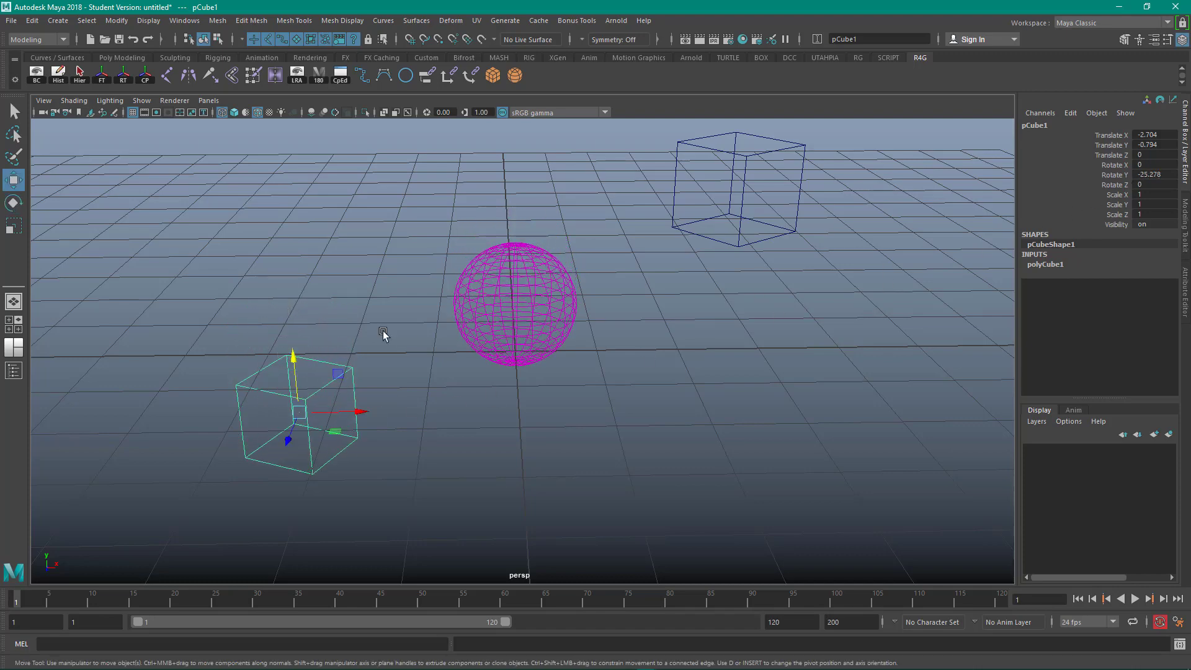
Step: Reset Rotate Y to 0 on both the negative X cube and the positive X cube
{"action": "left_click", "coordinate": [1166, 175]}
{"action": "left_click", "coordinate": [774, 140]}
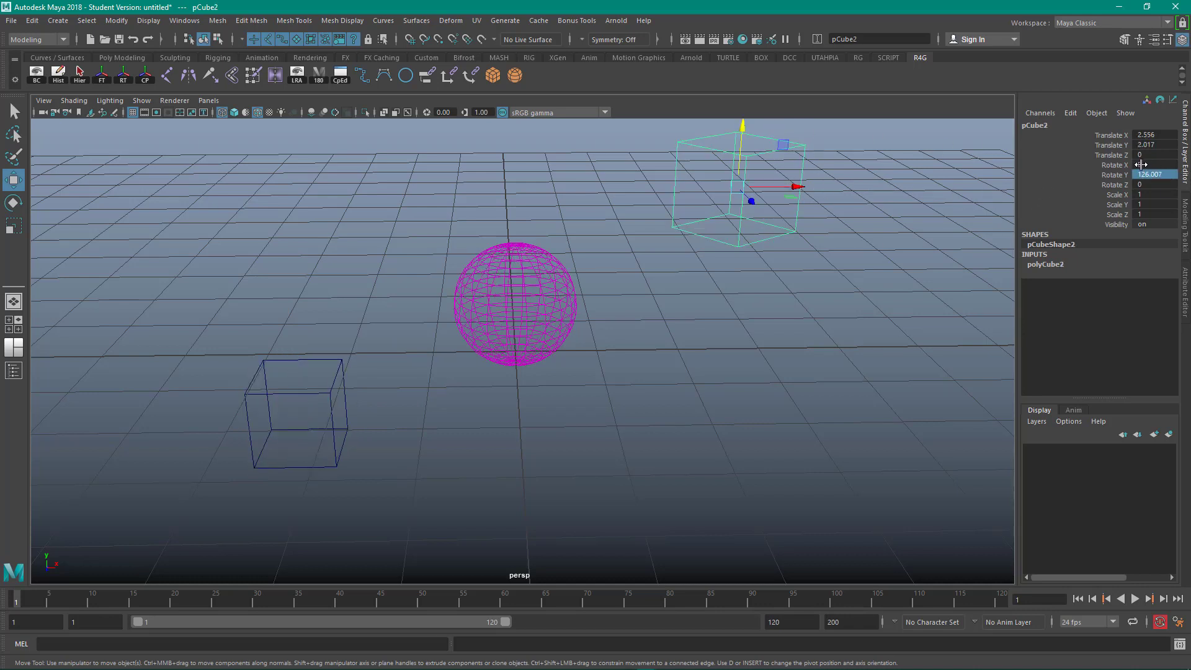
{"action": "type", "text": "0"}
{"action": "key", "text": "Return"}
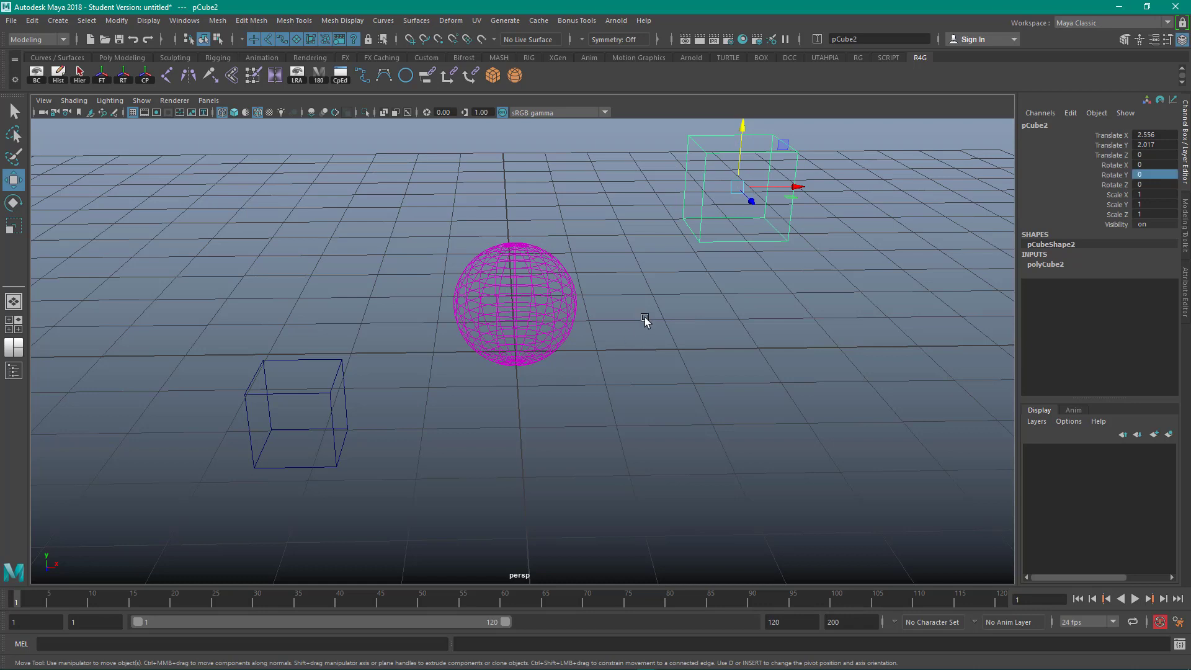
Step: Set the positive X cube's Rotate Y to 30
{"action": "left_click", "coordinate": [645, 320]}
{"action": "left_click", "coordinate": [760, 198]}
{"action": "key", "text": "e"}
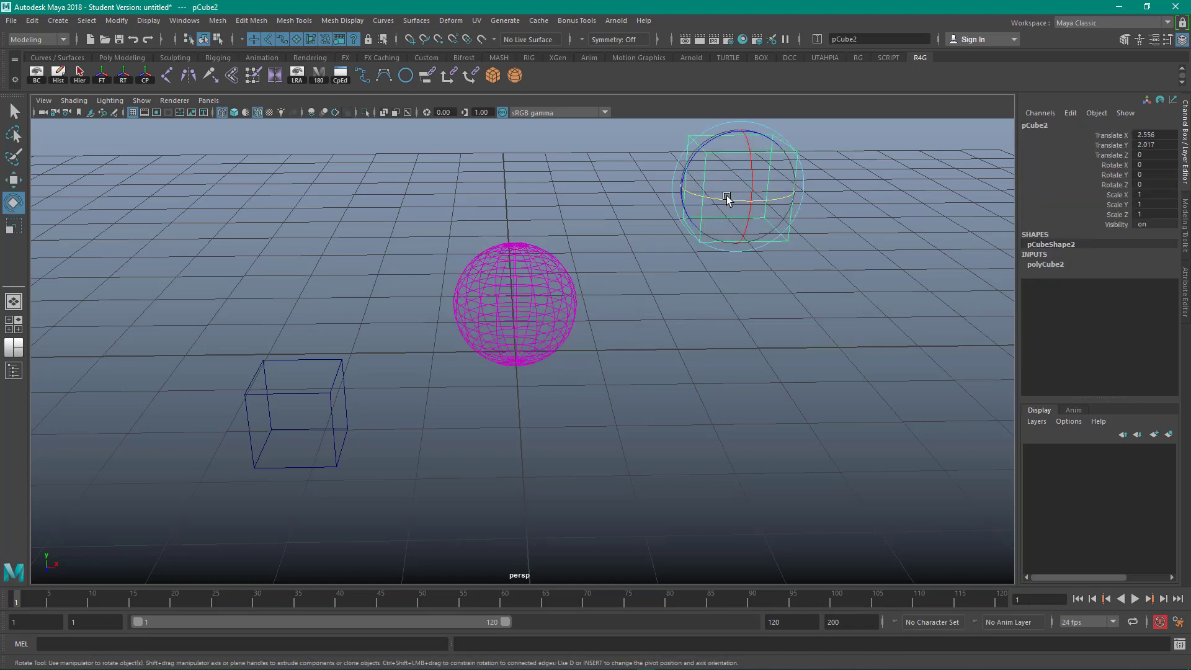
{"action": "left_click_drag", "start_coordinate": [728, 202], "coordinate": [760, 203]}
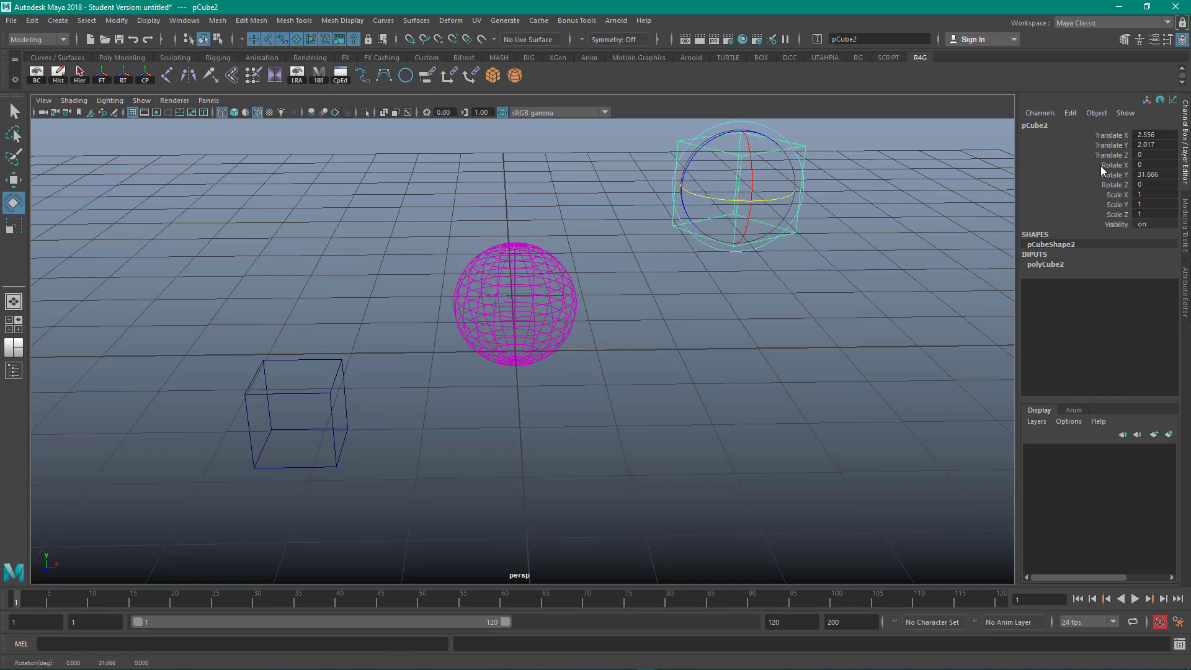
{"action": "double_click", "coordinate": [1156, 174]}
{"action": "type", "text": "30"}
{"action": "key", "text": "Return"}
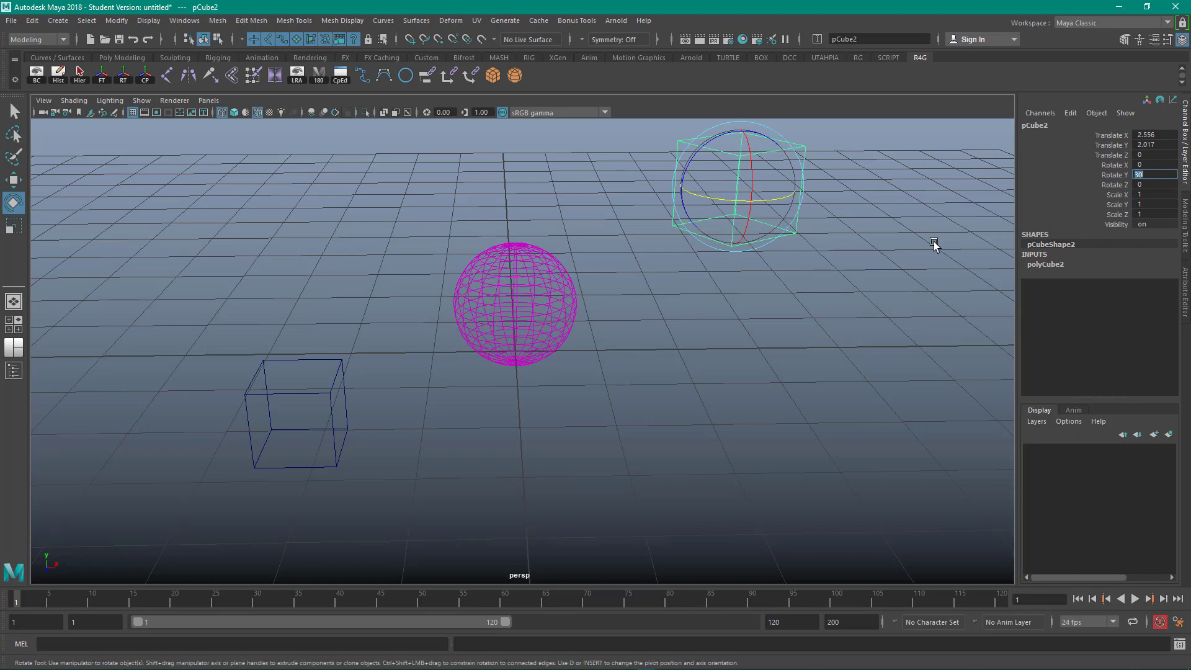
Step: Check the sphere's Rotate Y value with only the positive X cube rotated
{"action": "left_click", "coordinate": [638, 363]}
{"action": "left_click", "coordinate": [553, 315]}
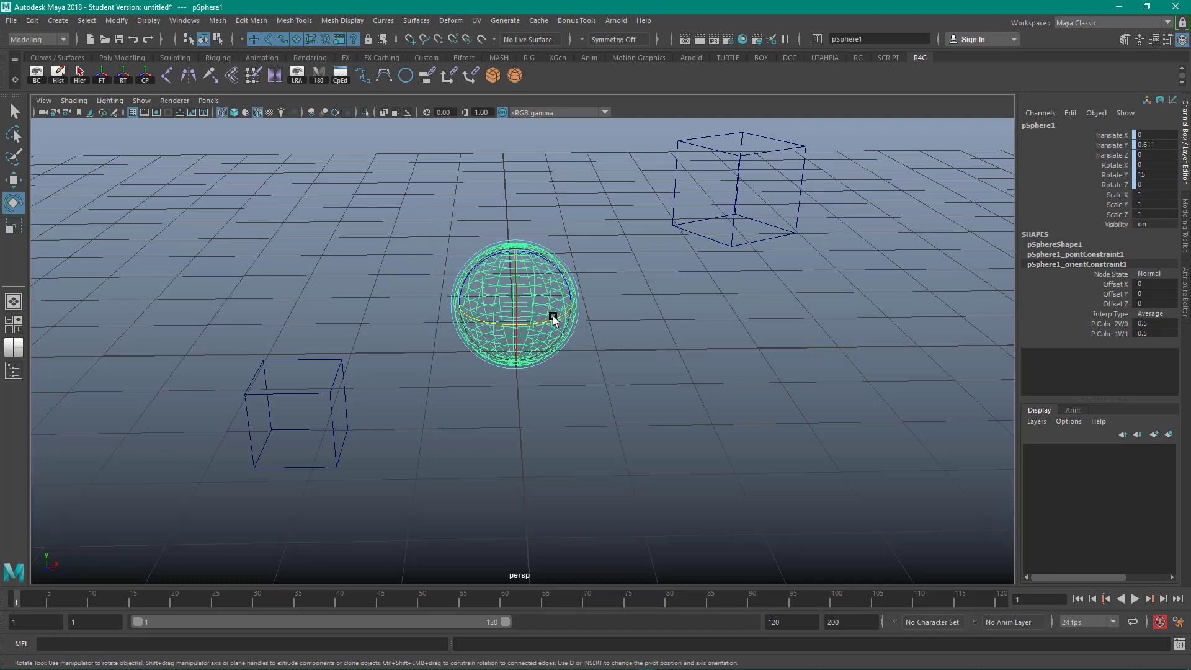
{"action": "left_click", "coordinate": [390, 244]}
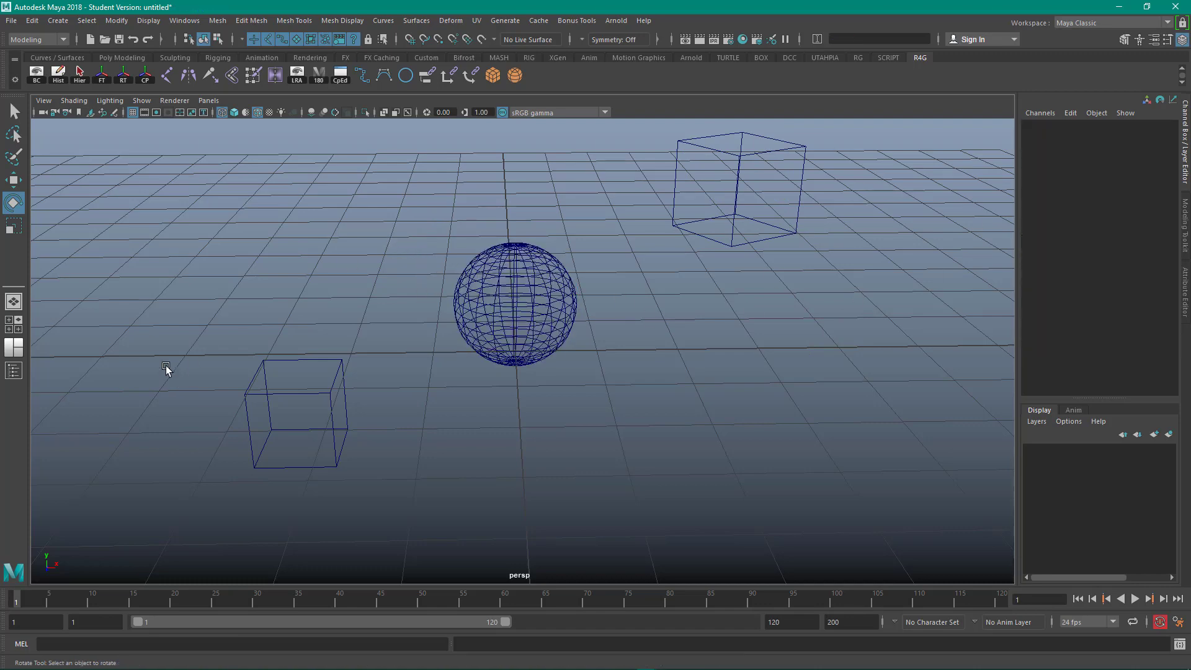
Step: Set the negative X cube's Rotate Y to -30 and check the sphere's rotation
{"action": "left_click_drag", "start_coordinate": [196, 346], "coordinate": [314, 432]}
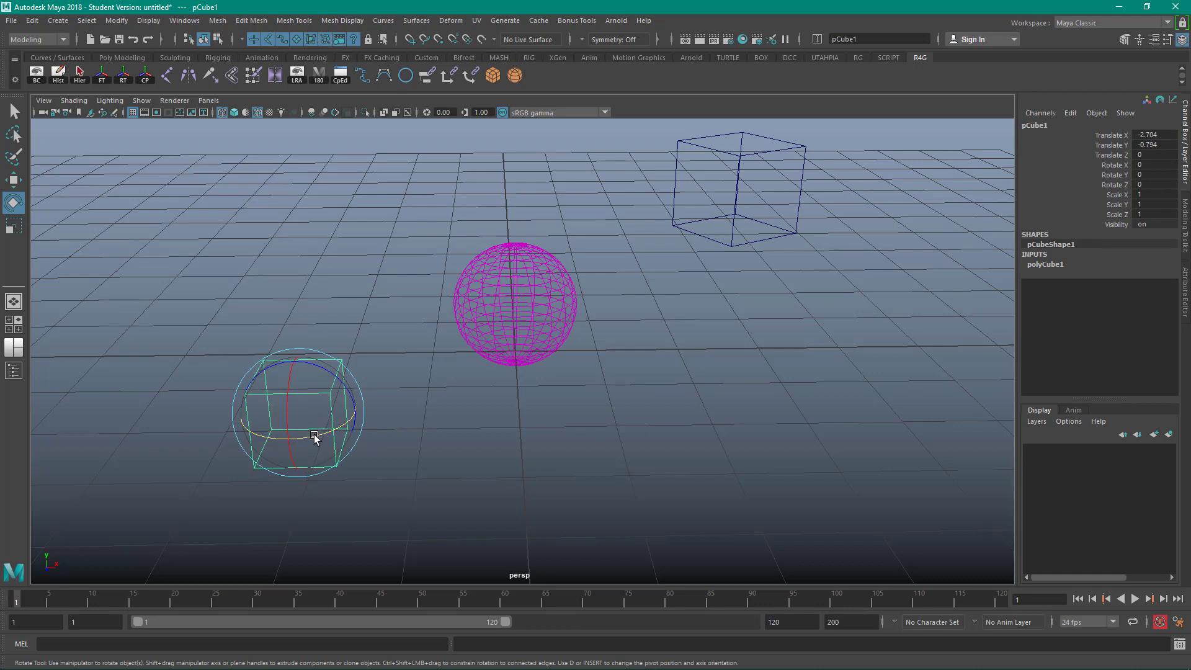
{"action": "left_click", "coordinate": [1159, 174]}
{"action": "key", "text": "Return"}
{"action": "left_click", "coordinate": [614, 434]}
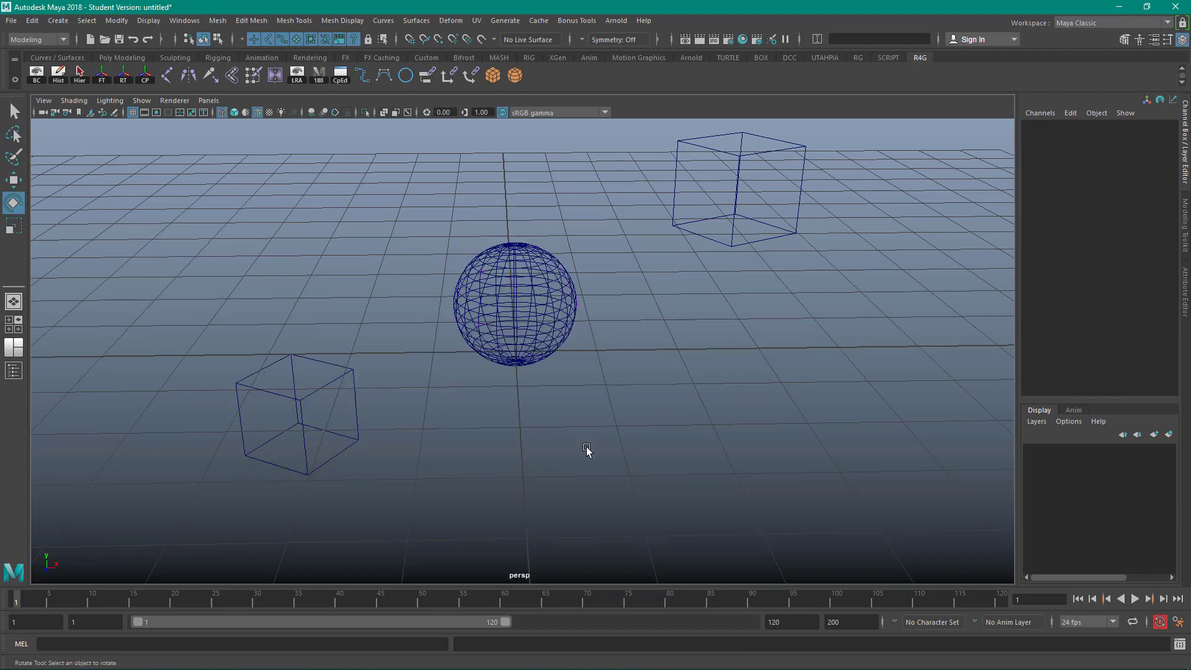
{"action": "left_click_drag", "start_coordinate": [253, 329], "coordinate": [383, 484]}
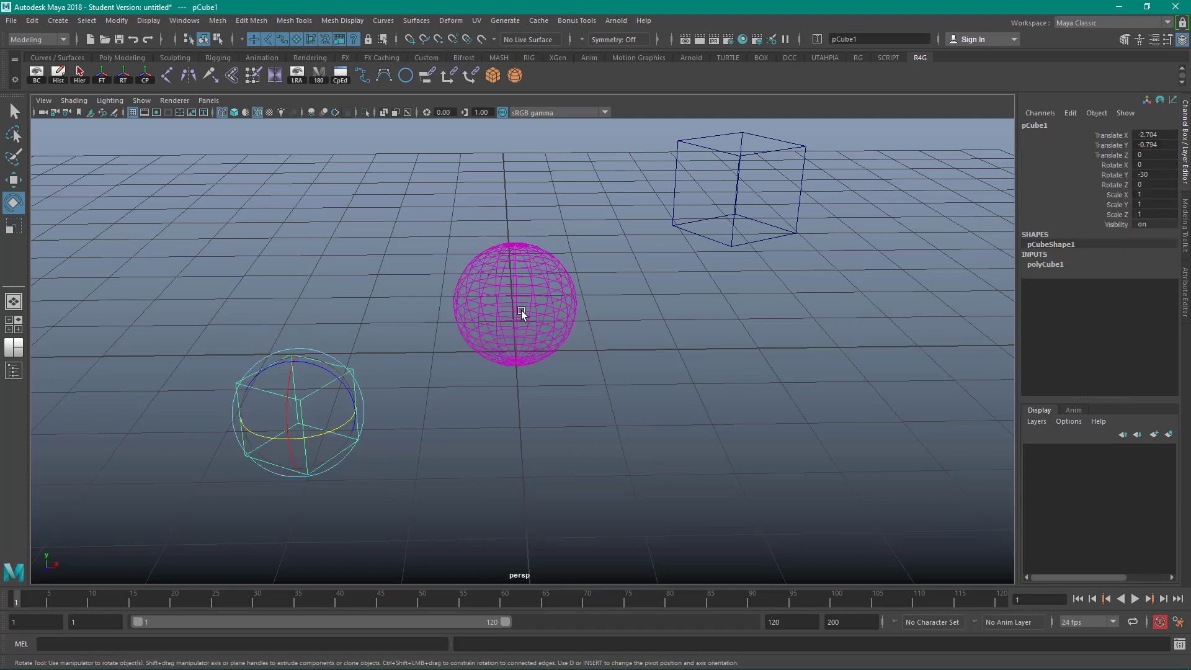
{"action": "left_click", "coordinate": [495, 216]}
{"action": "left_click", "coordinate": [524, 360]}
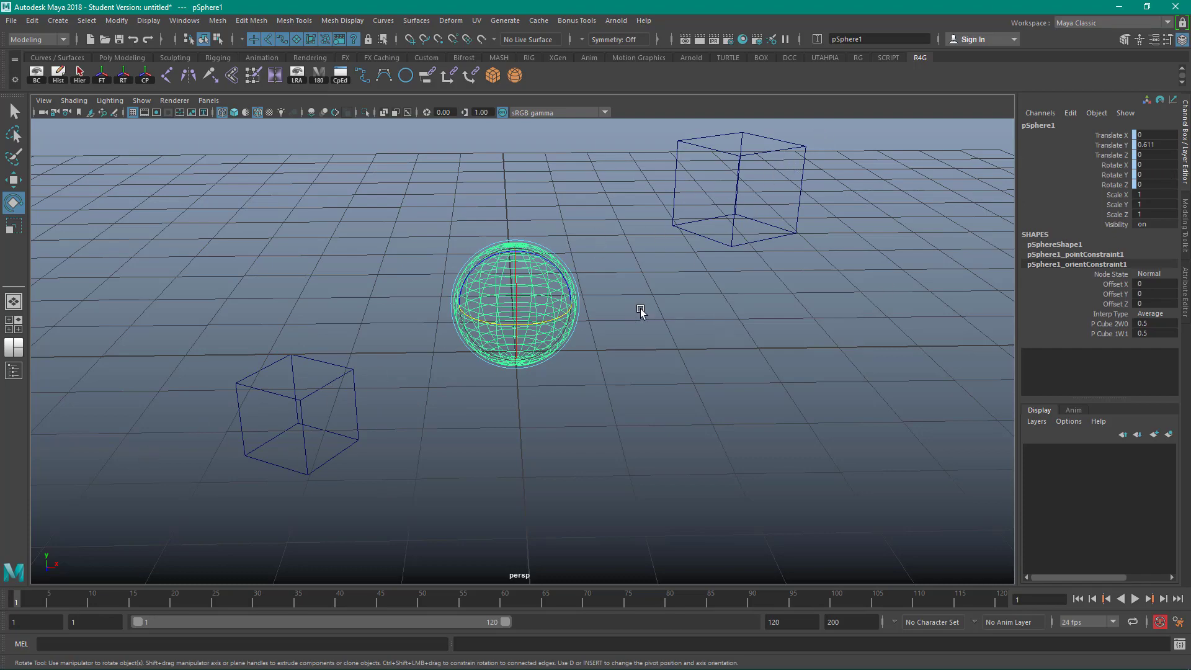
Step: Set the sphere's orient constraint weights to 0.25 for P Cube 2W0 and 0.75 for P Cube 1W1
{"action": "right_click_drag", "start_coordinate": [640, 308], "coordinate": [558, 269], "text": "alt"}
{"action": "left_click_drag", "start_coordinate": [558, 268], "coordinate": [590, 298], "text": "alt"}
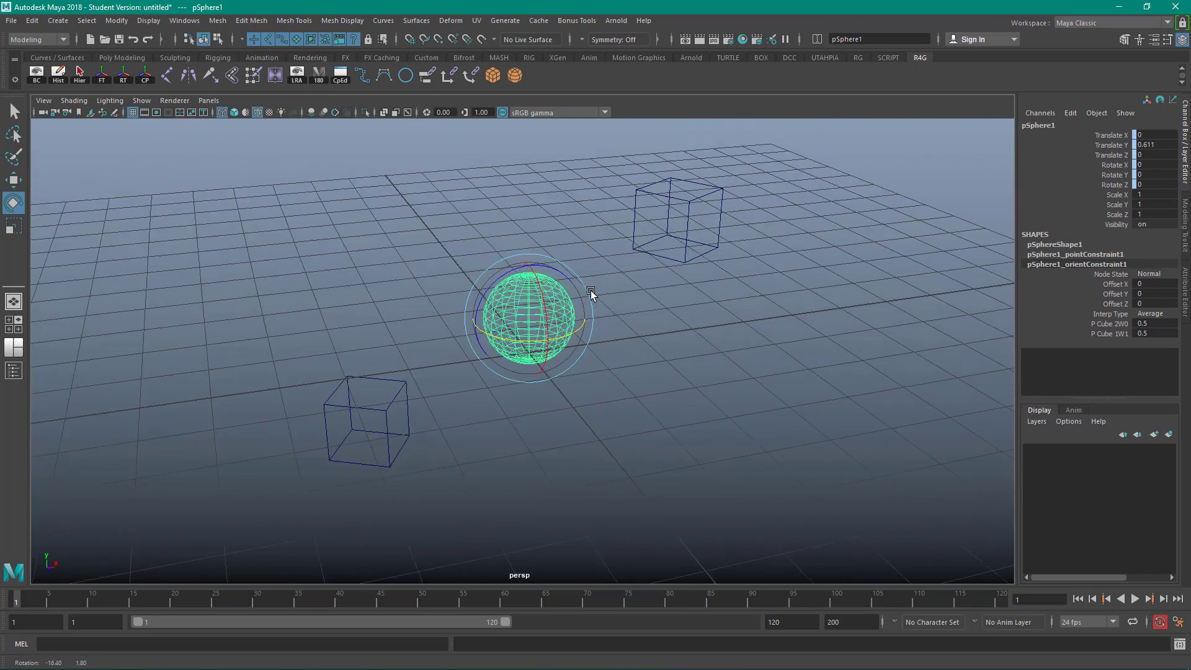
{"action": "left_click", "coordinate": [682, 346]}
{"action": "left_click", "coordinate": [555, 311]}
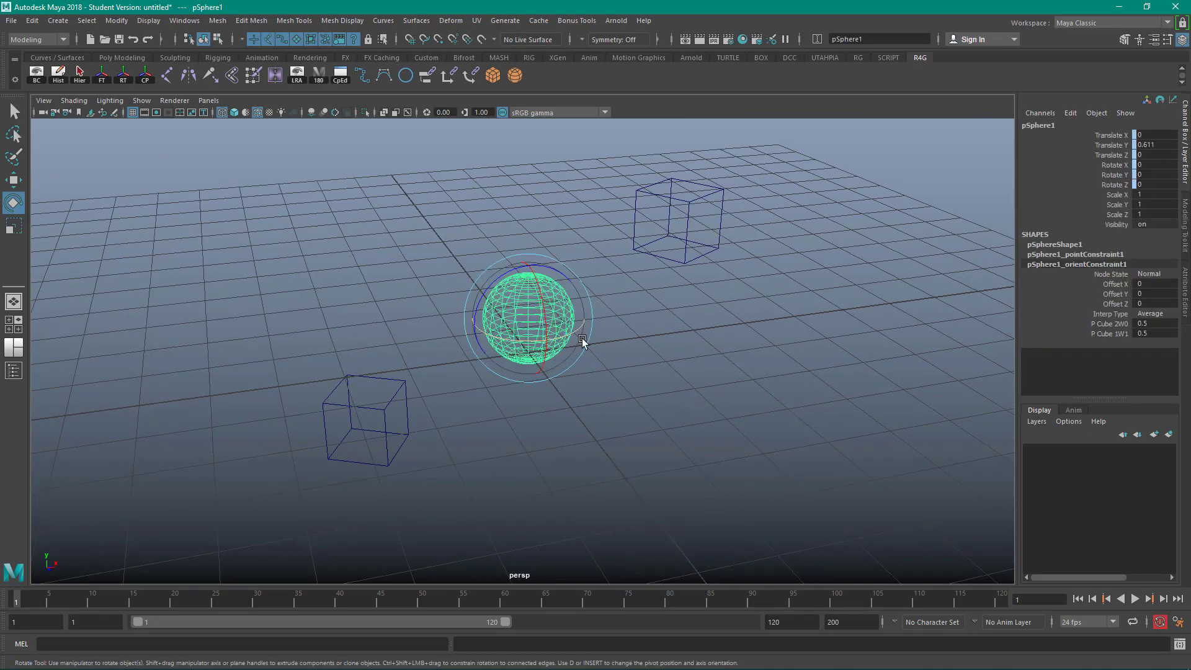
{"action": "double_click", "coordinate": [1158, 323]}
{"action": "type", "text": ".25"}
{"action": "key", "text": "Return"}
{"action": "double_click", "coordinate": [1158, 333]}
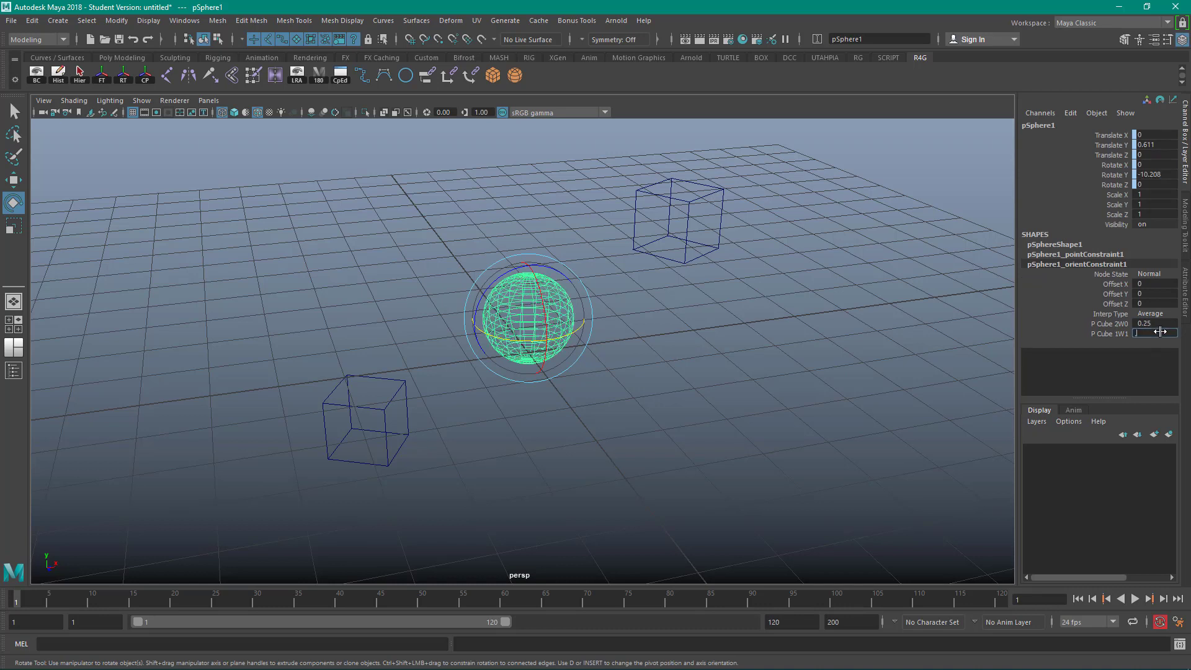
{"action": "type", "text": ".75"}
{"action": "key", "text": "Return"}
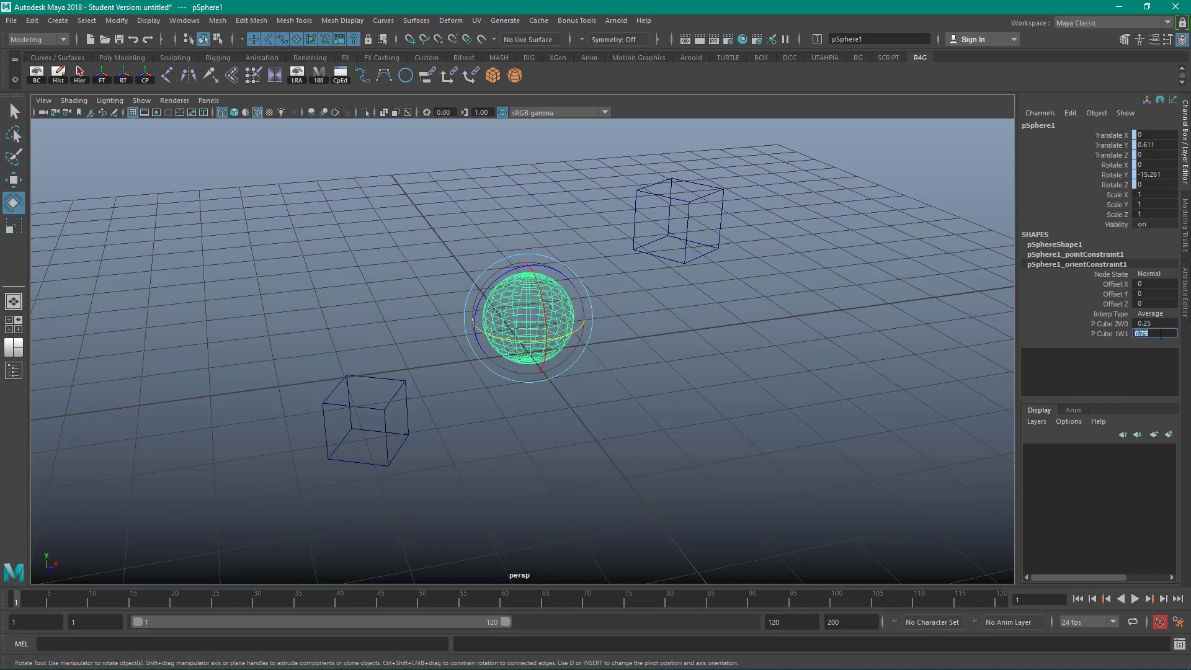
Step: Set the sphere's point constraint weights to 0.25 for P Cube 2W0 and 0.75 for P Cube 1W1
{"action": "left_click", "coordinate": [1112, 255]}
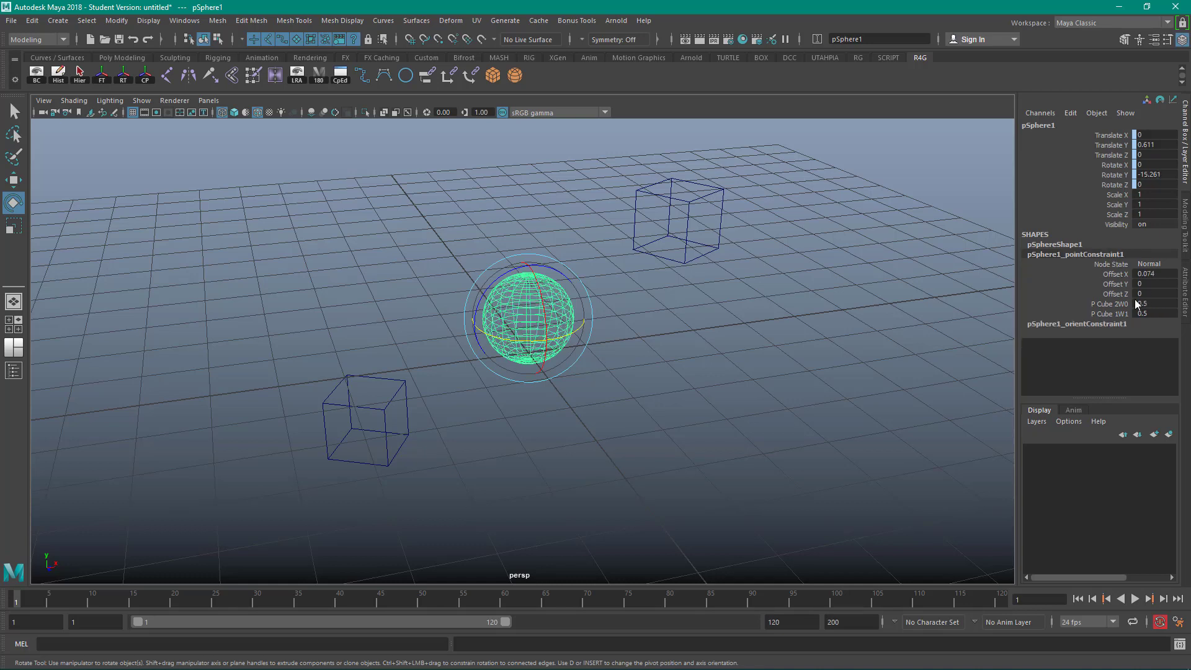
{"action": "left_click", "coordinate": [1094, 324]}
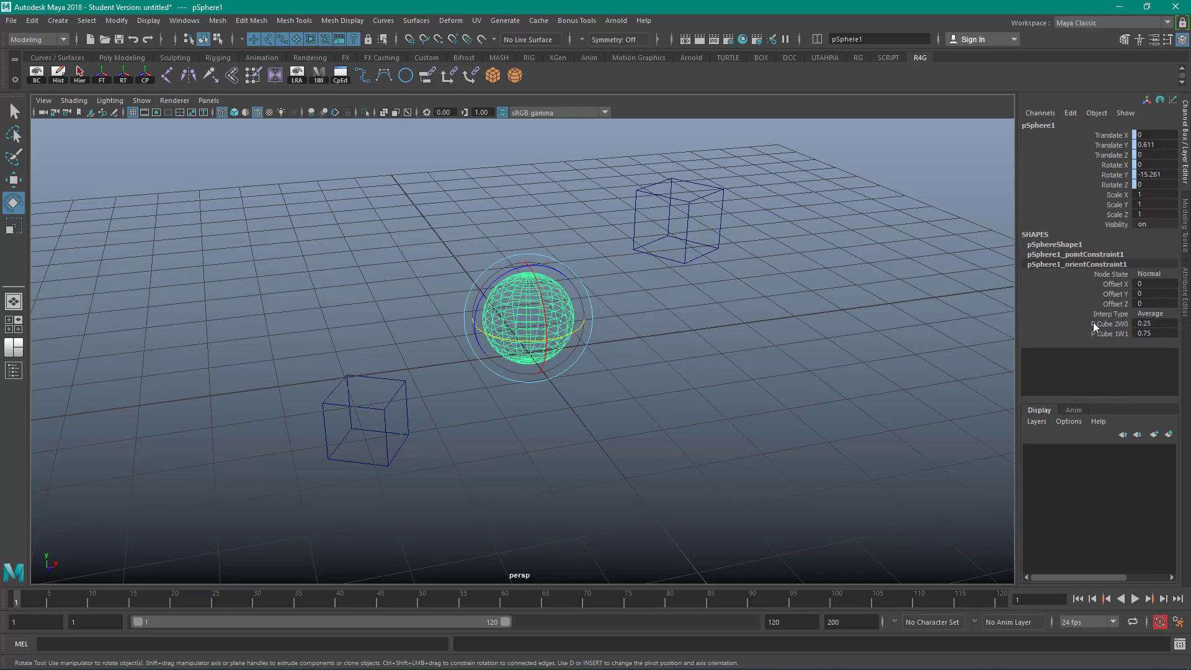
{"action": "left_click", "coordinate": [1085, 255]}
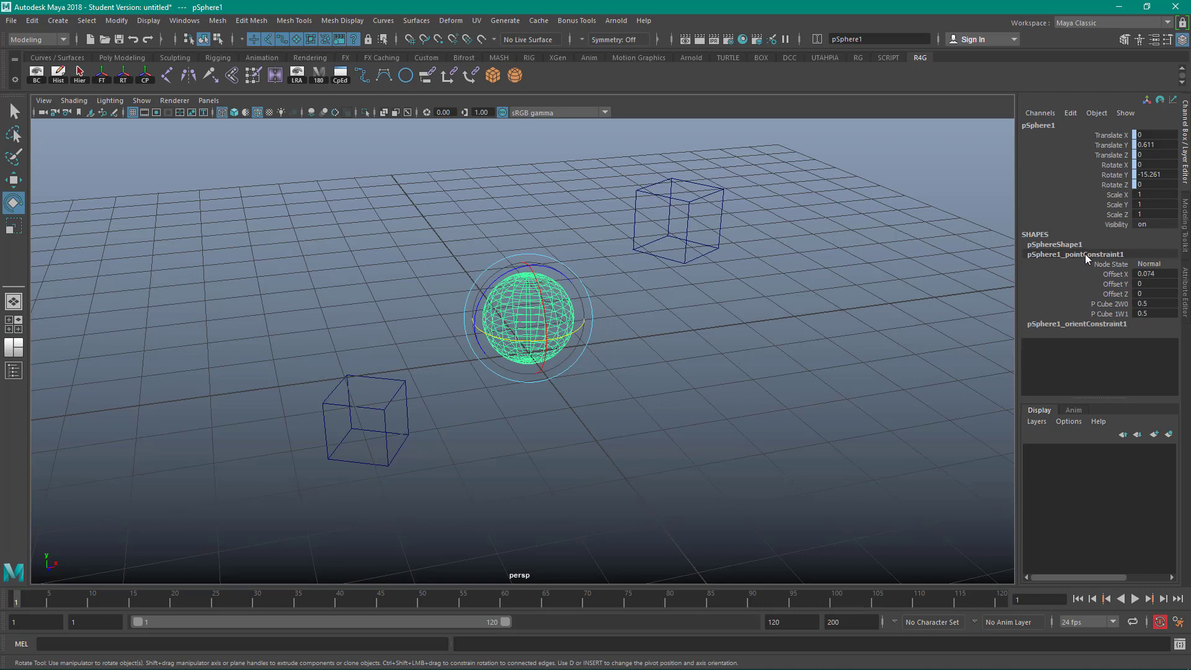
{"action": "double_click", "coordinate": [1164, 303]}
{"action": "type", "text": ".25"}
{"action": "double_click", "coordinate": [1157, 314]}
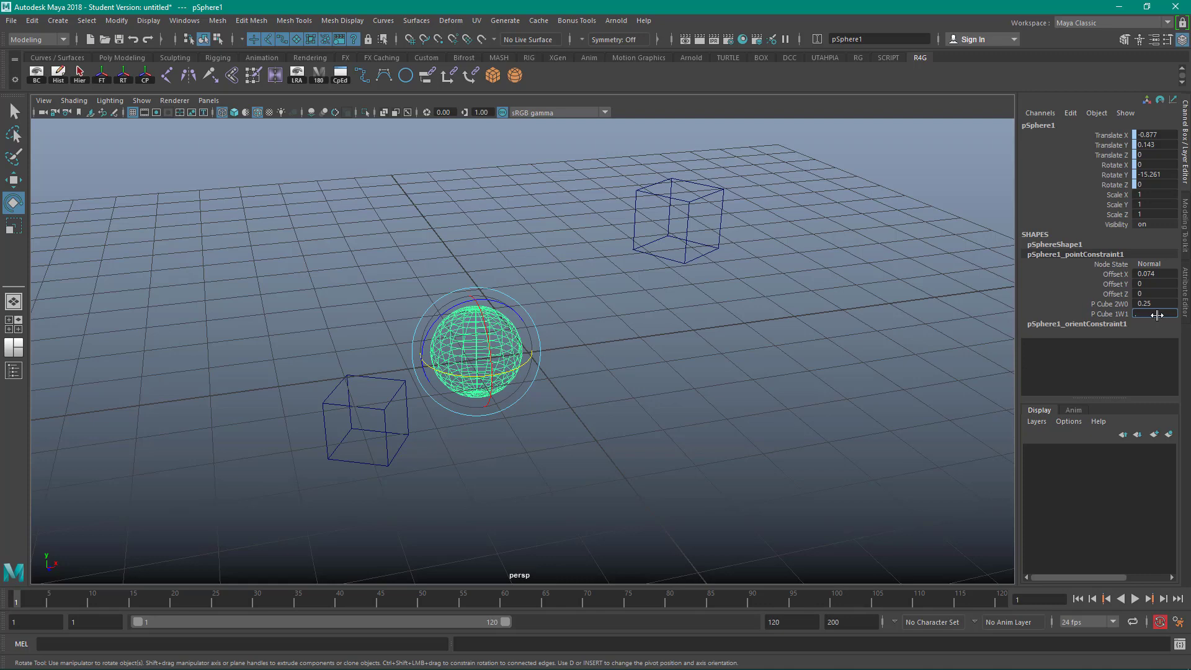
{"action": "key", "text": "Return"}
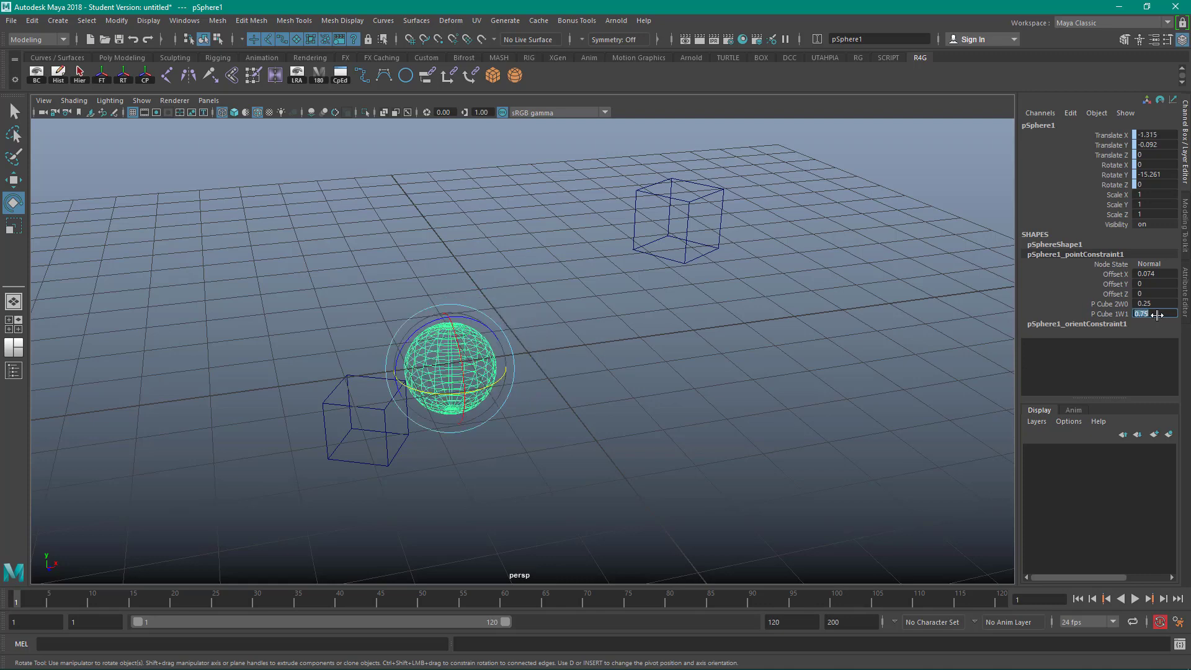
Step: Move the negative X cube slightly down and the positive X cube down and up to compare how strongly each pulls the sphere
{"action": "left_click", "coordinate": [850, 371]}
{"action": "mouse_move", "coordinate": [511, 370]}
{"action": "left_mouse_down", "text": "alt"}
{"action": "mouse_move", "coordinate": [479, 325]}
{"action": "mouse_move", "coordinate": [497, 364]}
{"action": "left_mouse_up", "text": "alt"}
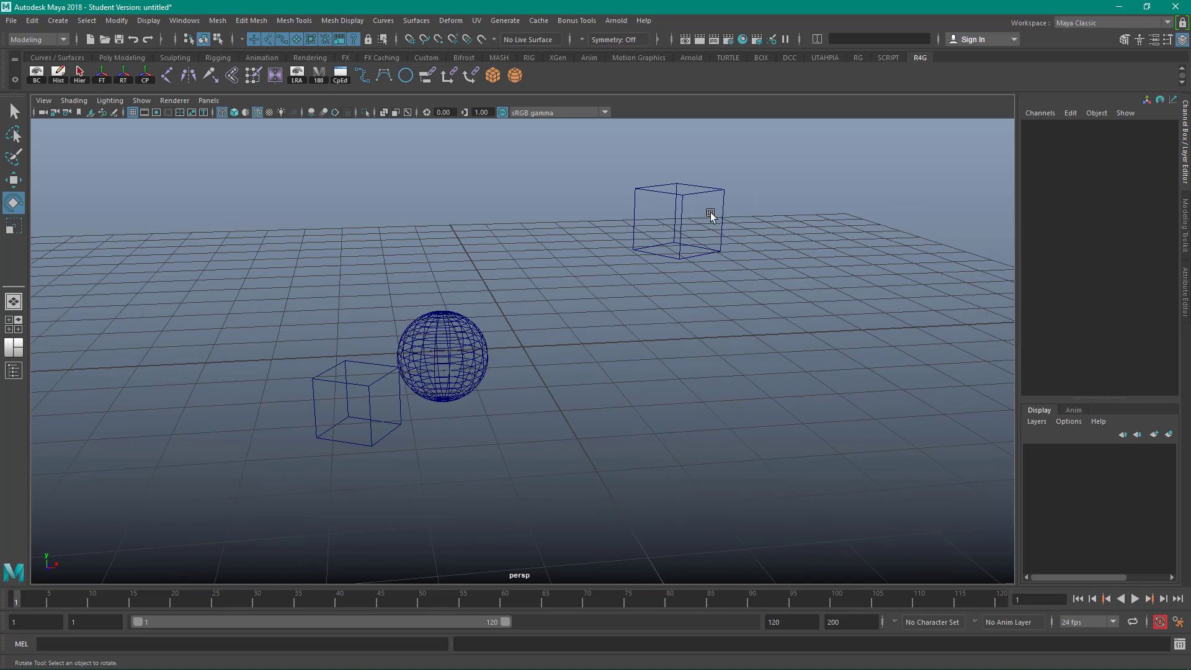
{"action": "left_click_drag", "start_coordinate": [327, 359], "coordinate": [327, 417]}
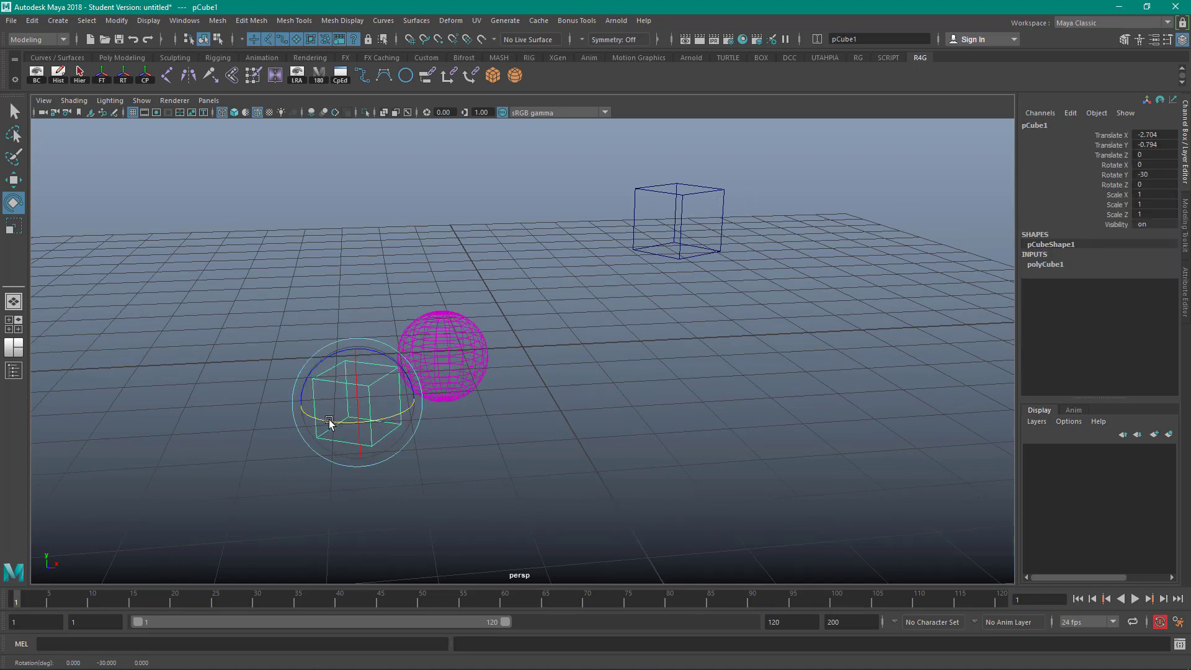
{"action": "key", "text": "w"}
{"action": "mouse_move", "coordinate": [357, 345]}
{"action": "left_mouse_down"}
{"action": "mouse_move", "coordinate": [355, 448]}
{"action": "mouse_move", "coordinate": [353, 127]}
{"action": "mouse_move", "coordinate": [357, 356]}
{"action": "left_mouse_up"}
{"action": "left_click", "coordinate": [650, 180]}
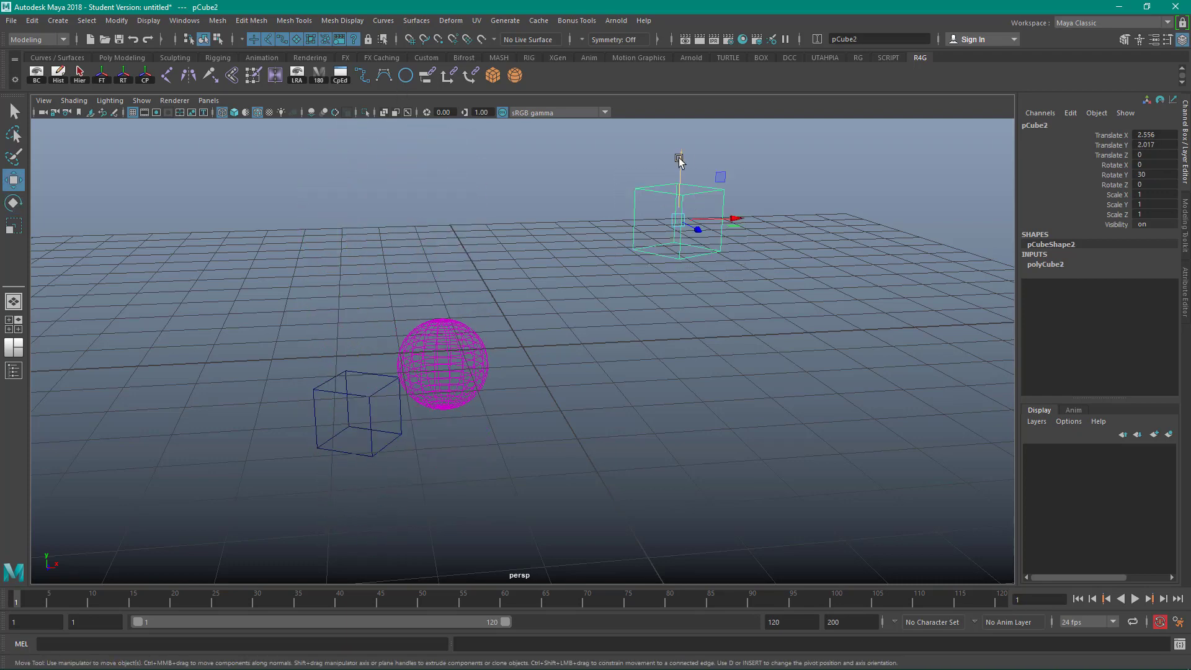
{"action": "left_click_drag", "start_coordinate": [683, 159], "coordinate": [658, 362]}
{"action": "left_click_drag", "start_coordinate": [657, 363], "coordinate": [644, 176]}
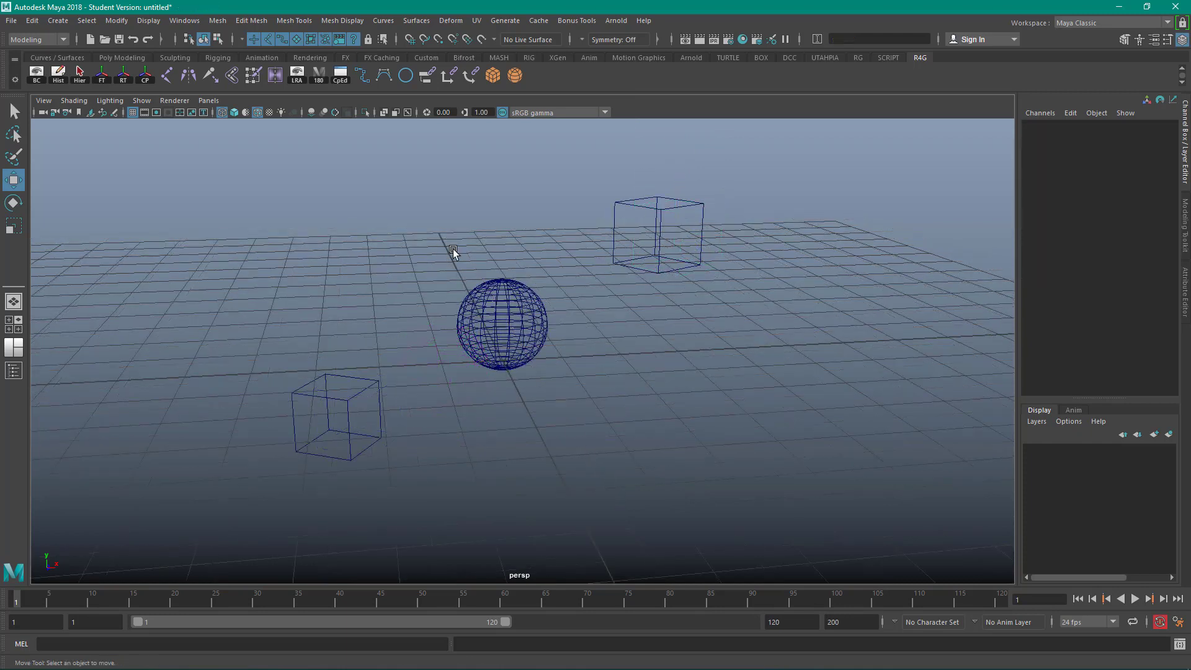
Step: Select the sphere and set both the playback range end and the animation end to frame 30
{"action": "left_click", "coordinate": [513, 364]}
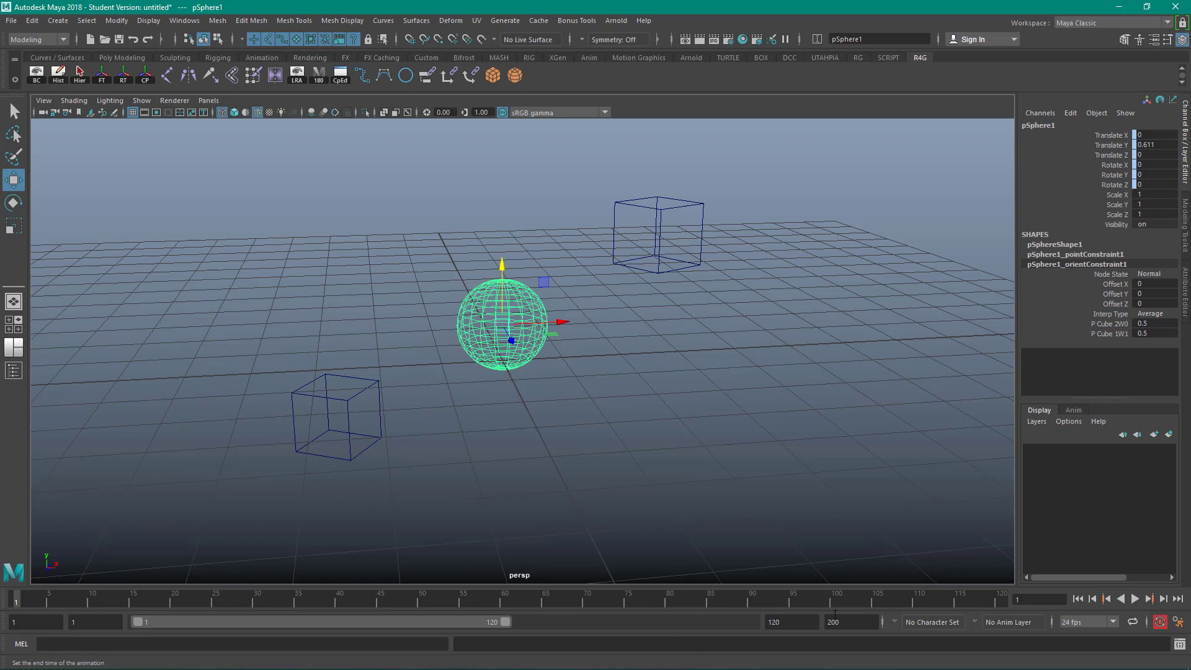
{"action": "double_click", "coordinate": [783, 622]}
{"action": "type", "text": "30"}
{"action": "key", "text": "Return"}
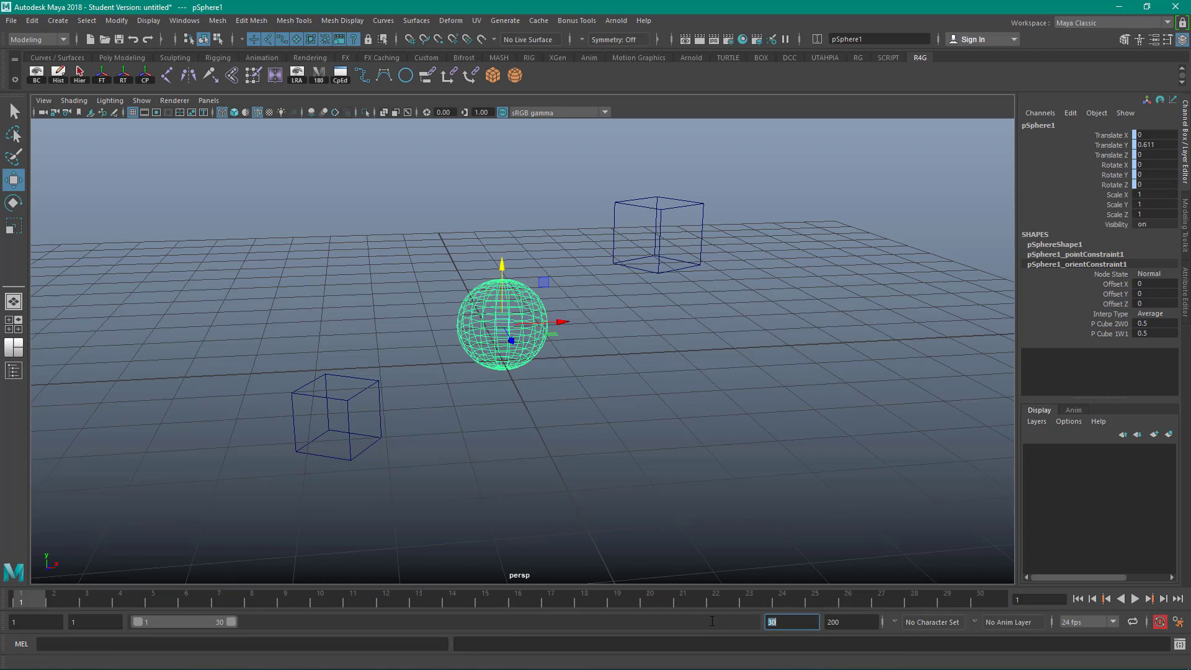
{"action": "key", "text": "Tab"}
{"action": "type", "text": "30"}
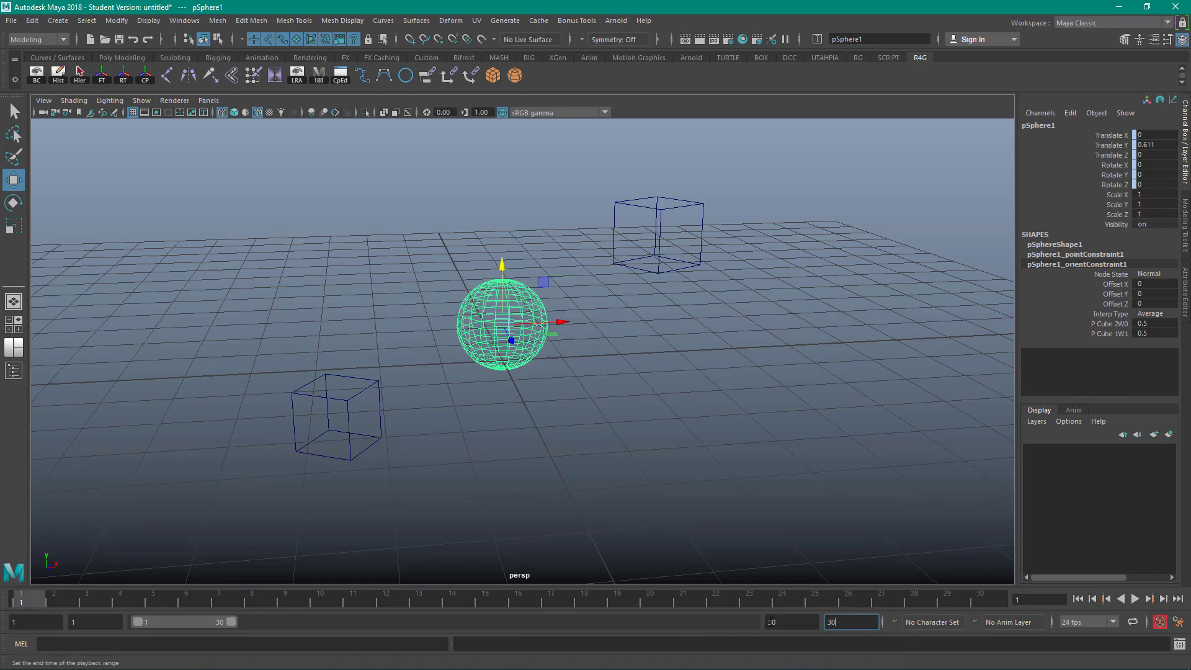
{"action": "key", "text": "Return"}
Step: Key the sphere's orient constraint weights P Cube 2W0 and P Cube 1W1 at frame 1
{"action": "left_click_drag", "start_coordinate": [156, 593], "coordinate": [10, 599]}
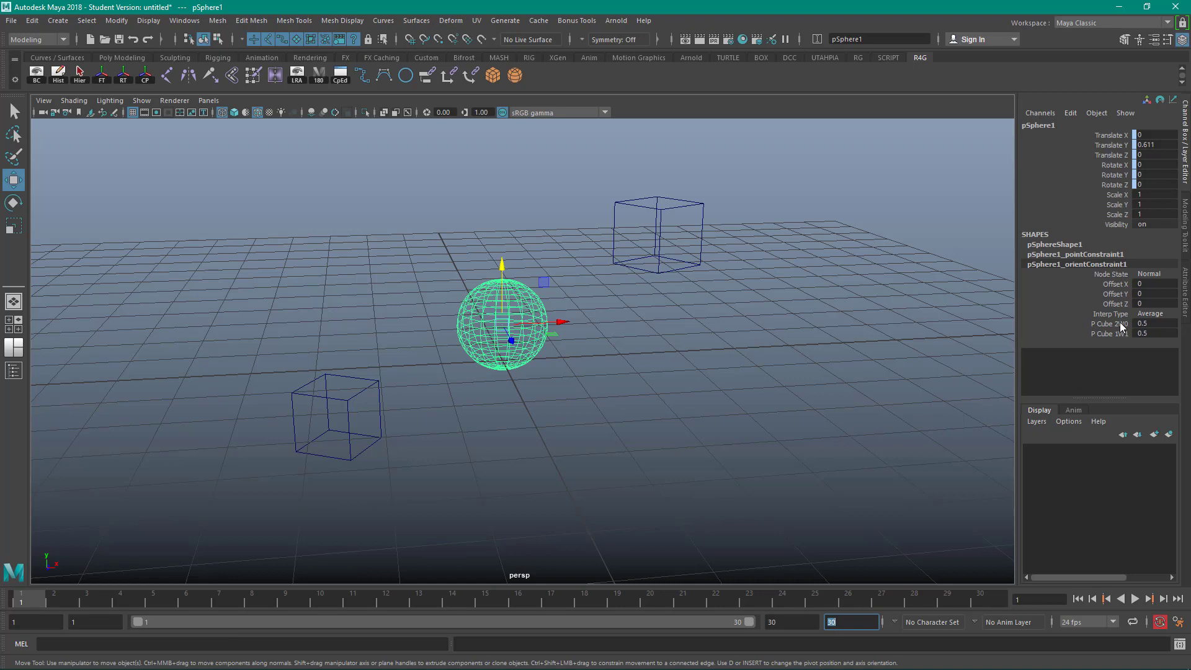
{"action": "left_click_drag", "start_coordinate": [1121, 324], "coordinate": [1121, 340]}
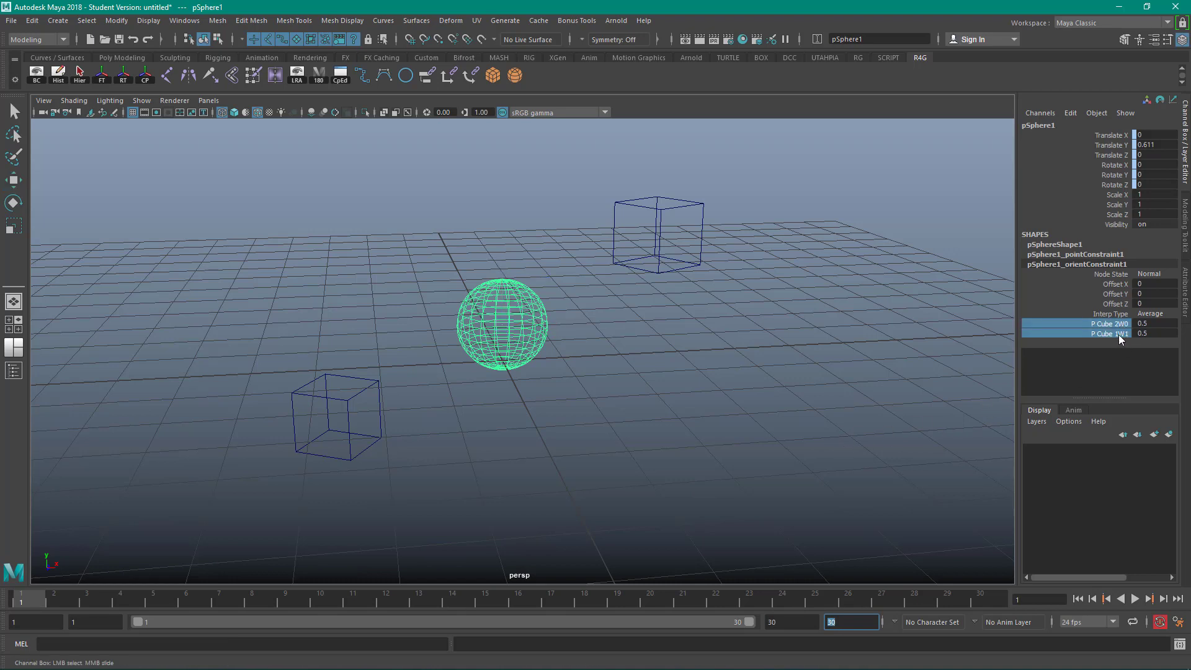
{"action": "type", "text": "s"}
{"action": "right_click", "coordinate": [1111, 330]}
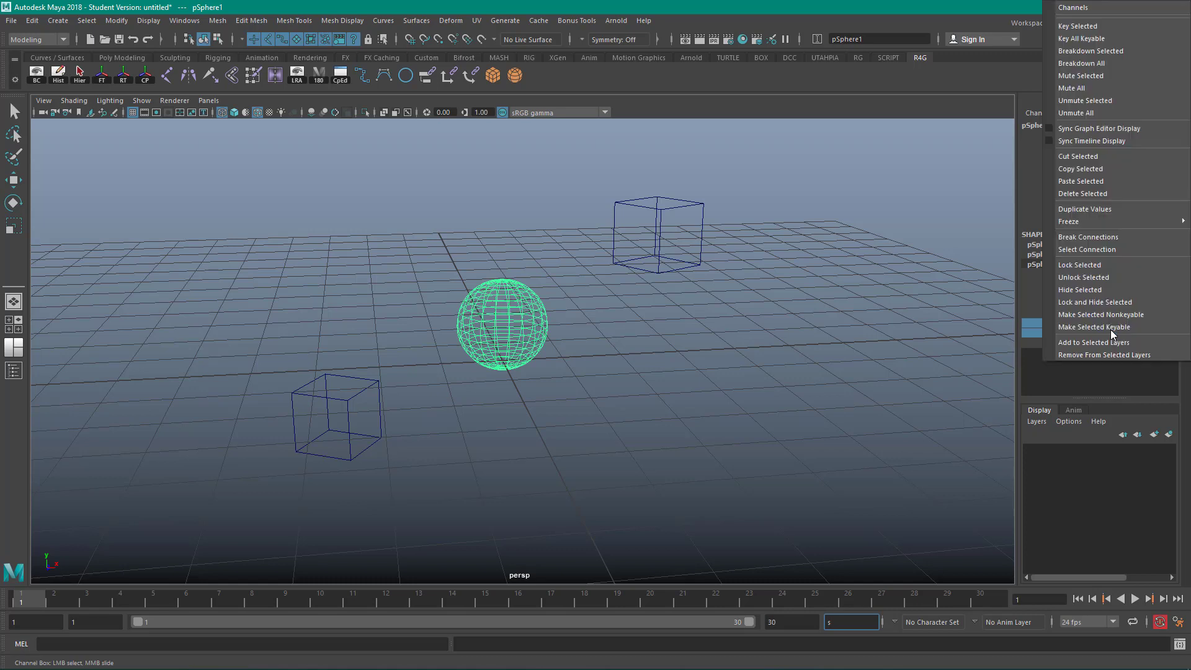
{"action": "left_click", "coordinate": [1092, 26]}
Step: Key the sphere's point constraint weights P Cube 2W0 and P Cube 1W1 at frame 1
{"action": "left_click", "coordinate": [1092, 255]}
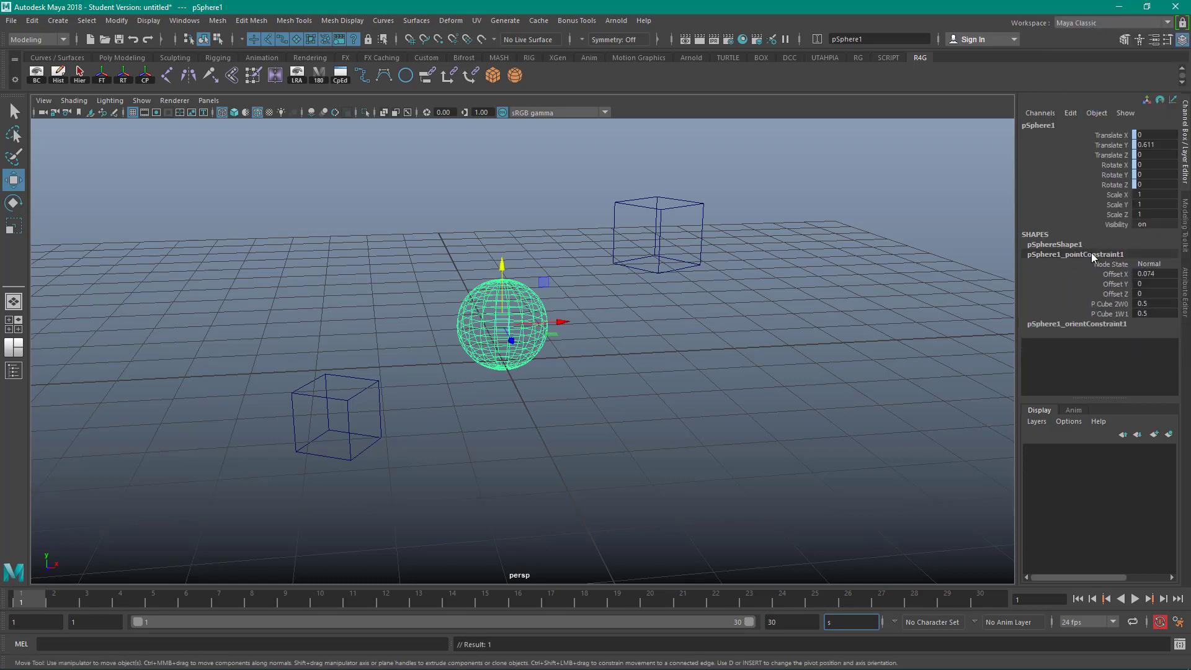
{"action": "left_click_drag", "start_coordinate": [1111, 303], "coordinate": [1110, 313]}
{"action": "right_click", "coordinate": [1110, 309]}
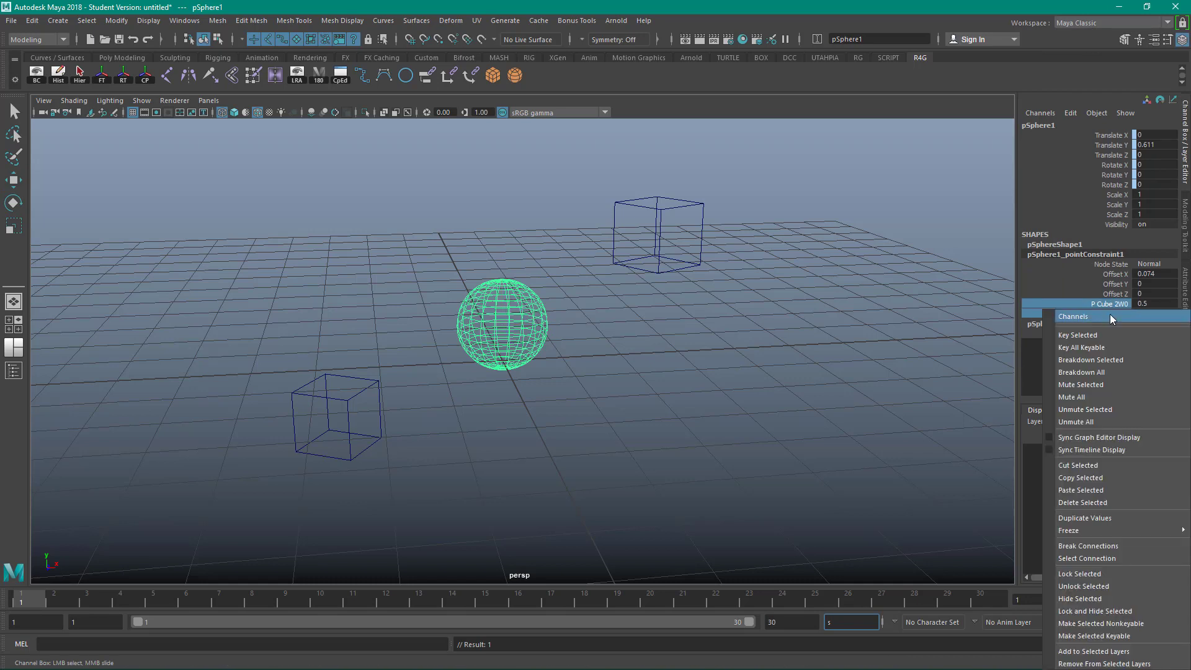
{"action": "left_click", "coordinate": [1104, 334]}
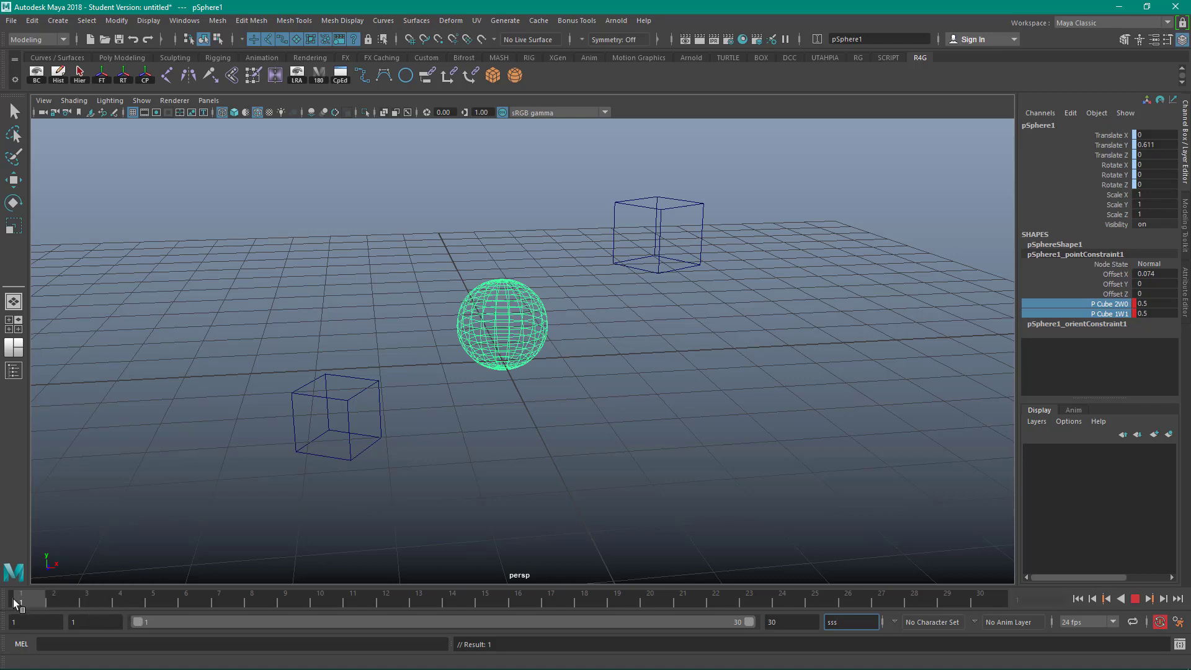
Step: At frame 10, set the sphere's point constraint weights to 0 for P Cube 2W0 and 1 for P Cube 1W1
{"action": "left_click_drag", "start_coordinate": [27, 601], "coordinate": [234, 601]}
{"action": "left_click_drag", "start_coordinate": [326, 602], "coordinate": [326, 602]}
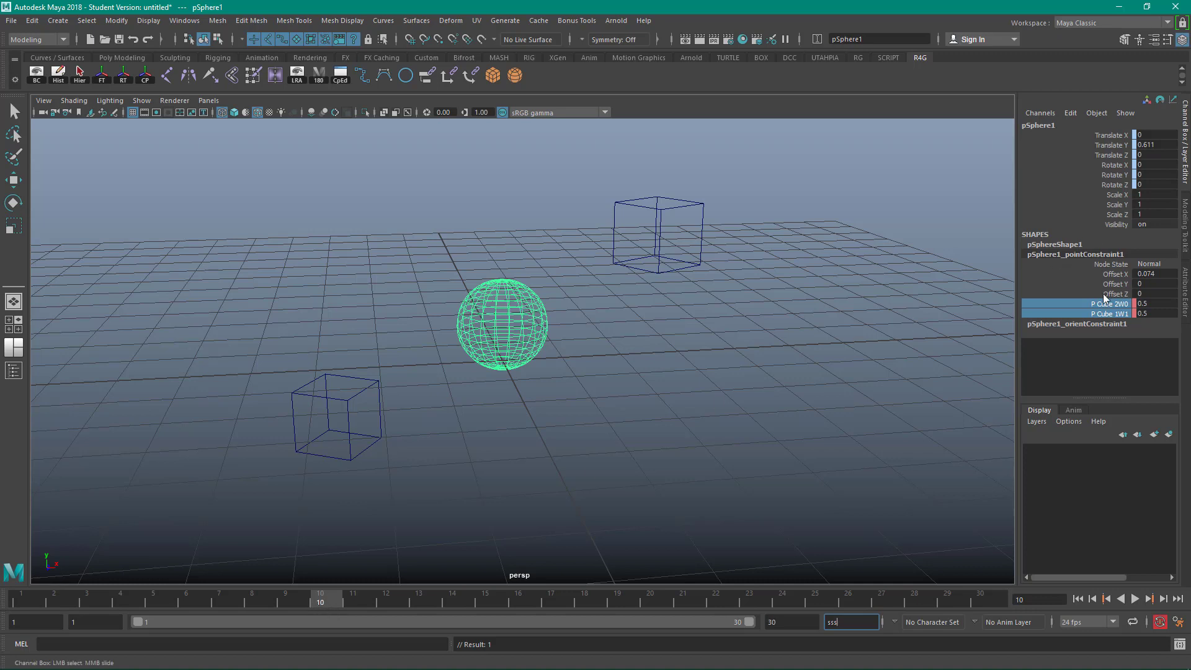
{"action": "double_click", "coordinate": [1154, 303]}
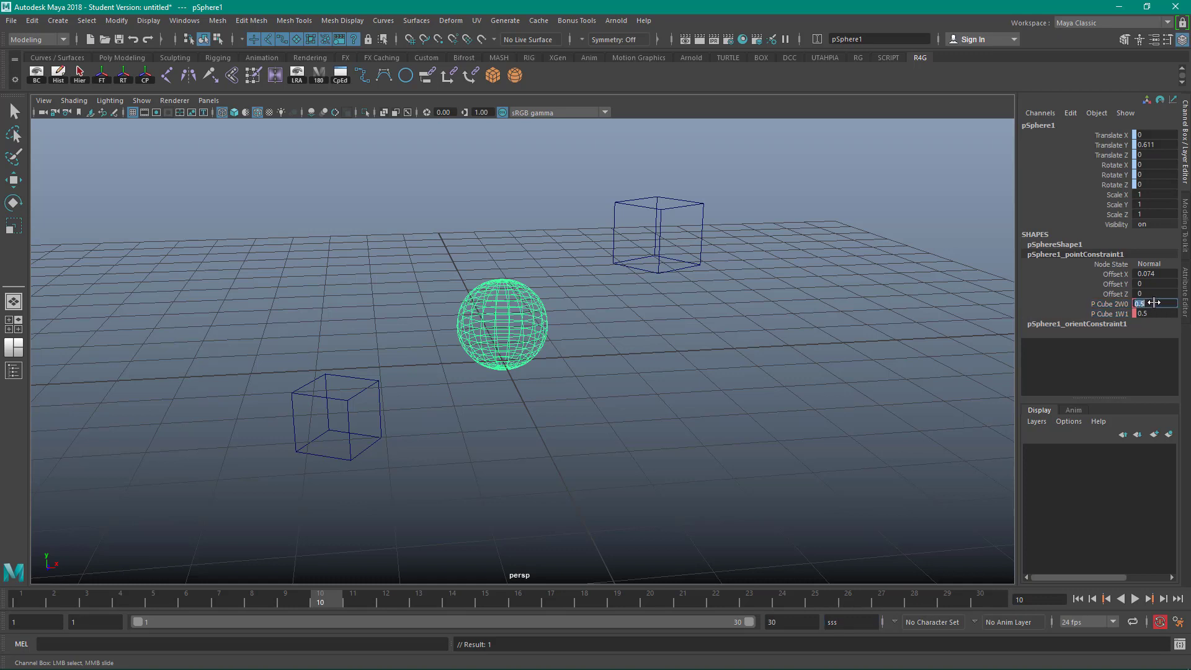
{"action": "type", "text": "0"}
{"action": "key", "text": "Return"}
{"action": "double_click", "coordinate": [1155, 311]}
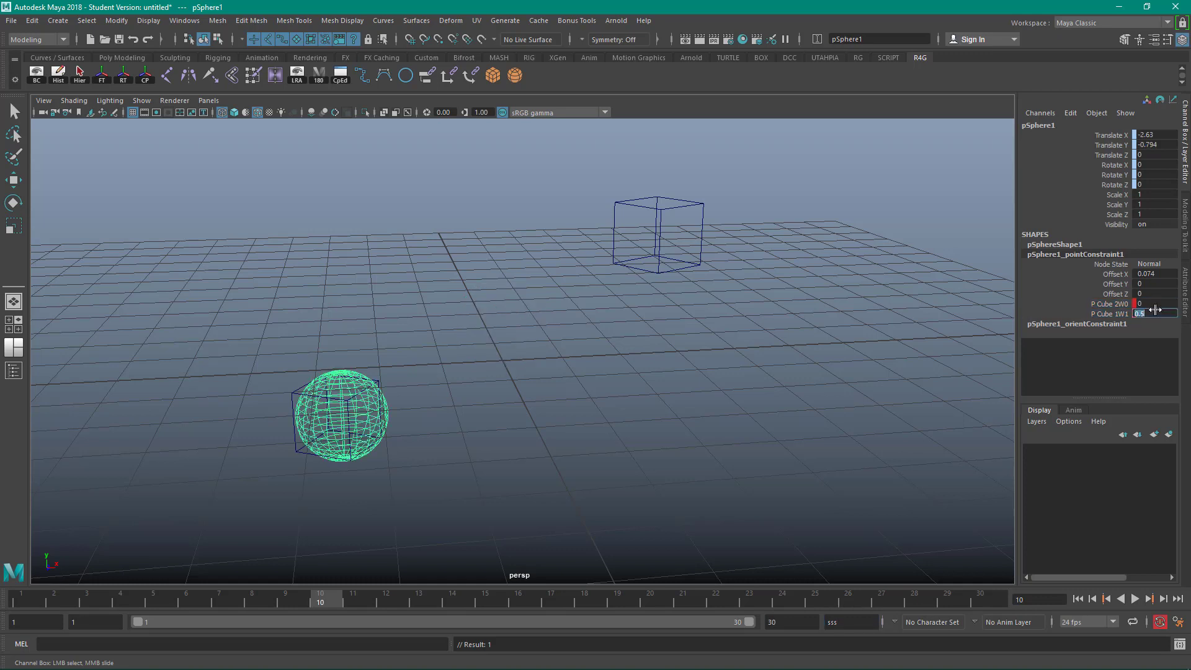
{"action": "type", "text": "1"}
{"action": "left_click", "coordinate": [1104, 314]}
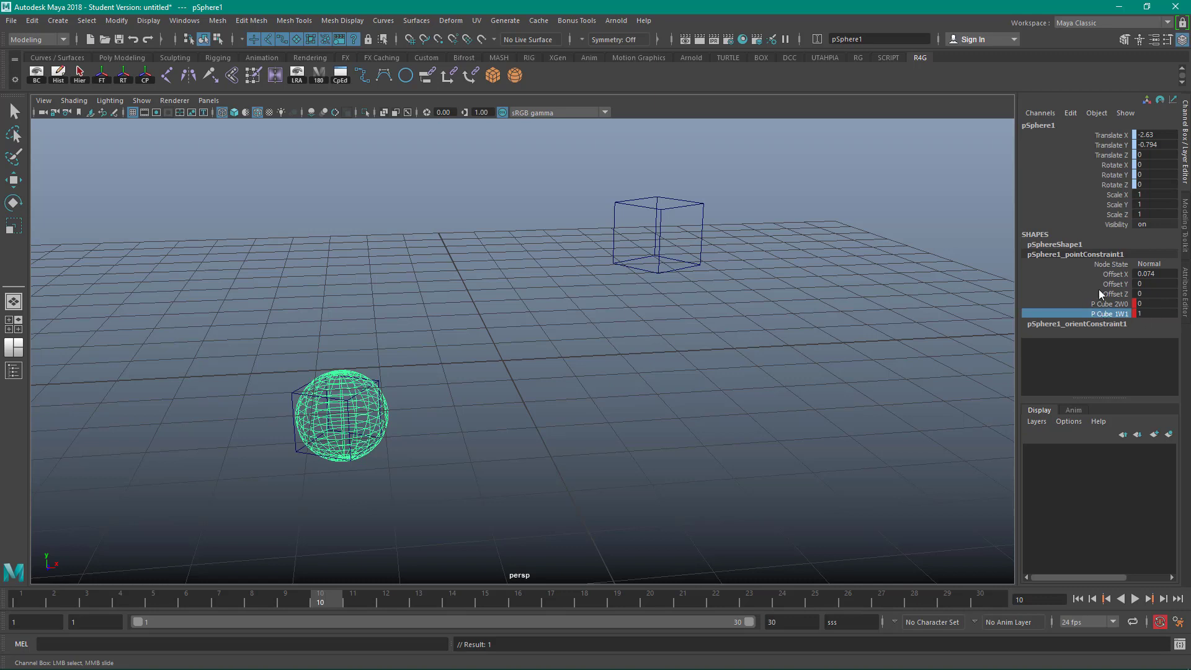
Step: At frame 10, set the sphere's orient constraint weights to 0 for P Cube 2W0 and 1 for P Cube 1W1
{"action": "left_click", "coordinate": [1096, 324]}
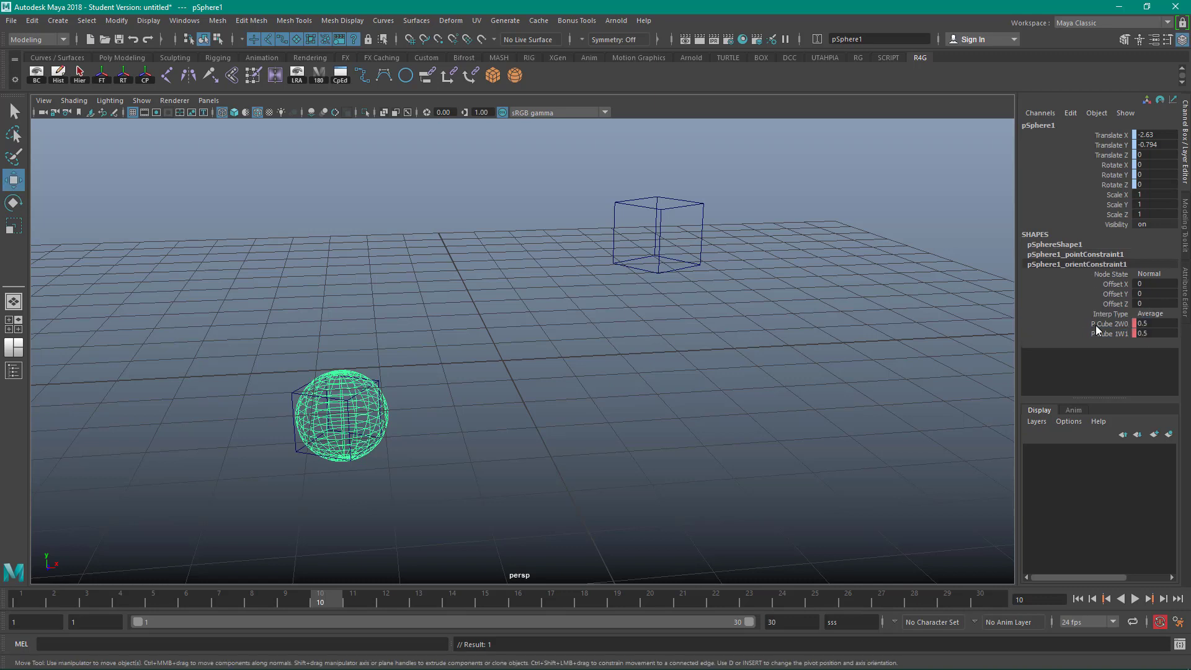
{"action": "key", "text": "w"}
{"action": "left_click", "coordinate": [1145, 323]}
{"action": "type", "text": "0"}
{"action": "key", "text": "Return"}
{"action": "left_click", "coordinate": [1149, 333]}
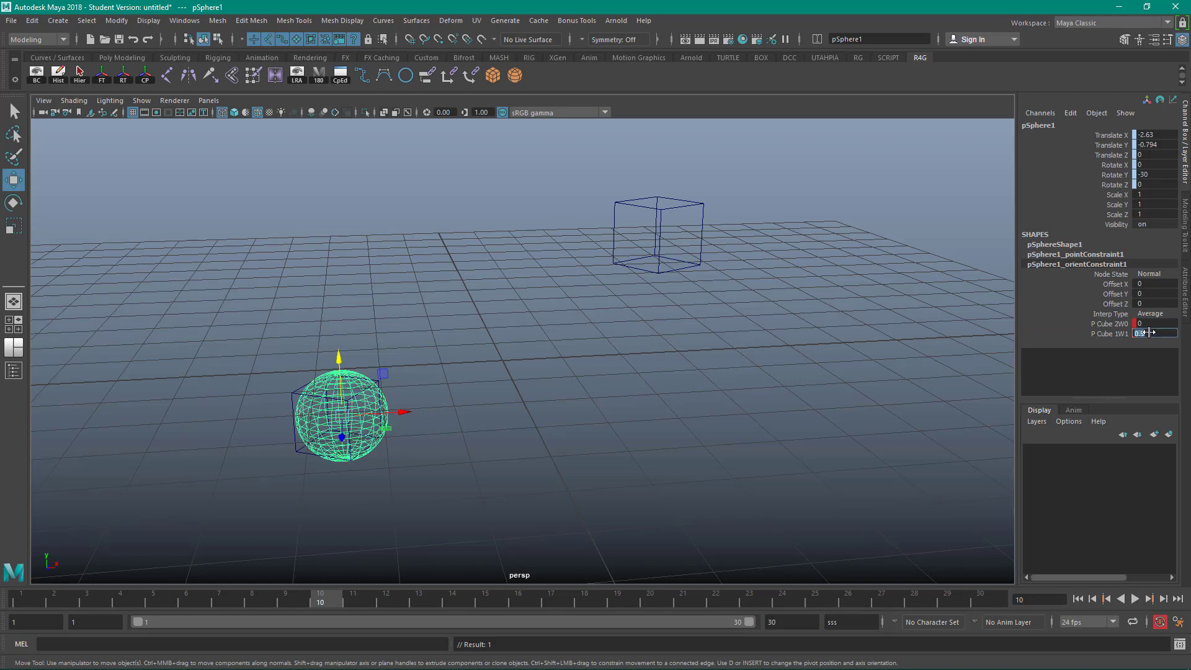
{"action": "type", "text": "1"}
{"action": "left_click", "coordinate": [1107, 333]}
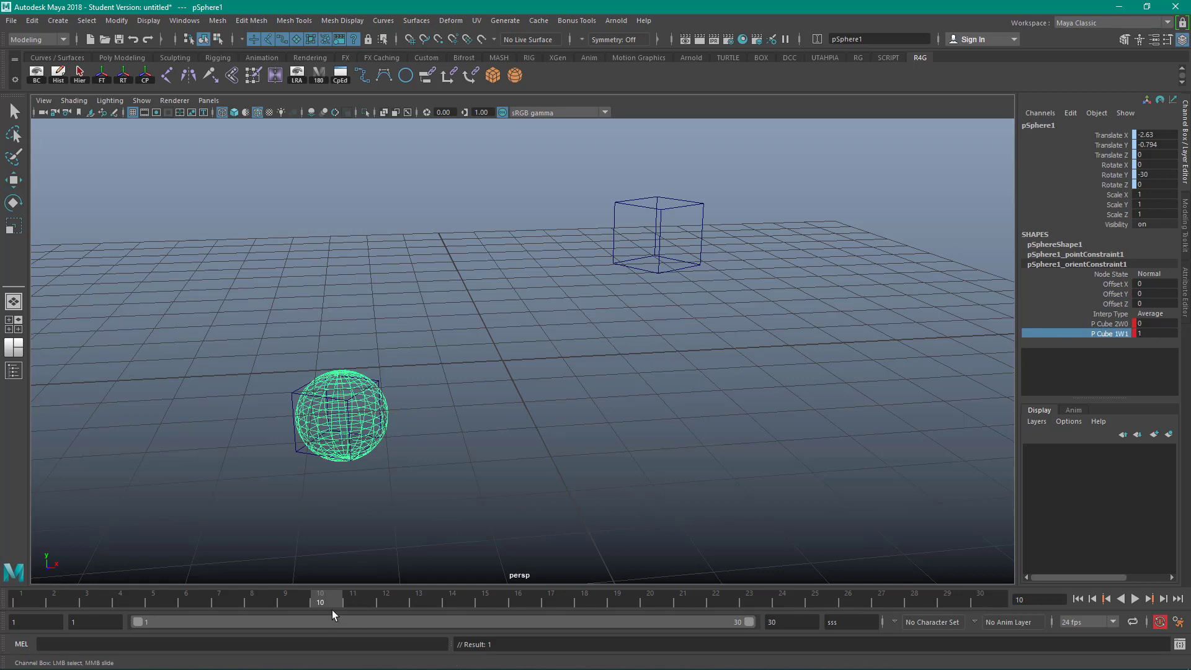
{"action": "left_click_drag", "start_coordinate": [1120, 323], "coordinate": [1118, 332]}
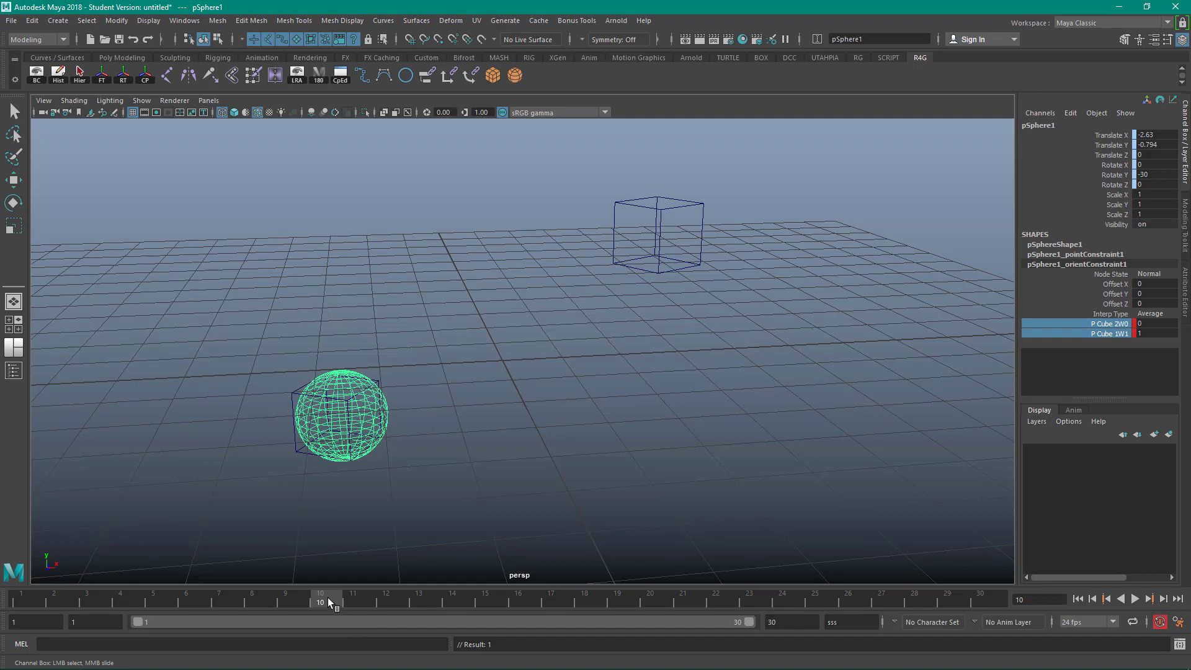
Step: At frame 20, set the sphere's orient constraint weights to 1 for P Cube 2W0 and 0 for P Cube 1W1
{"action": "key", "text": "alt+v"}
{"action": "left_click_drag", "start_coordinate": [362, 605], "coordinate": [626, 617]}
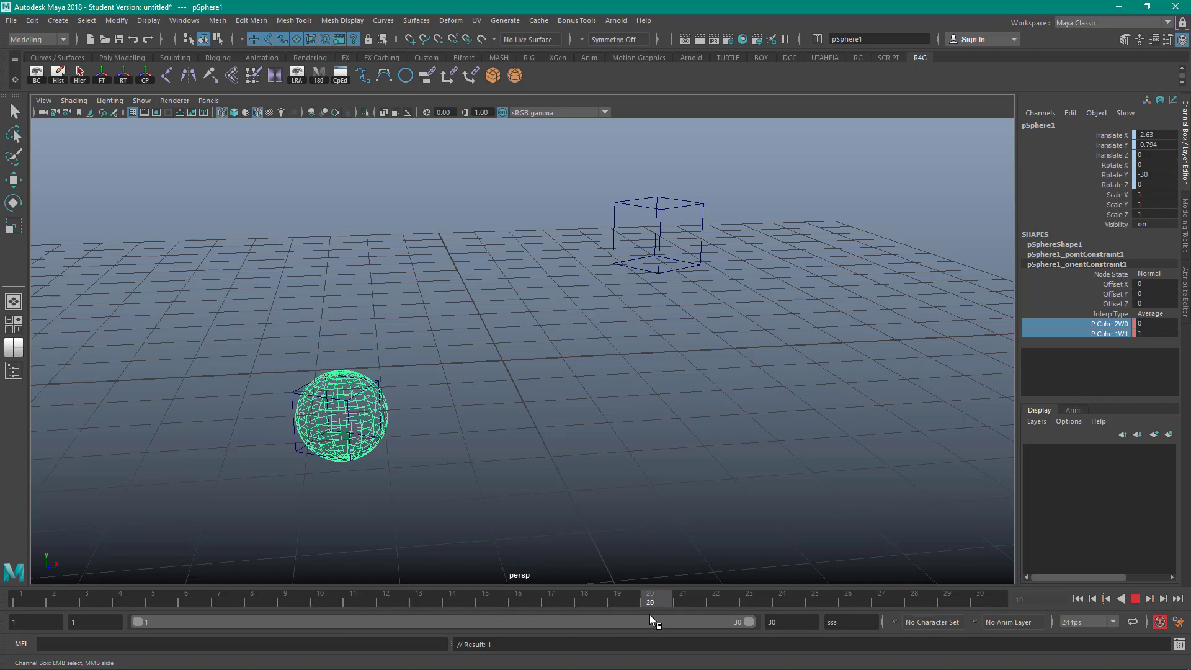
{"action": "left_click", "coordinate": [1160, 323]}
{"action": "type", "text": "1"}
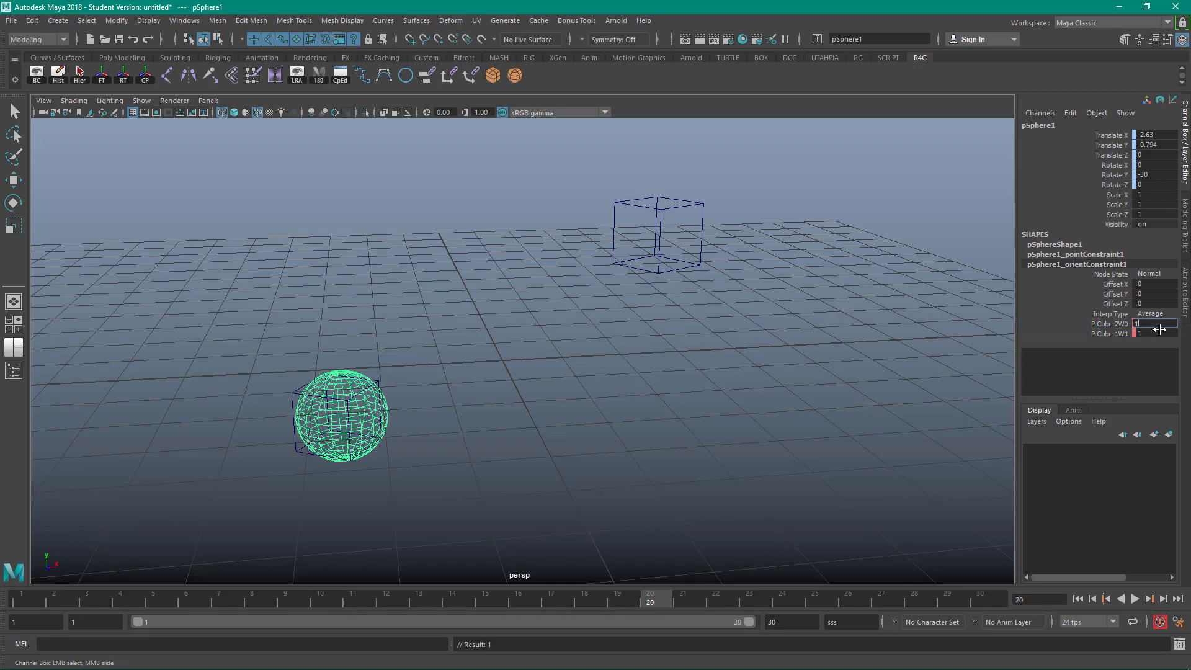
{"action": "left_click", "coordinate": [1157, 333]}
{"action": "type", "text": "0"}
{"action": "key", "text": "Return"}
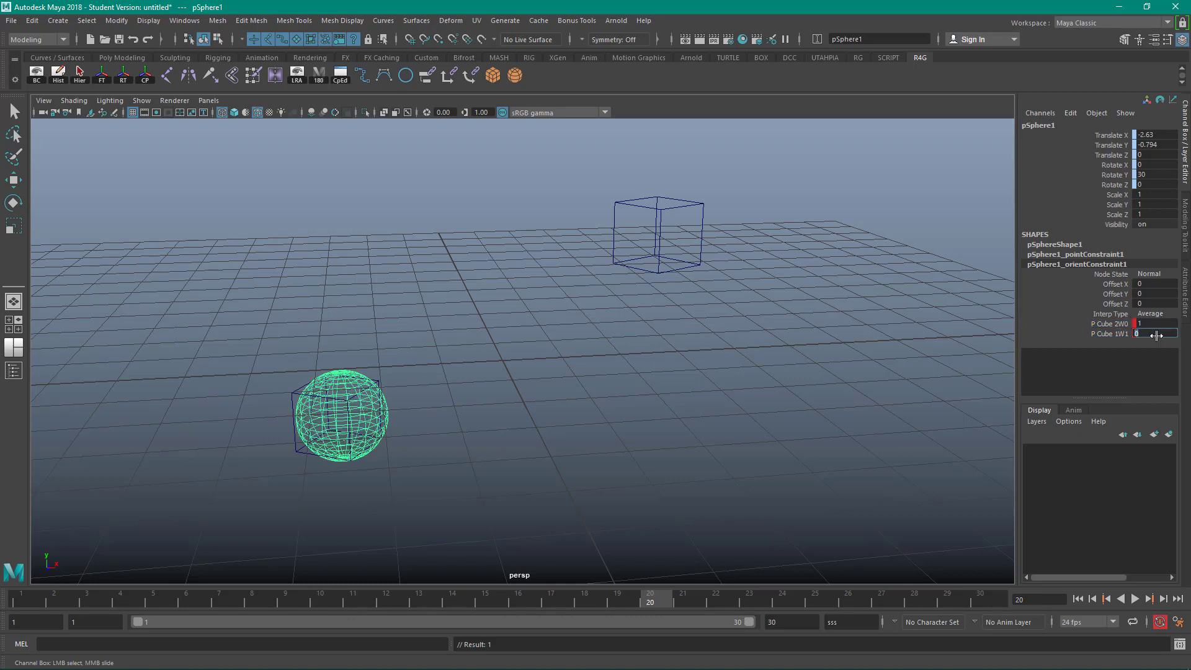
Step: At frame 20, set the sphere's point constraint weights to 1 for P Cube 2W0 and 0 for P Cube 1W1
{"action": "left_click", "coordinate": [1108, 254]}
{"action": "key", "text": "w"}
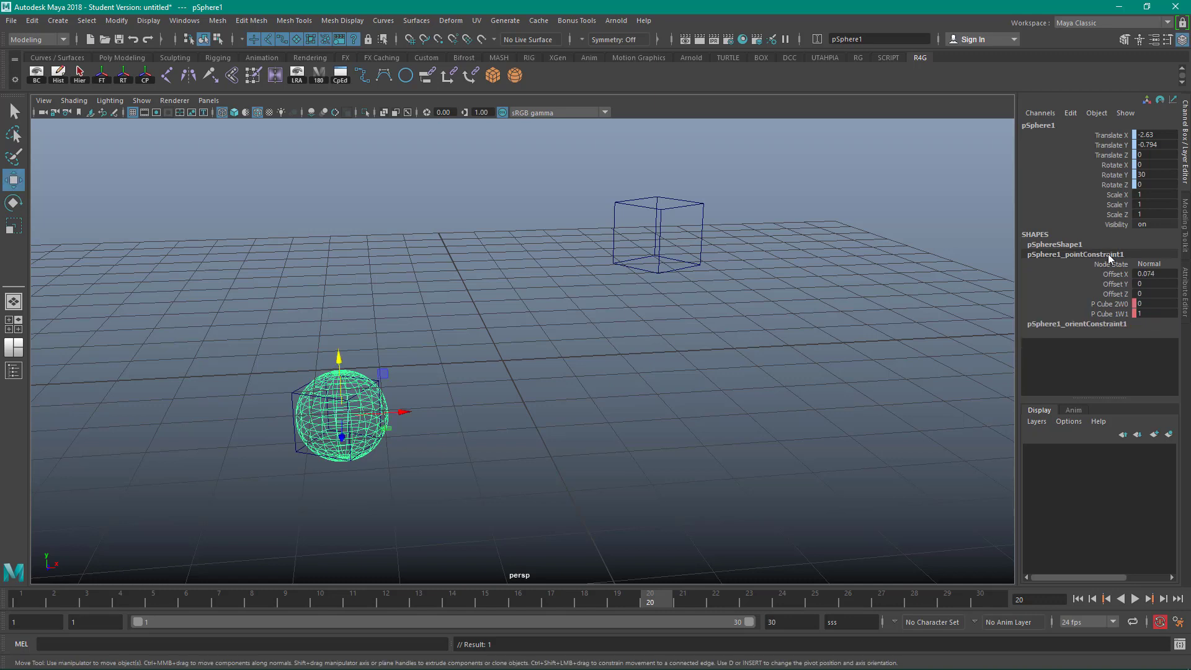
{"action": "left_click", "coordinate": [1158, 304]}
{"action": "type", "text": "1"}
{"action": "left_click", "coordinate": [1164, 314]}
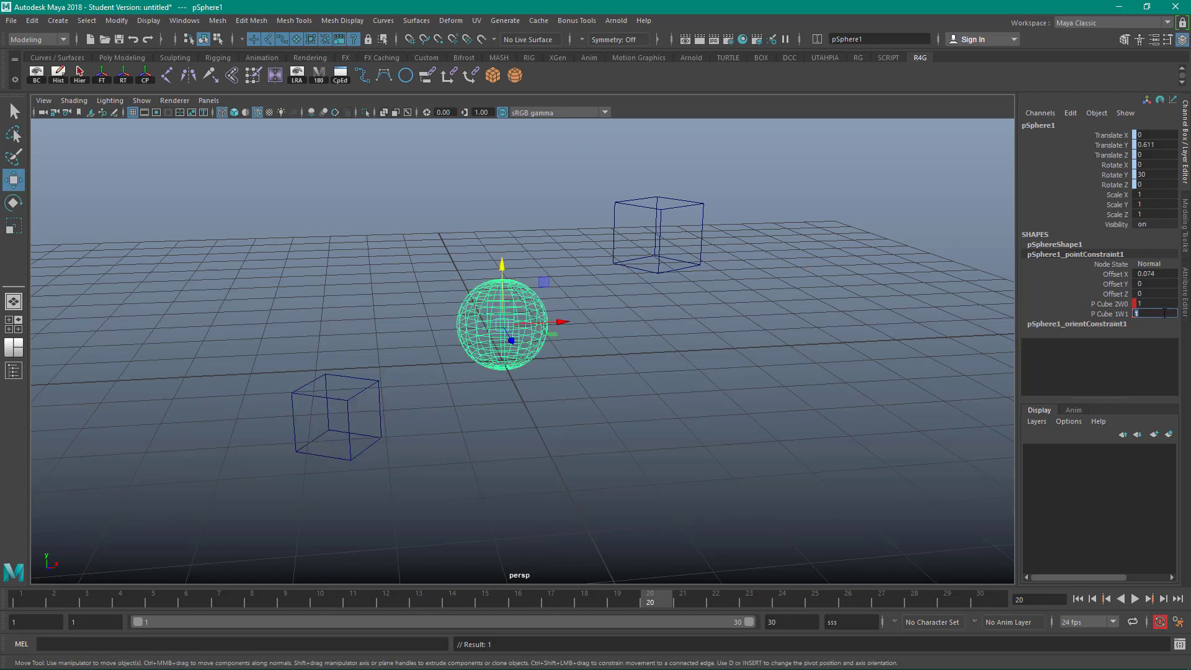
{"action": "type", "text": "0"}
{"action": "key", "text": "Return"}
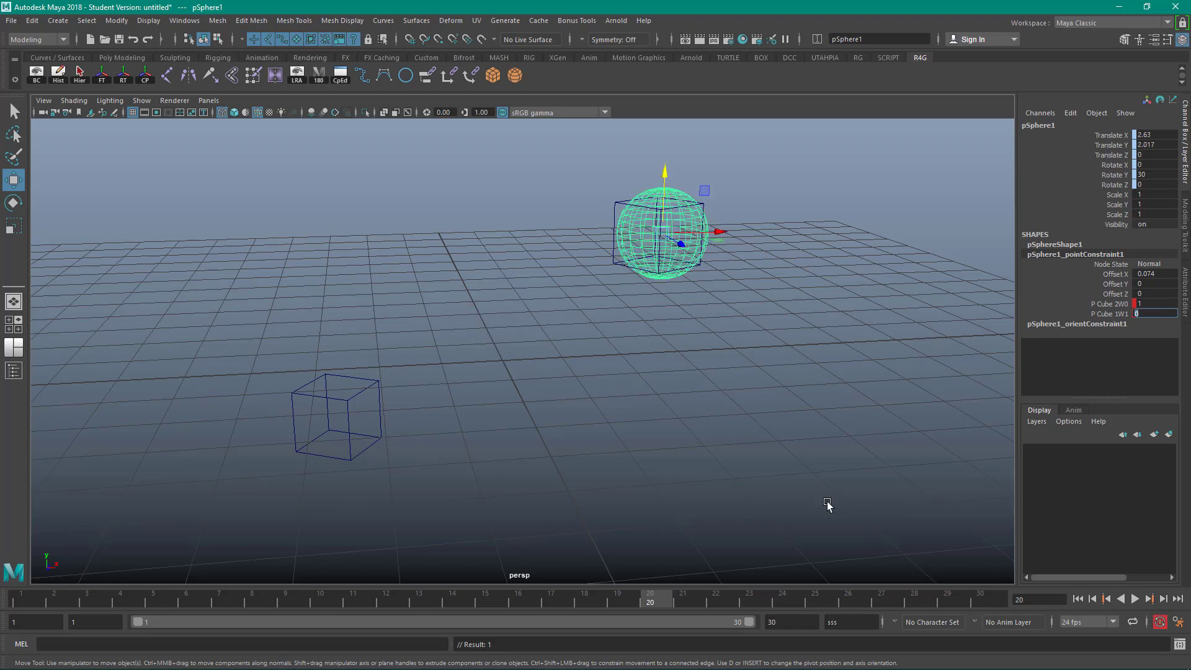
Step: Set the playback range end to frame 20
{"action": "left_click", "coordinate": [785, 623]}
{"action": "type", "text": "20"}
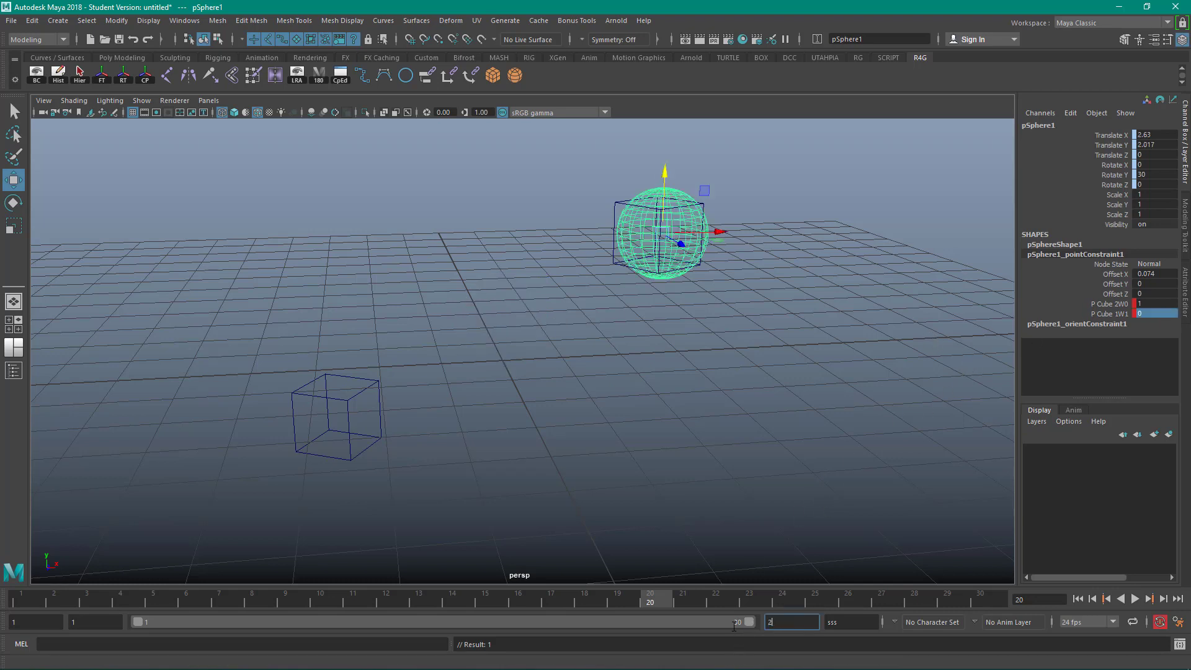
{"action": "key", "text": "Return"}
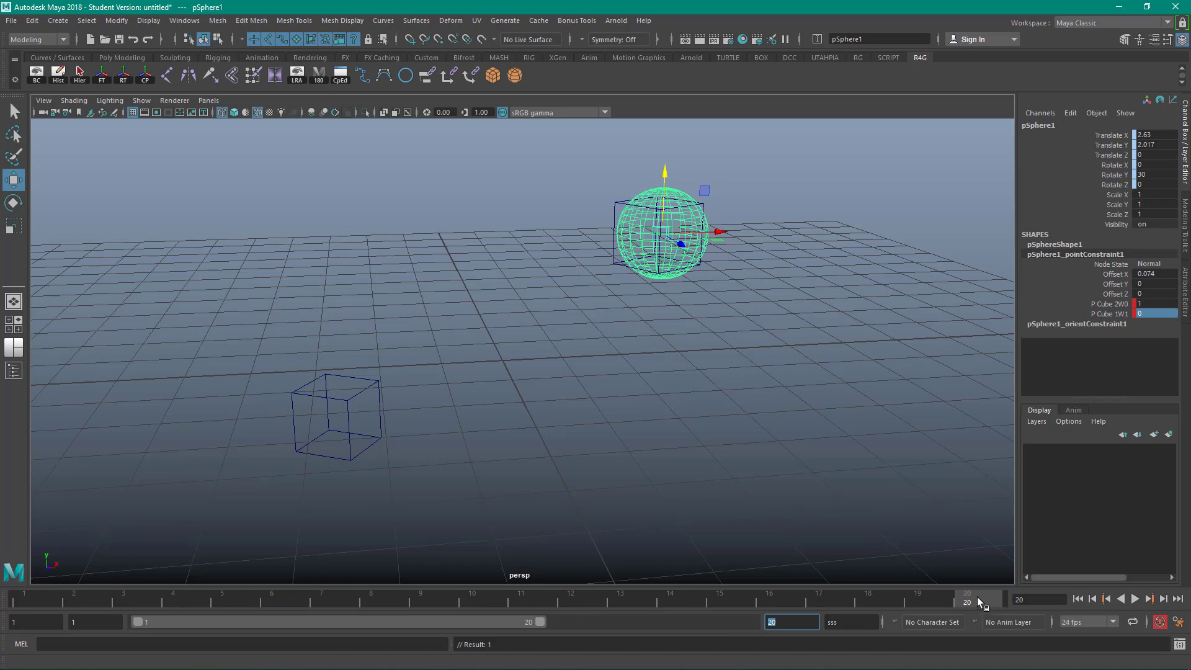
Step: Scrub and play frames 1 to 20 to review how the sphere moves between the two cubes
{"action": "left_click_drag", "start_coordinate": [977, 597], "coordinate": [0, 577]}
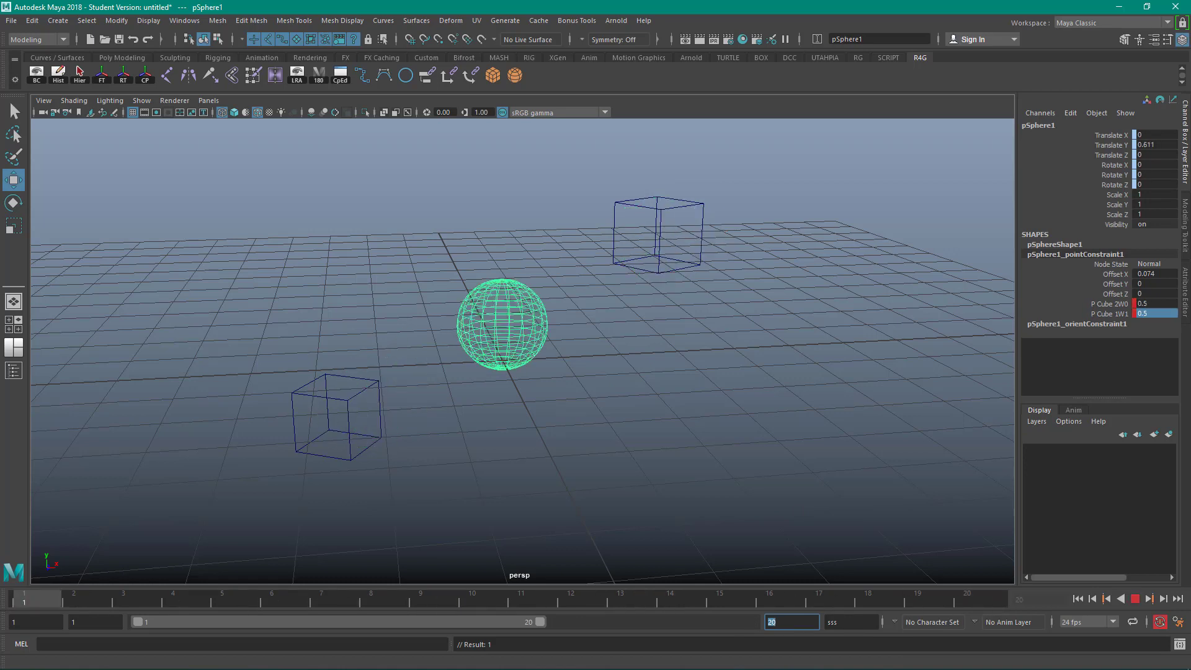
{"action": "left_click_drag", "start_coordinate": [28, 603], "coordinate": [1, 629]}
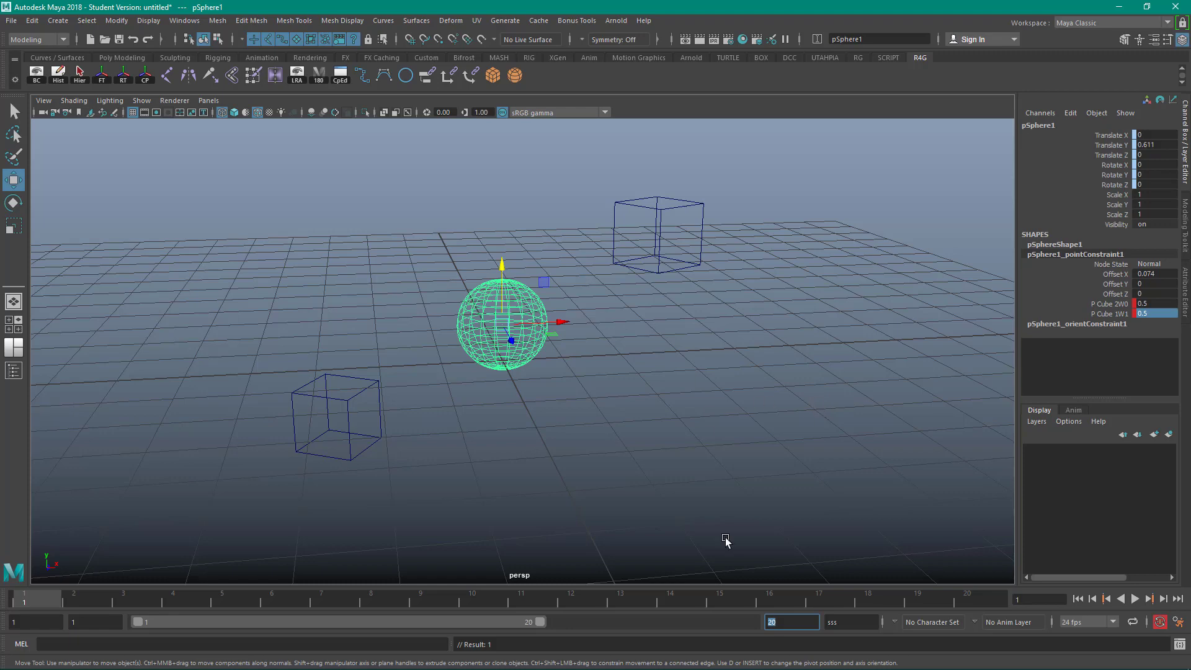
{"action": "key", "text": "alt+v"}
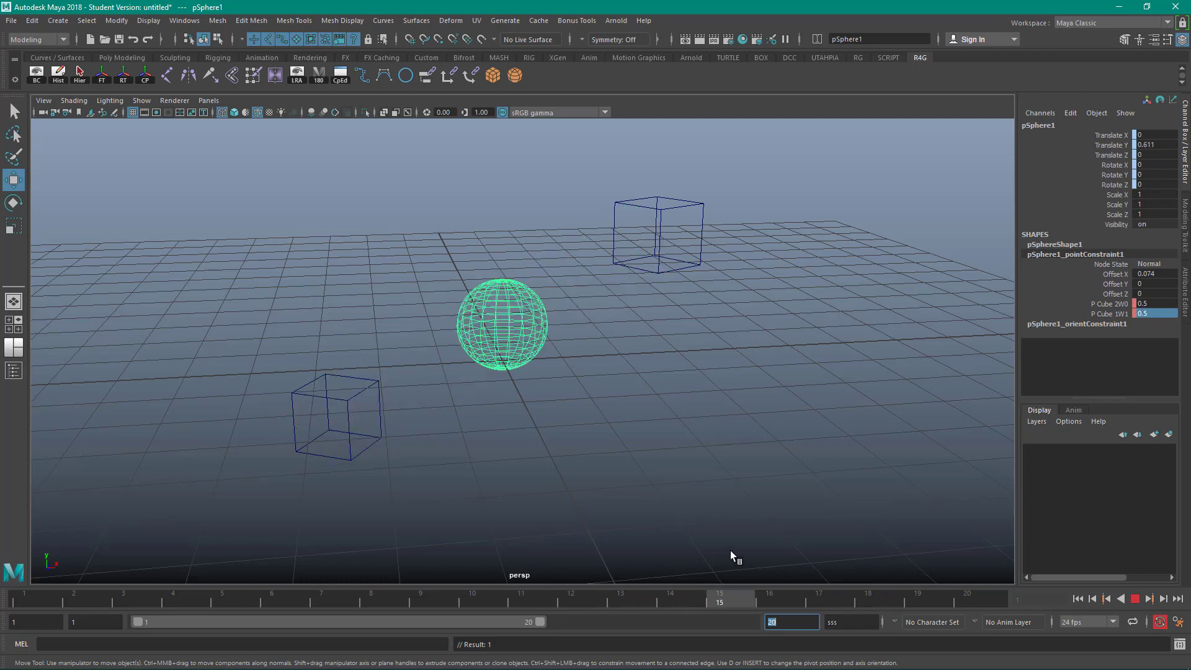
{"action": "key", "text": "Escape"}
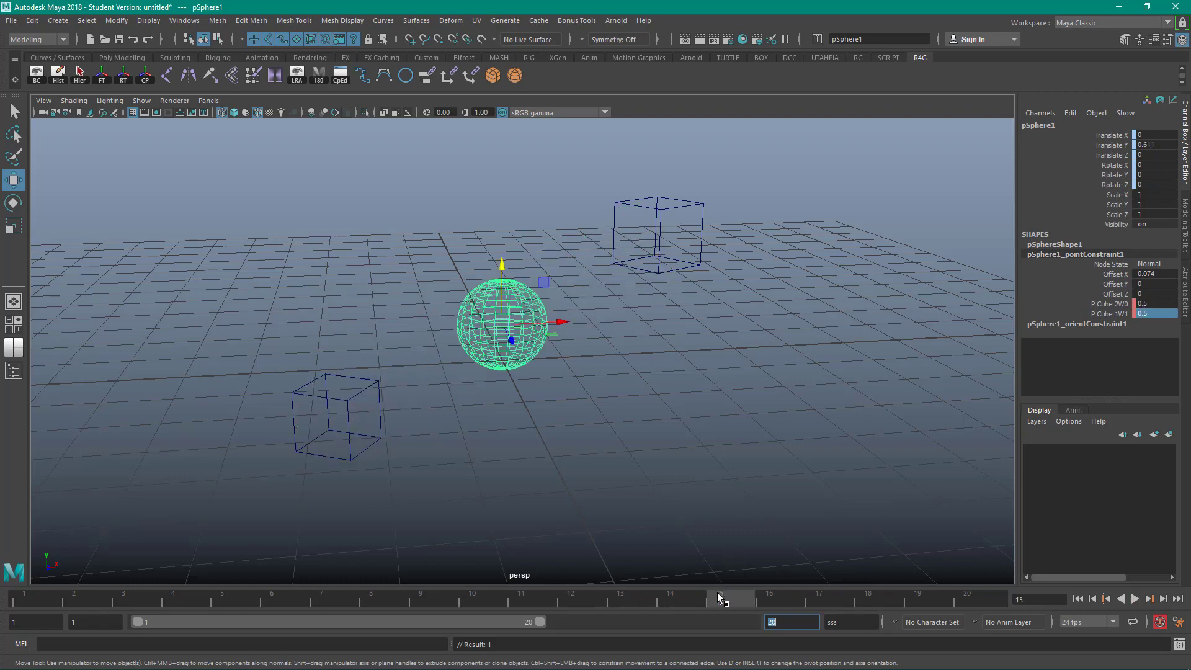
{"action": "left_click_drag", "start_coordinate": [717, 593], "coordinate": [23, 600]}
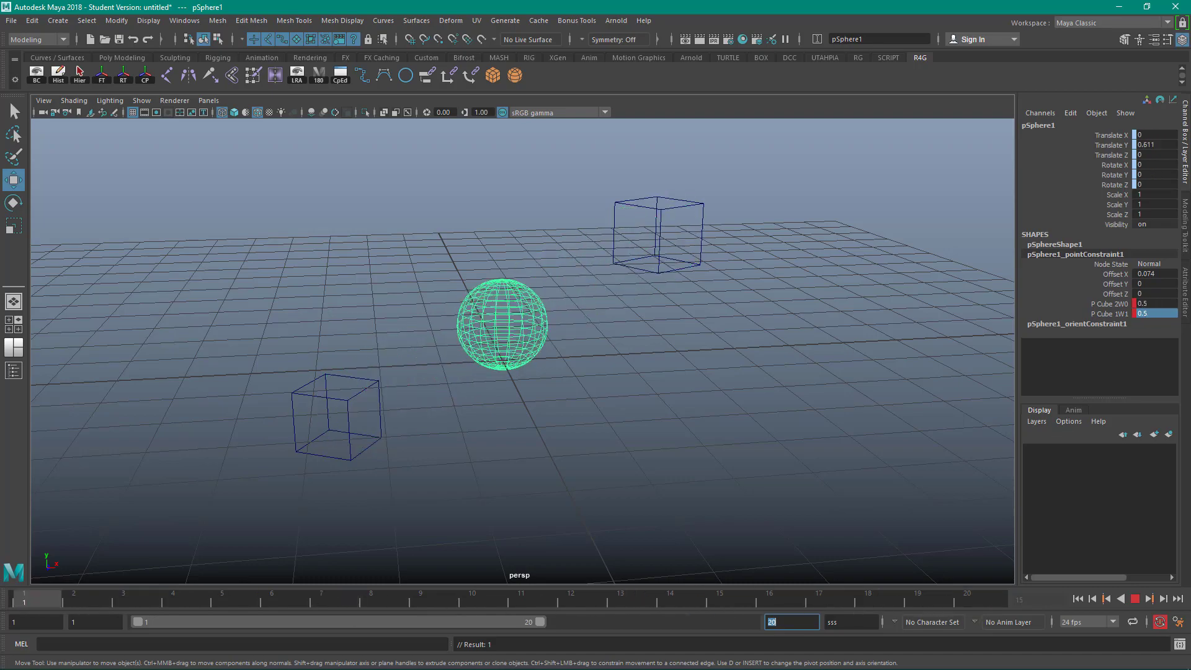